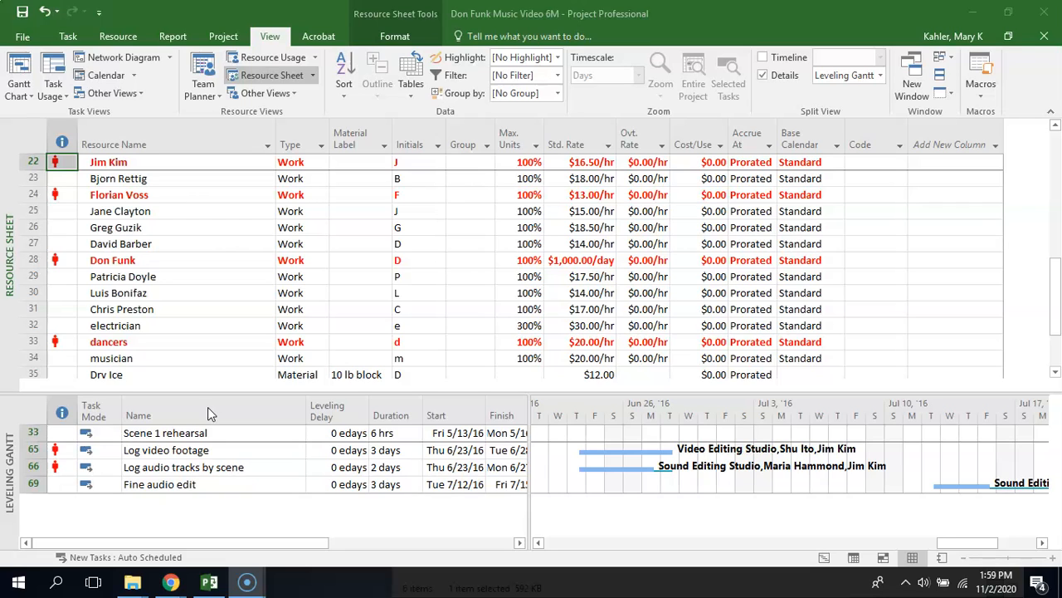
# Apply the Resource Sheet view and turn off the split Leveling Gantt details pane
pyautogui.click(21, 94)
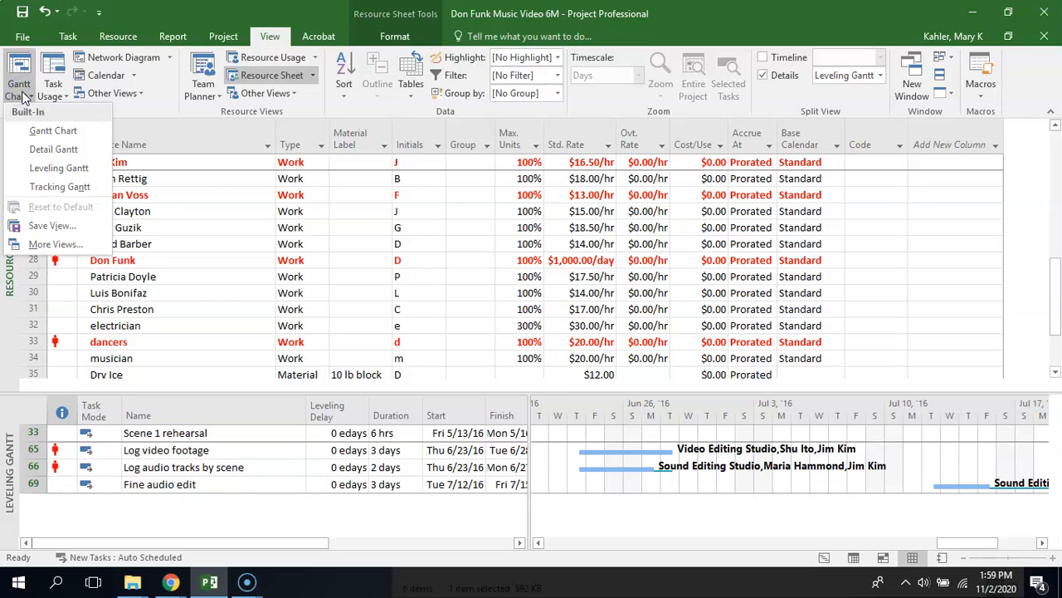
pyautogui.click(45, 244)
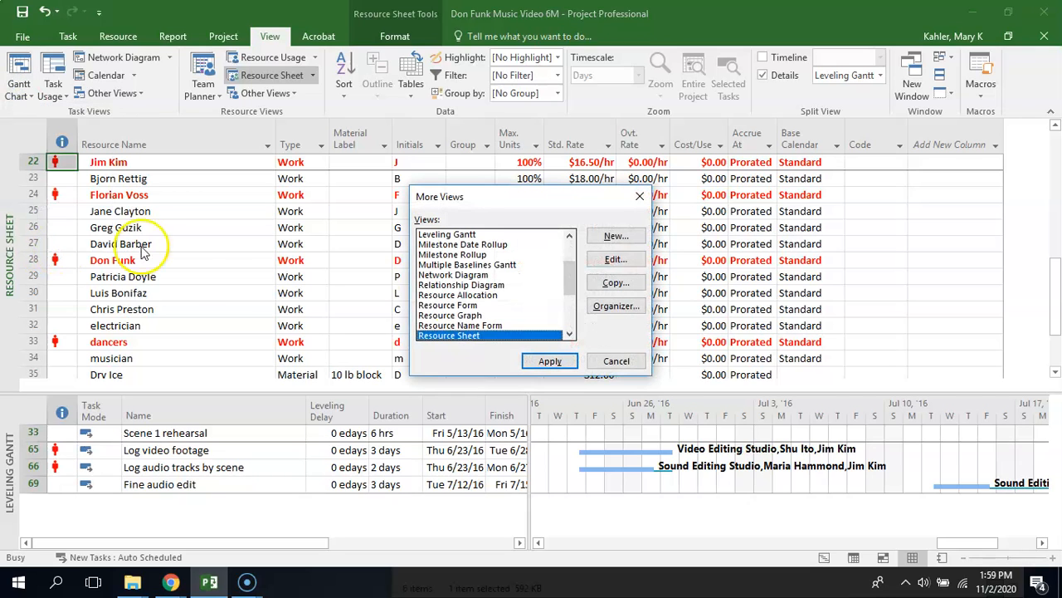
pyautogui.click(543, 360)
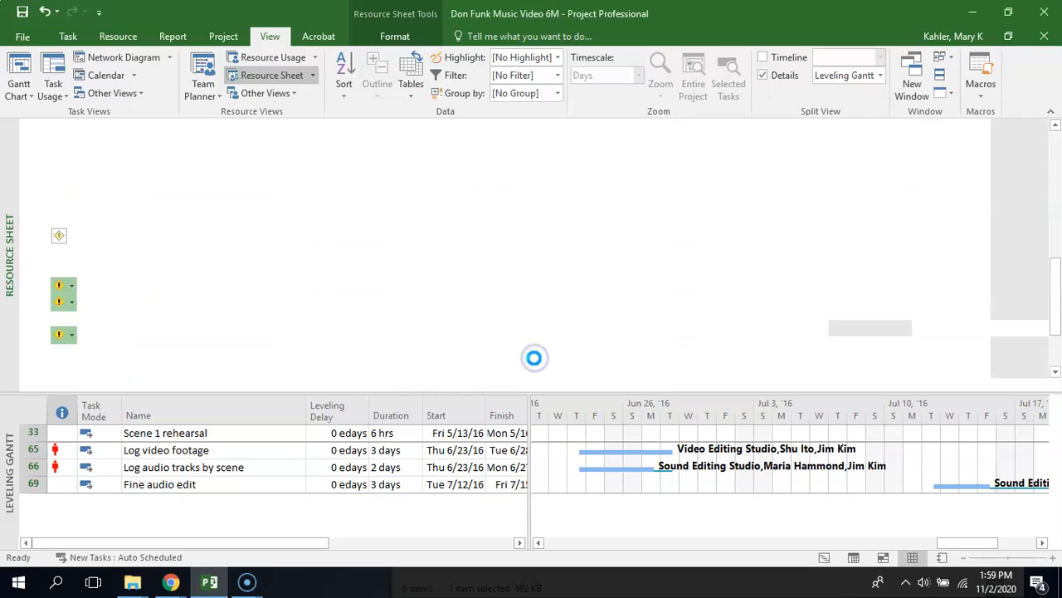
pyautogui.click(11, 448)
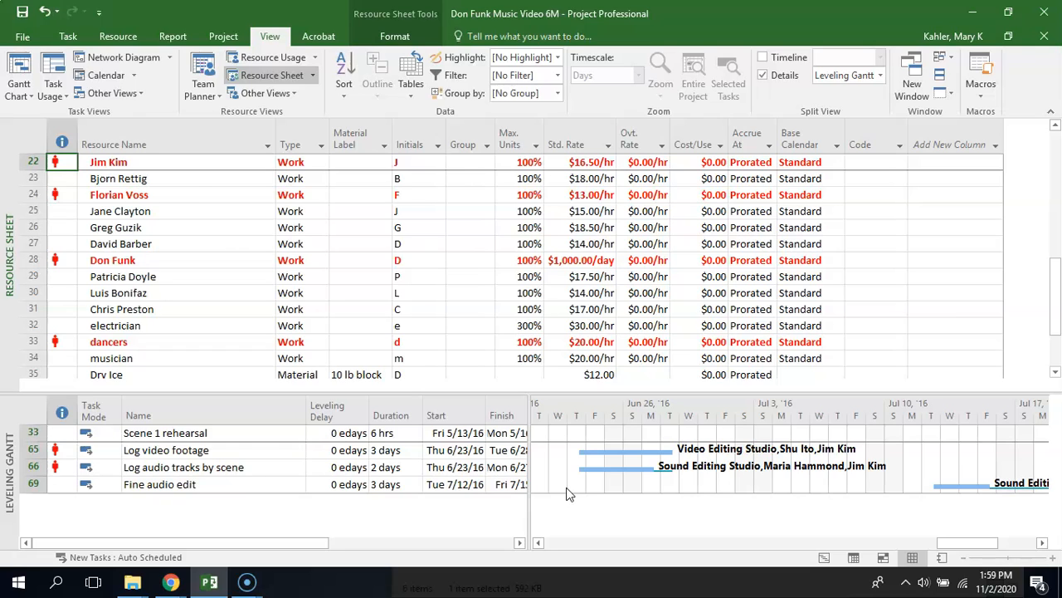
pyautogui.click(344, 285)
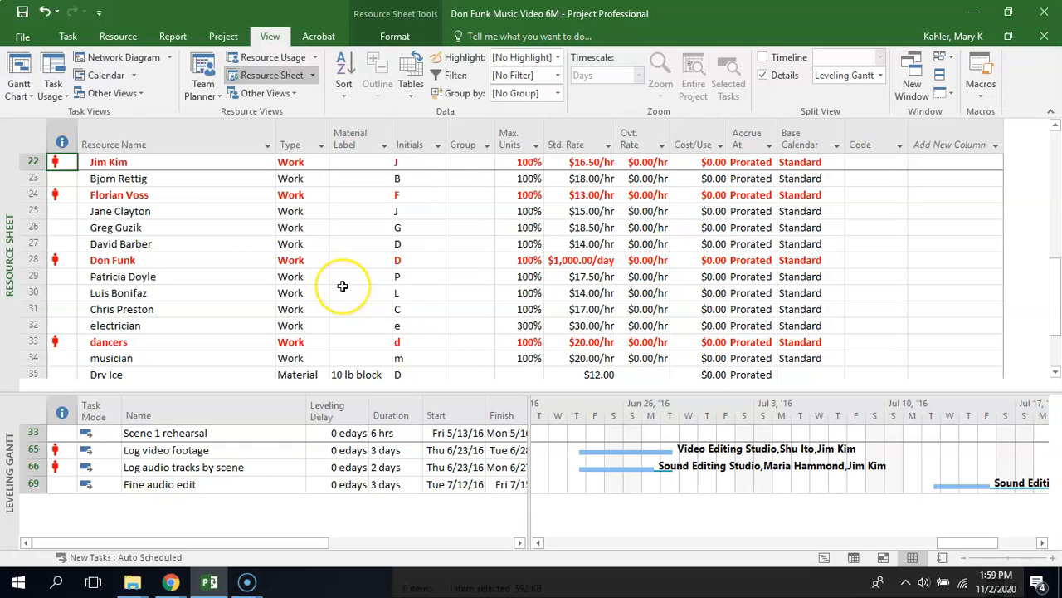
pyautogui.click(763, 75)
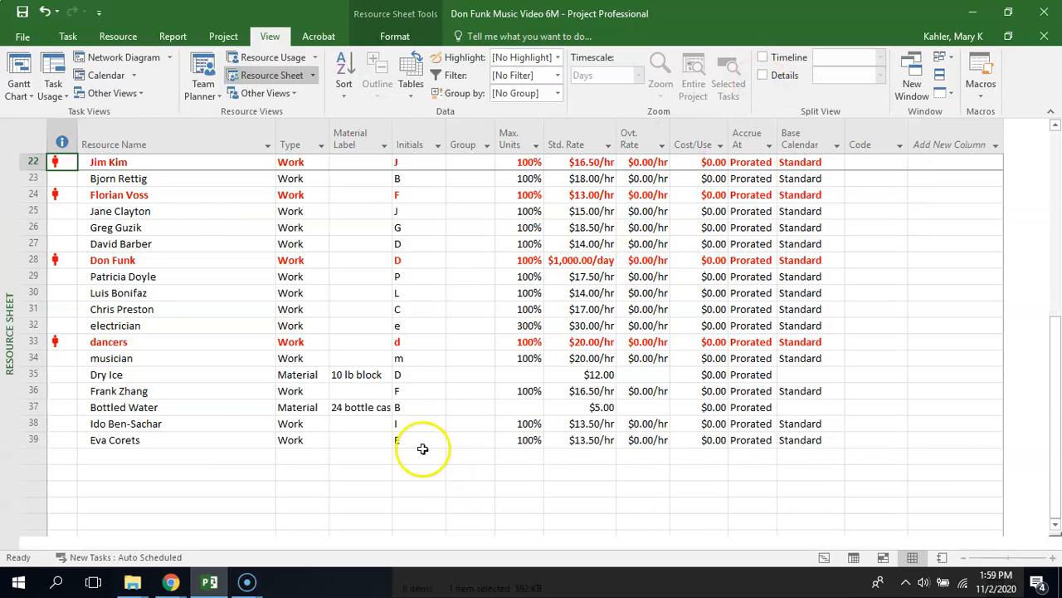
# Look through the full resource list in the Resource Sheet for overallocated resources
pyautogui.click(193, 454)
pyautogui.press('Up')
pyautogui.press('Up')
pyautogui.press('Up')
pyautogui.press('Up')
pyautogui.press('Up')
pyautogui.press('Up')
pyautogui.press('Up')
pyautogui.press('Up')
pyautogui.press('Up')
pyautogui.press('Up')
pyautogui.press('Up')
pyautogui.press('Up')
pyautogui.press('Up')
pyautogui.press('Up')
pyautogui.press('Up')
pyautogui.press('Up')
pyautogui.press('Up')
pyautogui.press('Up')
pyautogui.press('Up')
pyautogui.press('Up')
pyautogui.press('Up')
pyautogui.press('Up')
pyautogui.press('Up')
pyautogui.press('Up')
pyautogui.press('Up')
pyautogui.press('Up')
pyautogui.press('Up')
pyautogui.press('Up')
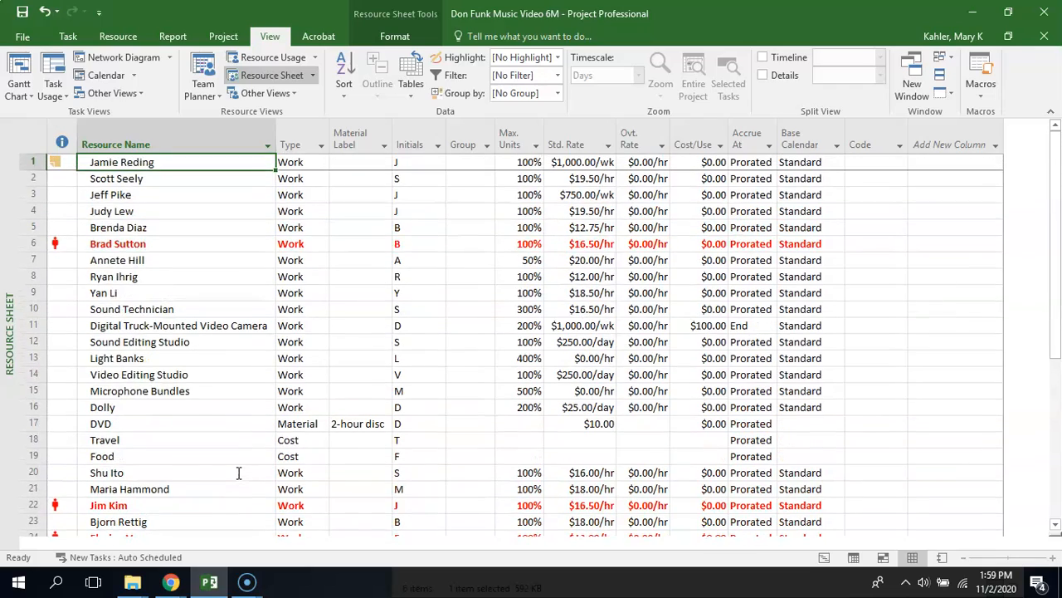
pyautogui.press('Down')
pyautogui.press('Down')
pyautogui.press('Down')
pyautogui.press('Down')
pyautogui.press('Down')
pyautogui.press('Down')
pyautogui.press('Down')
pyautogui.press('Down')
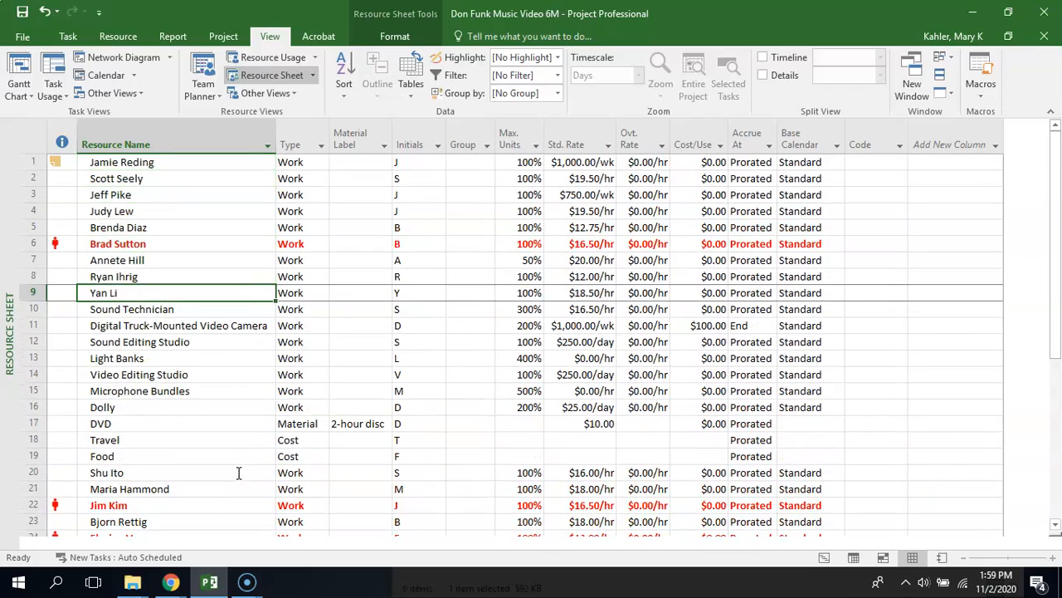
pyautogui.press('Down')
pyautogui.press('Down')
pyautogui.press('Down')
pyautogui.press('Down')
pyautogui.press('Down')
pyautogui.press('Down')
pyautogui.press('Down')
pyautogui.press('Down')
pyautogui.press('Down')
pyautogui.press('Down')
pyautogui.press('Down')
pyautogui.press('Down')
pyautogui.press('Down')
pyautogui.press('Down')
pyautogui.press('Down')
pyautogui.press('Down')
pyautogui.press('Down')
pyautogui.press('Down')
pyautogui.press('Down')
pyautogui.press('Down')
pyautogui.press('Down')
pyautogui.press('Down')
pyautogui.press('Down')
pyautogui.press('Down')
pyautogui.press('Down')
pyautogui.press('Down')
pyautogui.press('Down')
pyautogui.press('Down')
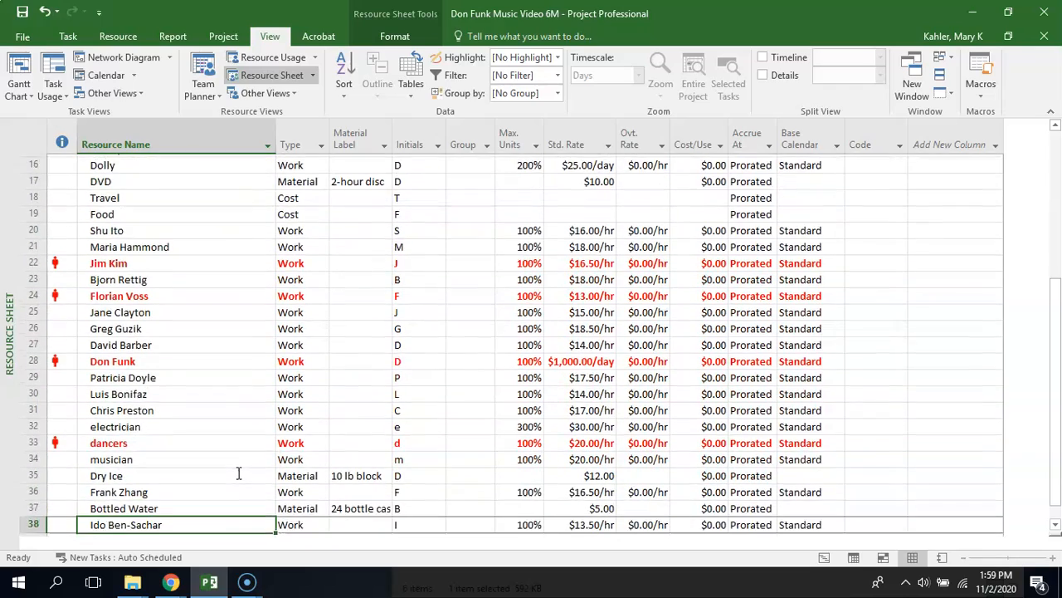
pyautogui.press('Down')
pyautogui.press('Down')
pyautogui.press('Up')
pyautogui.press('Up')
pyautogui.press('Up')
pyautogui.press('Up')
pyautogui.press('Up')
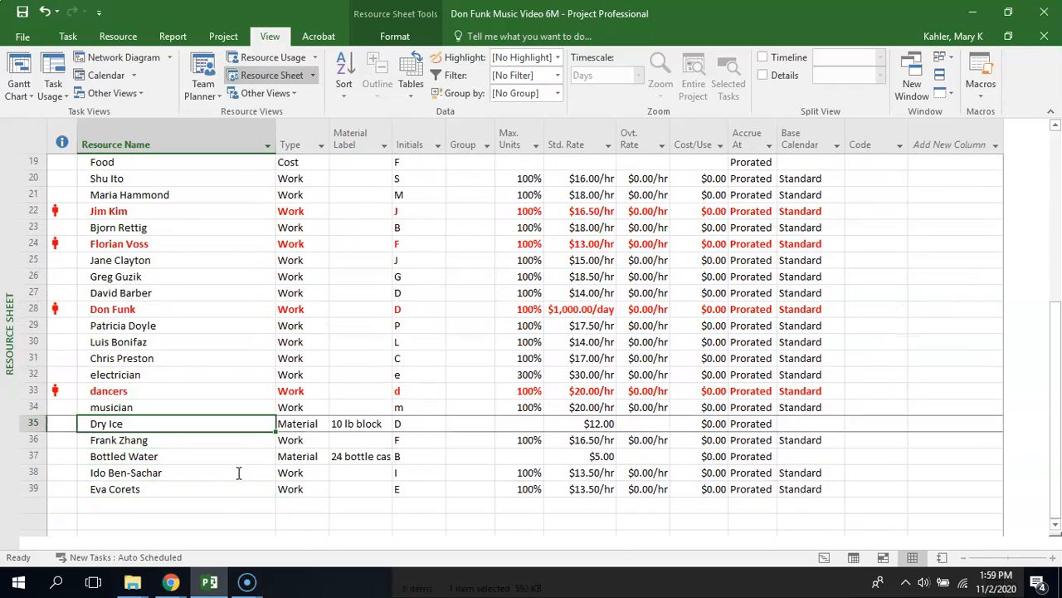
pyautogui.press('Up')
pyautogui.press('Up')
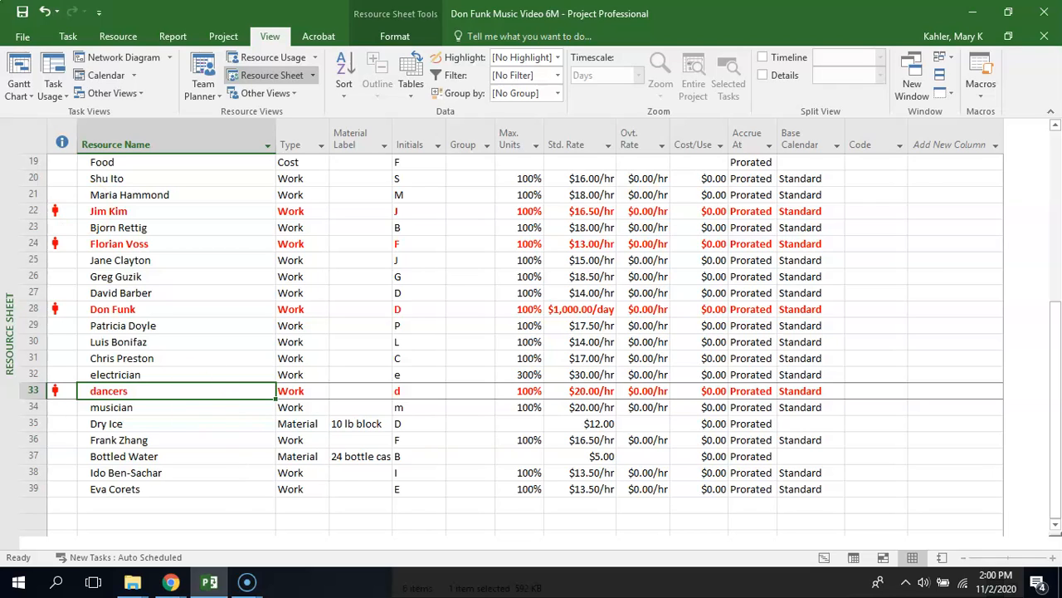
# Set the resource leveling options to look for overallocations on a Day by Day basis
pyautogui.click(119, 38)
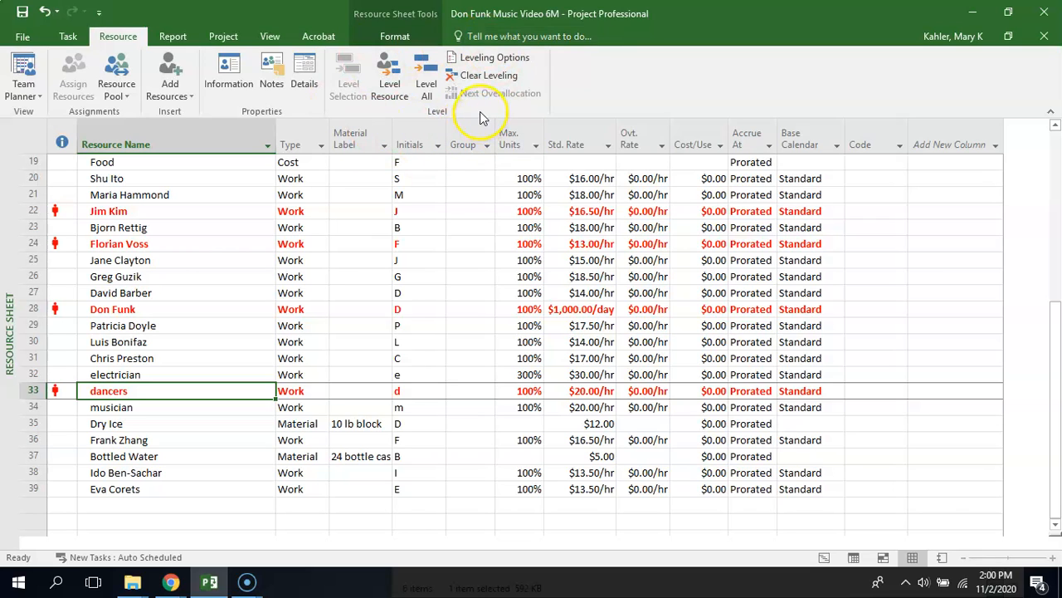
pyautogui.click(491, 60)
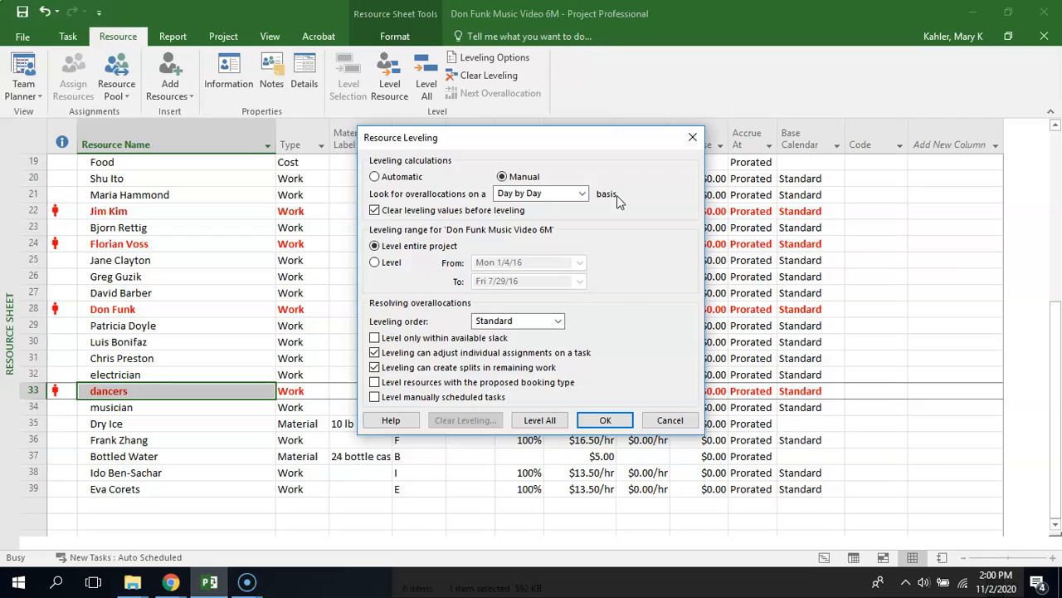
pyautogui.click(584, 193)
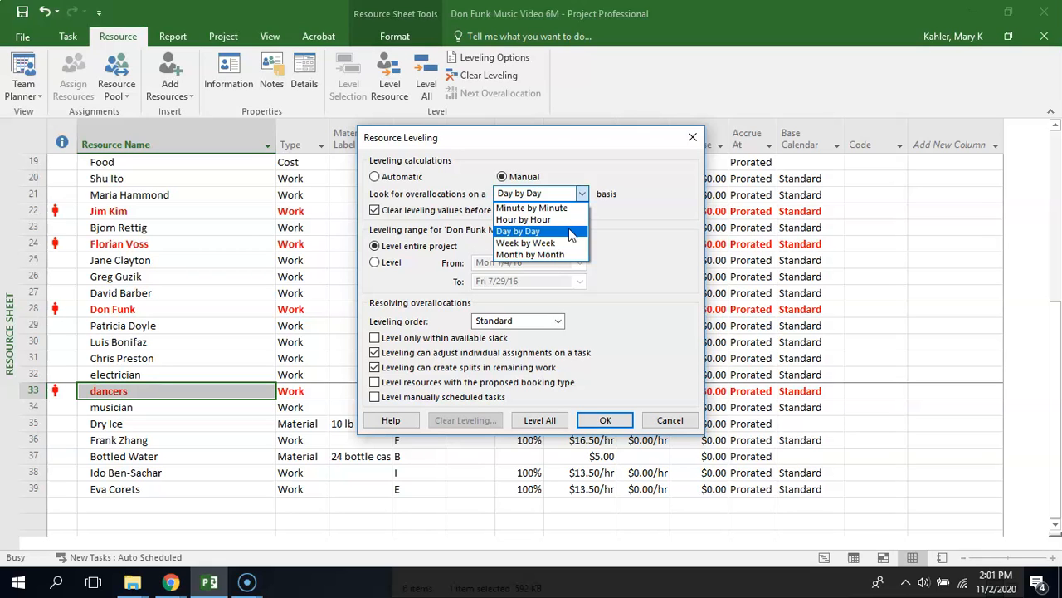
pyautogui.click(571, 232)
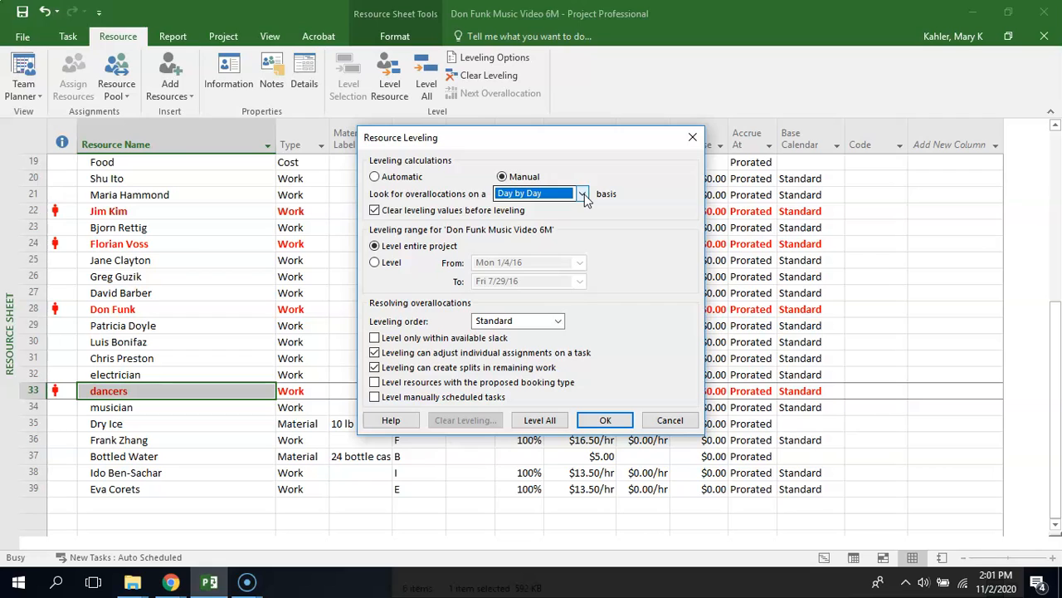
pyautogui.click(583, 193)
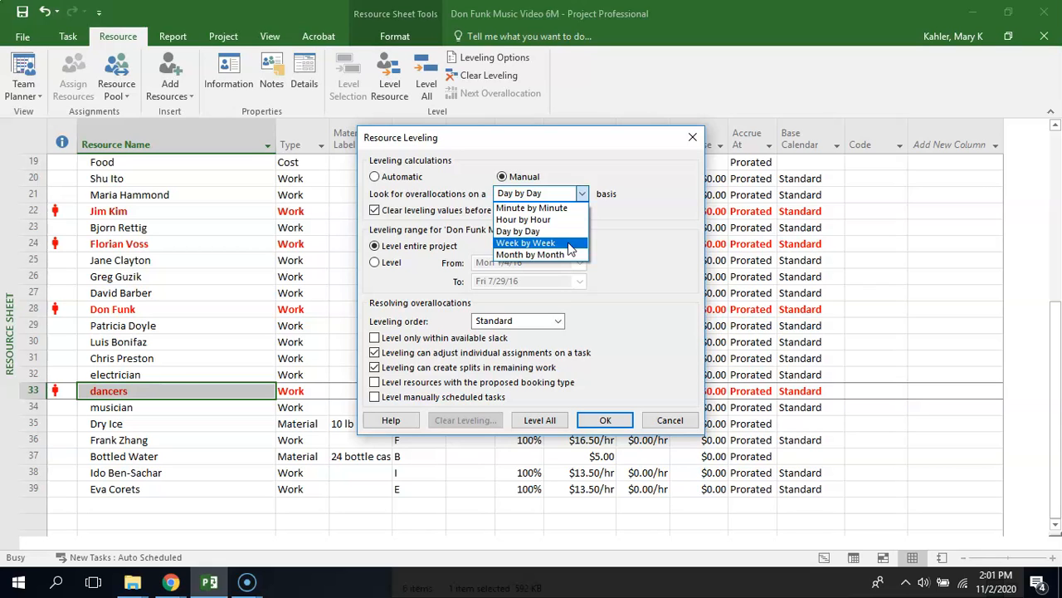
pyautogui.click(538, 232)
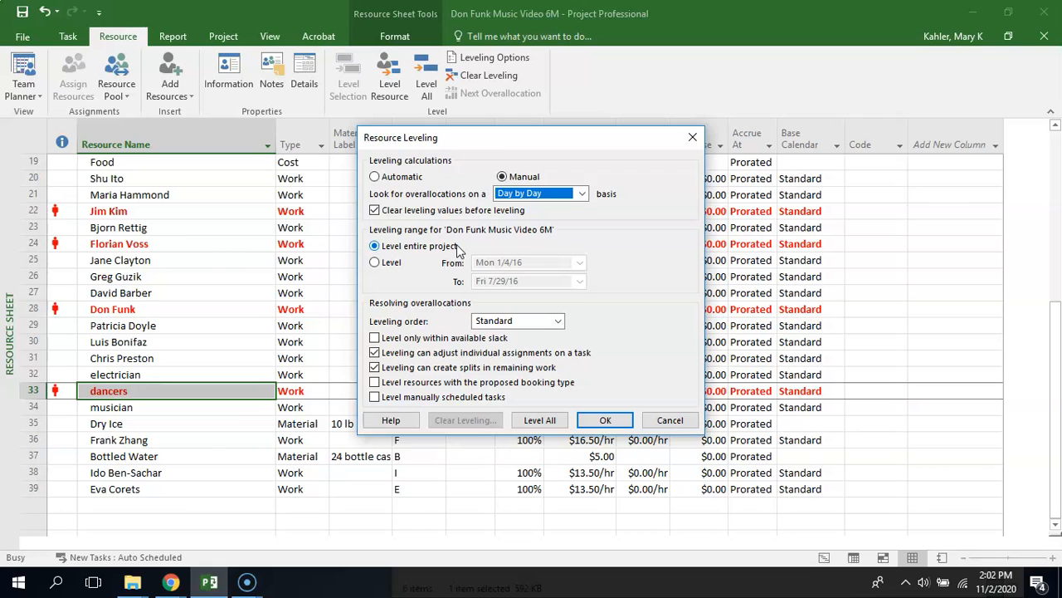
# Keep the Standard leveling order and level all resources across the entire project
pyautogui.click(557, 321)
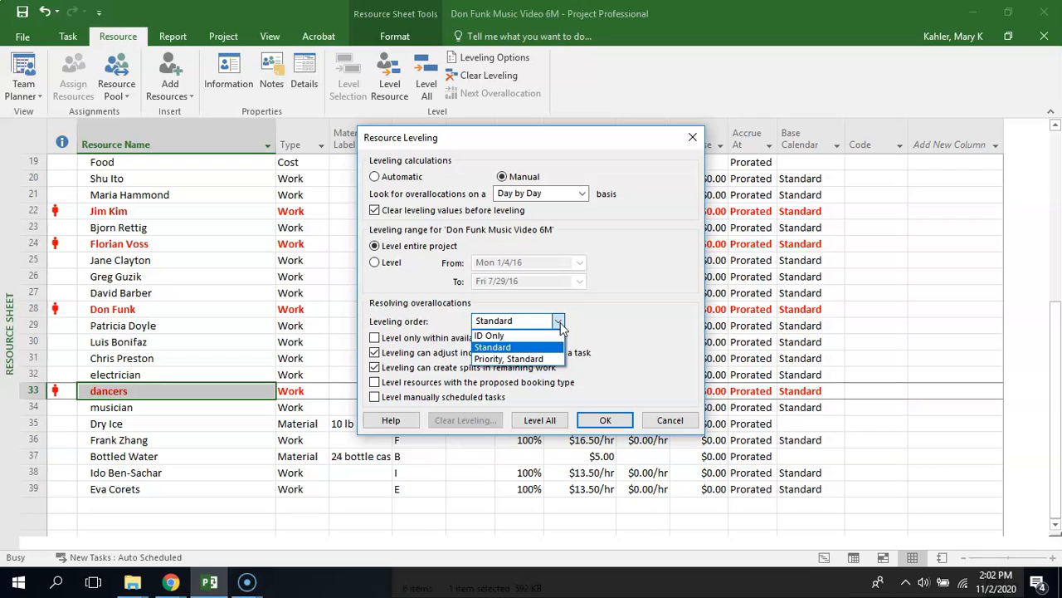
pyautogui.click(559, 323)
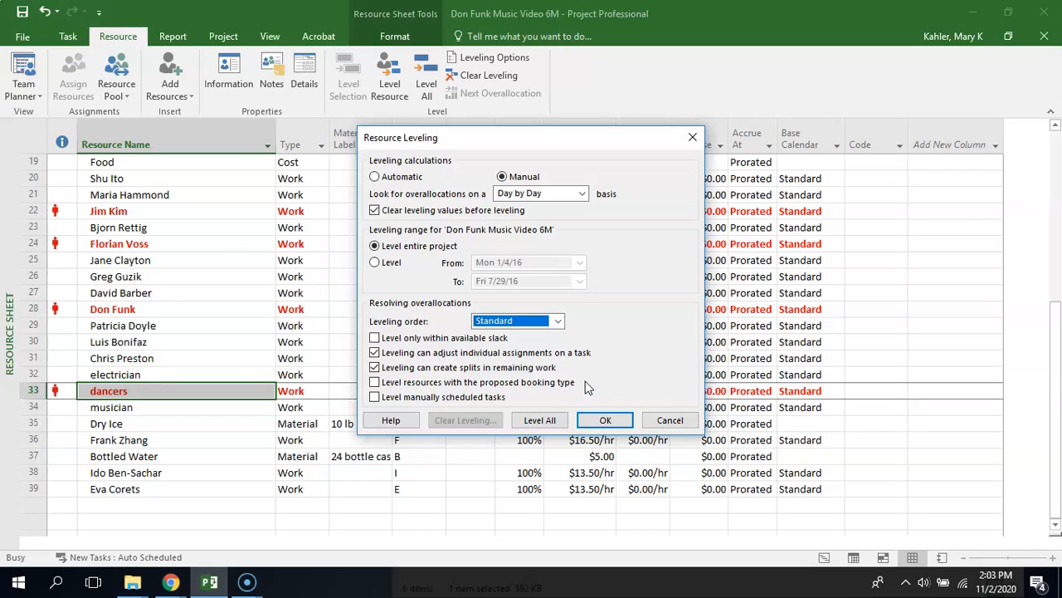
pyautogui.click(541, 422)
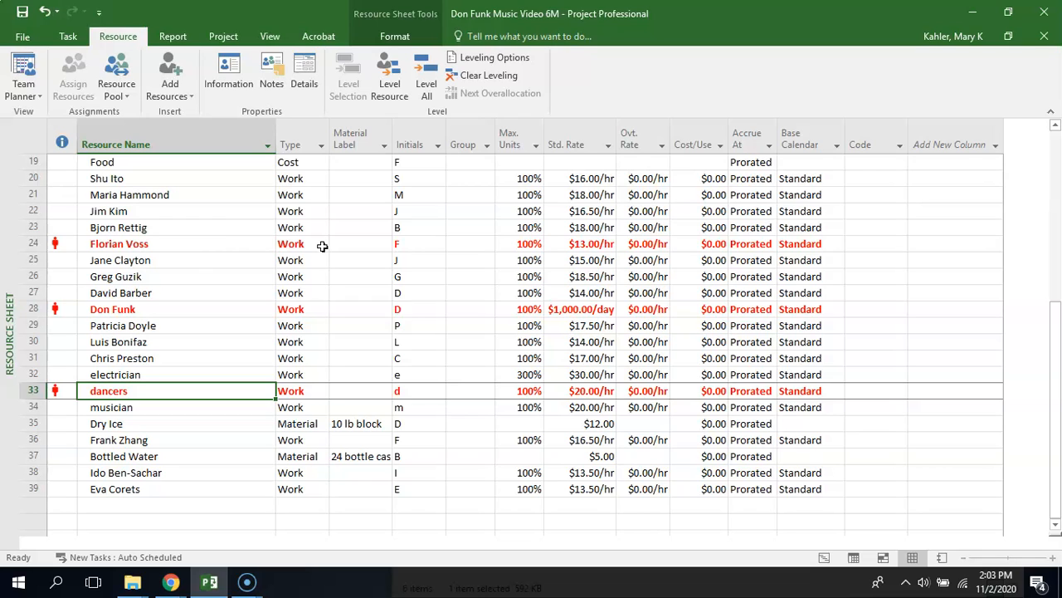
# Review the resource list from row 22 upward for remaining overallocations after leveling
pyautogui.click(195, 208)
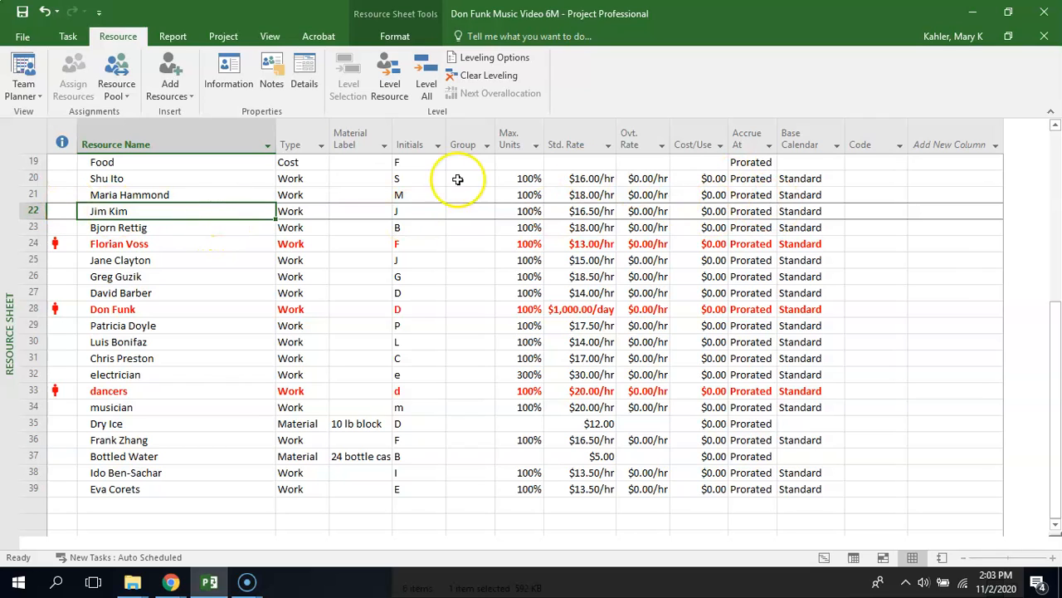
pyautogui.press('Up')
pyautogui.scroll(1, 233, 211)
pyautogui.scroll(3, 233, 211)
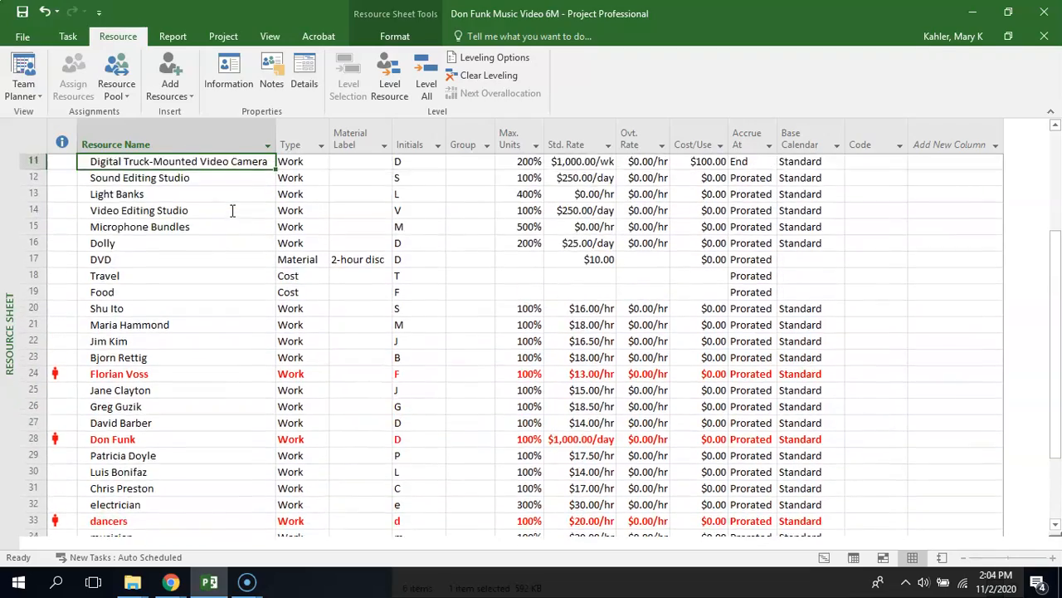
pyautogui.scroll(1, 232, 211)
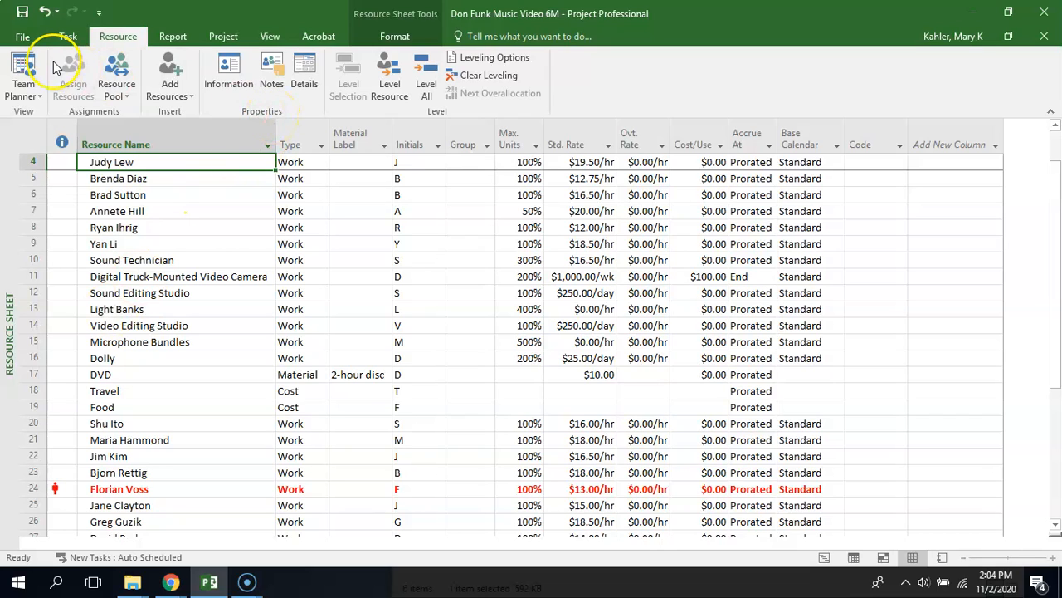
# Switch to the Leveling Gantt view and go to task ID 60, Scene 4 teardown
pyautogui.click(34, 93)
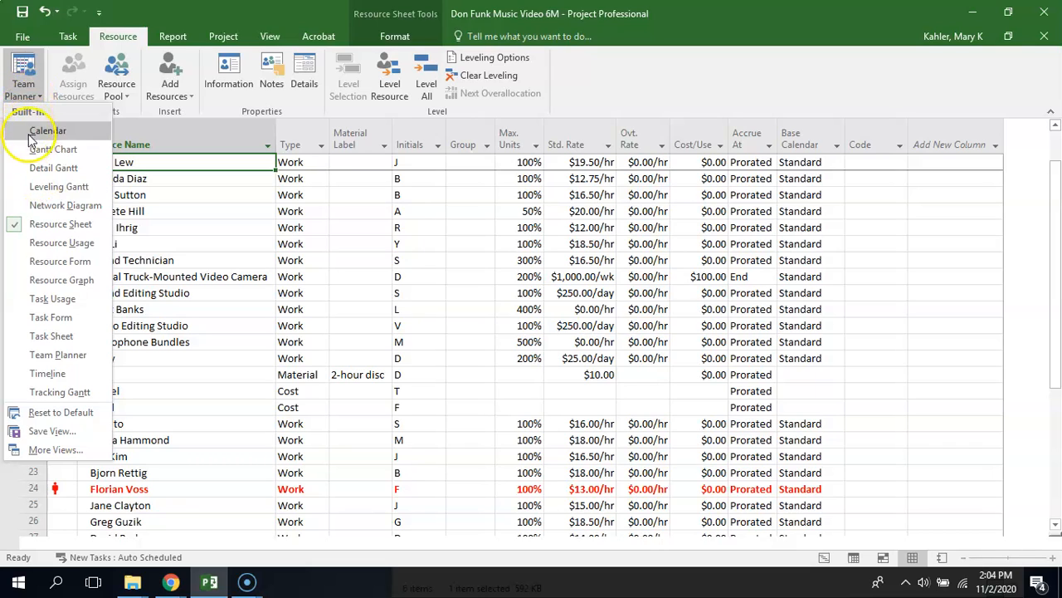
pyautogui.click(32, 187)
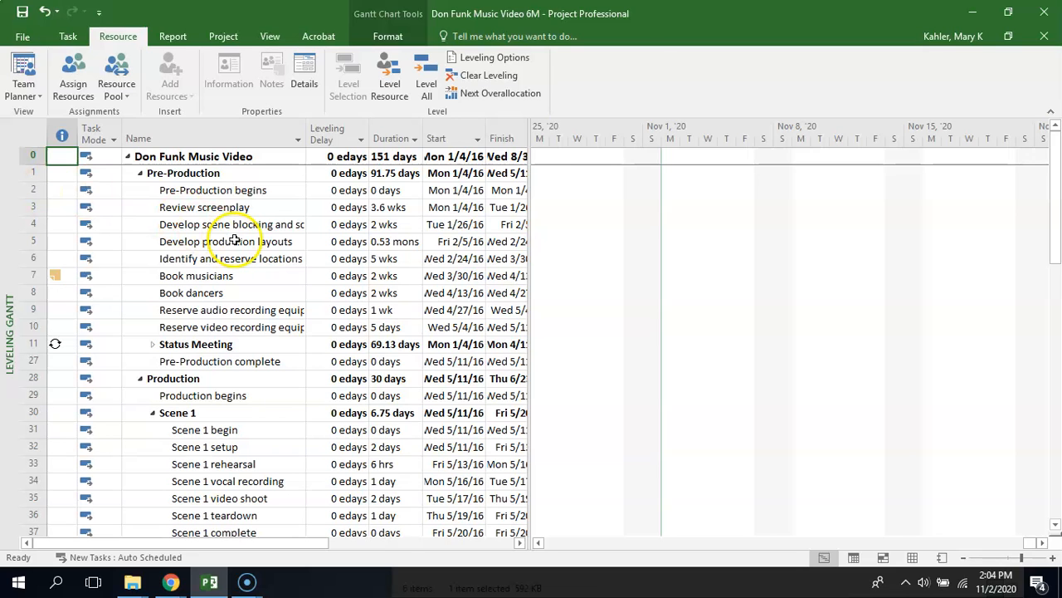
pyautogui.moveTo(1051, 257); pyautogui.dragTo(1047, 446)
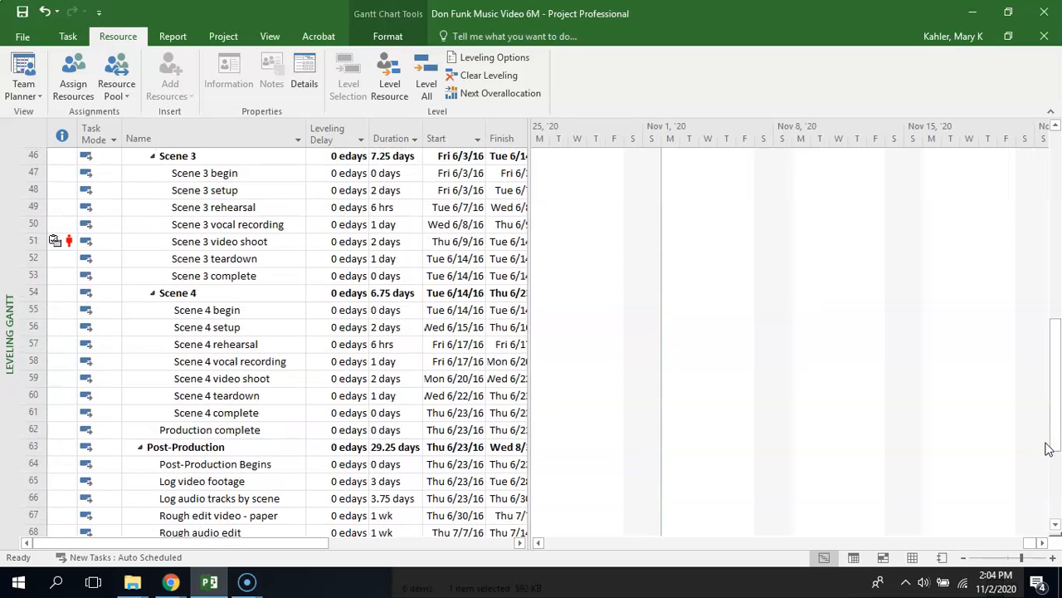
pyautogui.click(29, 396)
pyautogui.press('F5')
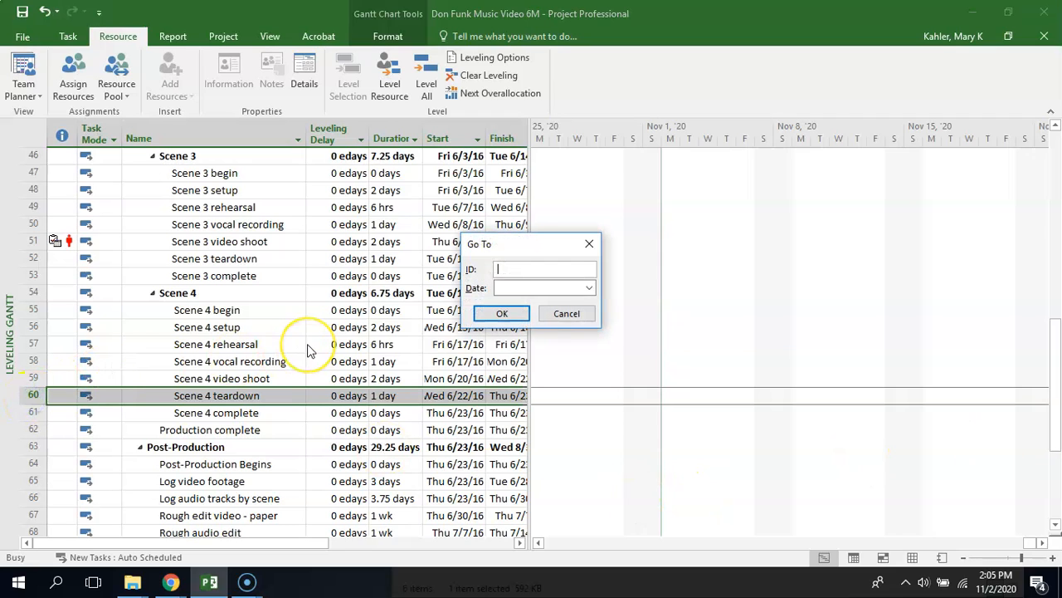
pyautogui.write('60')
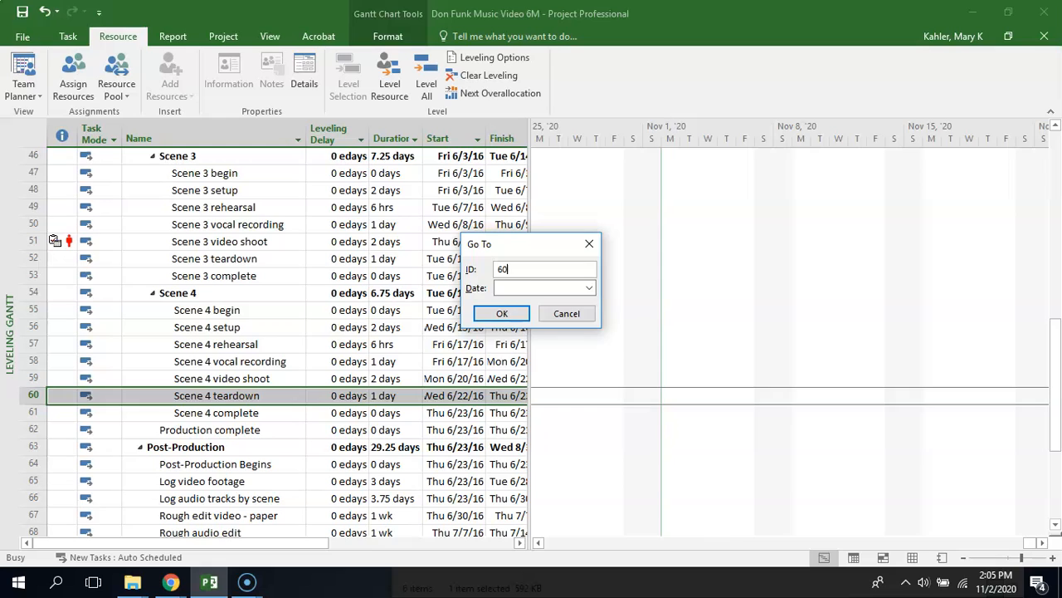
pyautogui.press('Return')
pyautogui.click(558, 407)
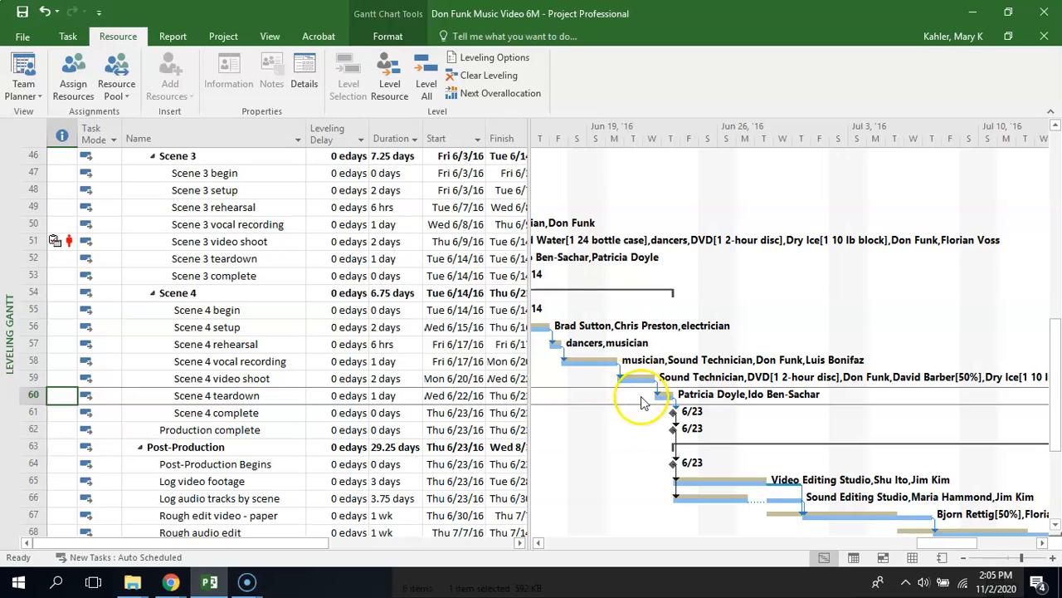
# Examine the leveled Gantt bars and split for the tasks Log video footage and Log audio tracks by scene
pyautogui.click(1027, 556)
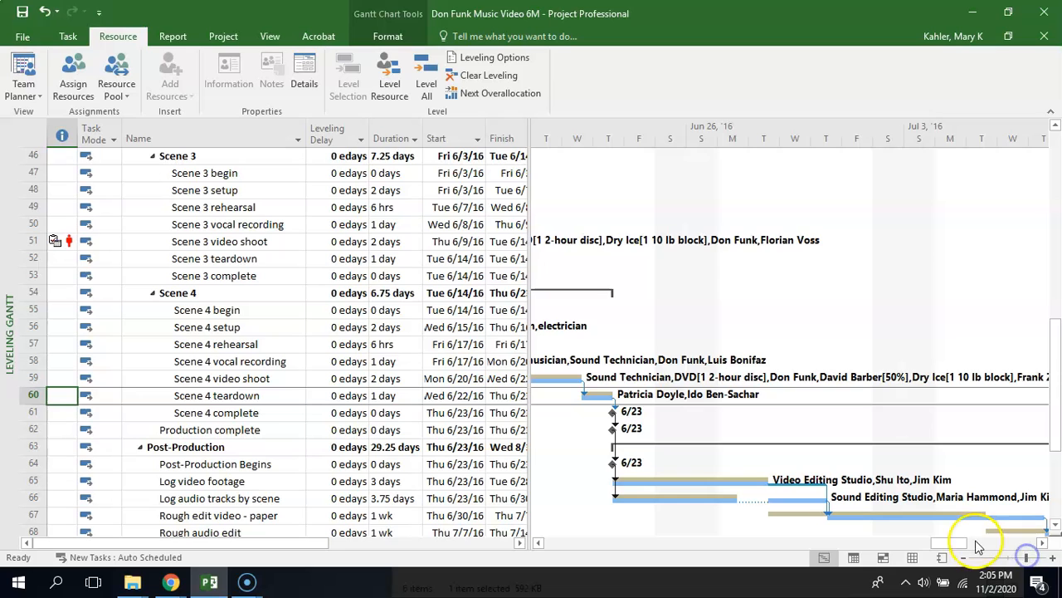
pyautogui.moveTo(956, 544); pyautogui.dragTo(939, 546)
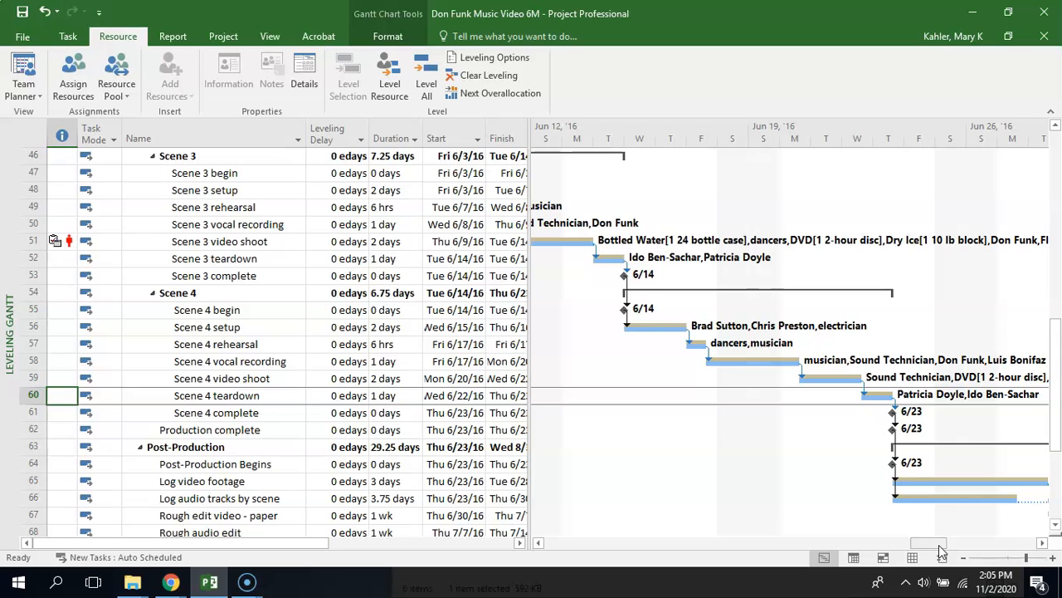
pyautogui.moveTo(1054, 443); pyautogui.dragTo(1055, 449)
pyautogui.moveTo(933, 544); pyautogui.dragTo(954, 544)
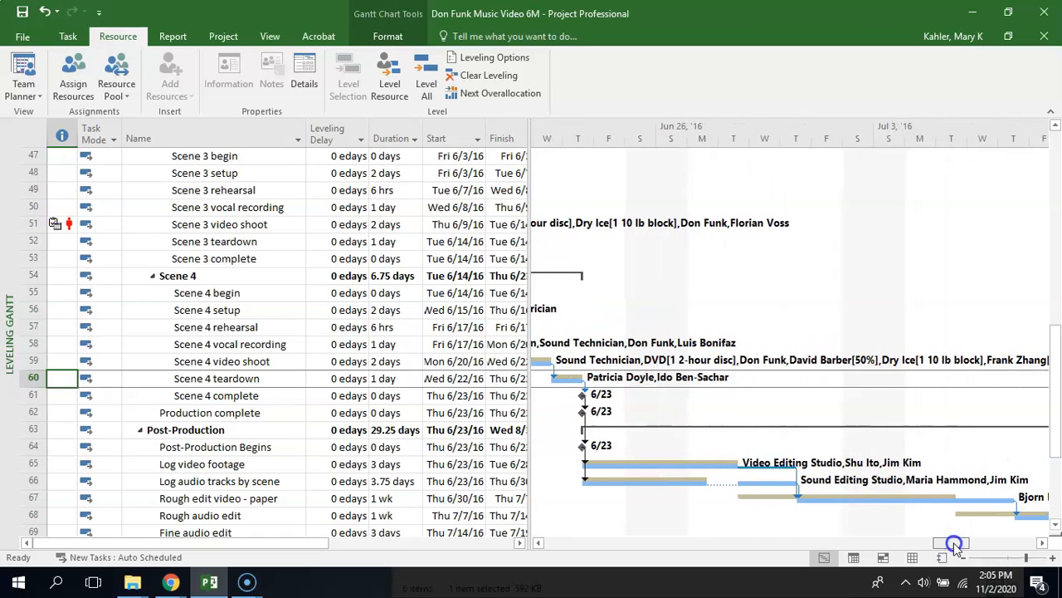
pyautogui.moveTo(612, 465)
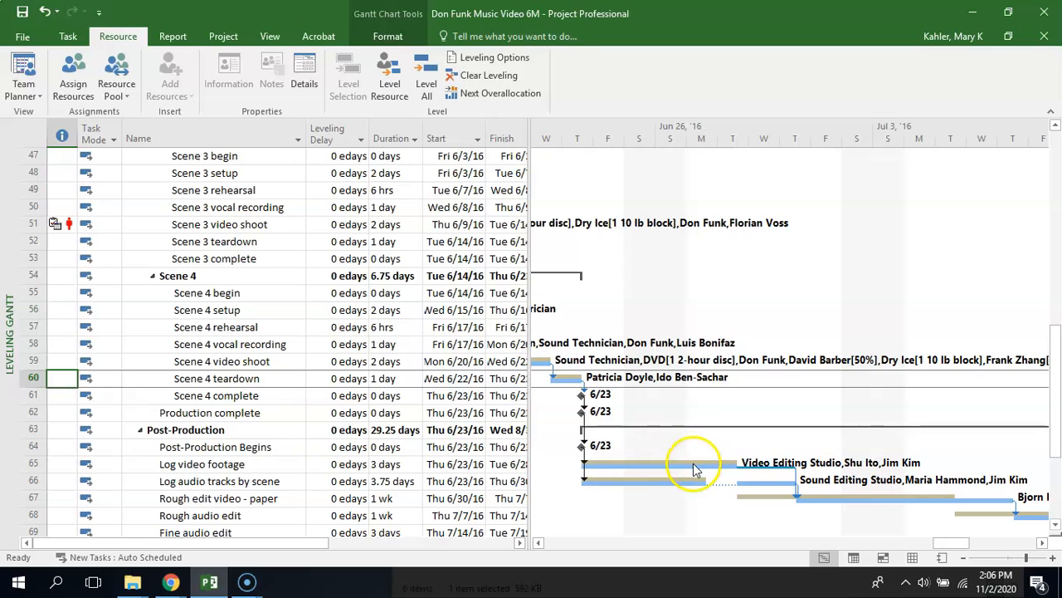
pyautogui.moveTo(691, 464)
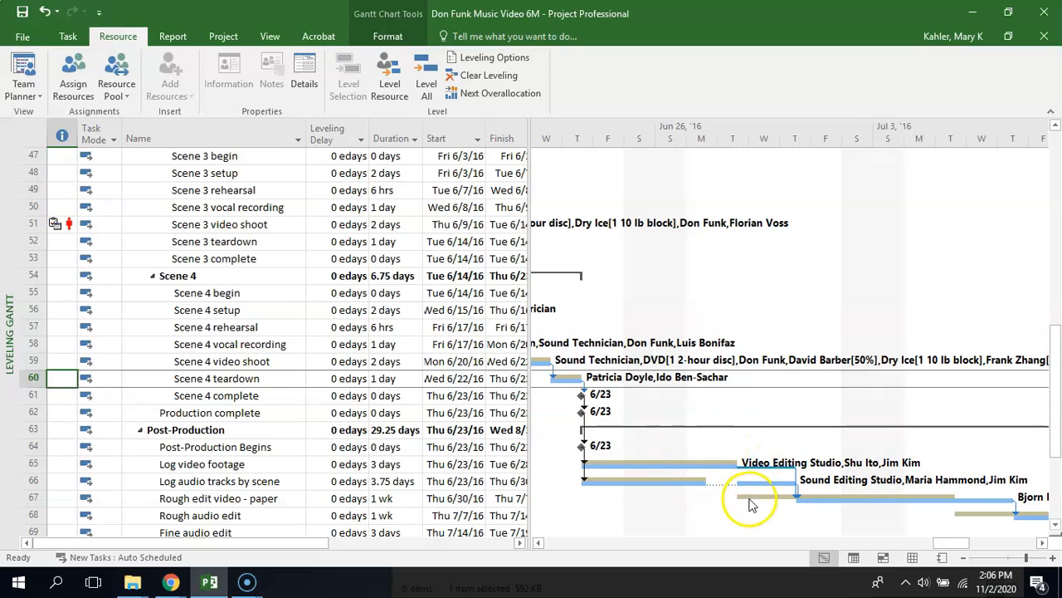
pyautogui.moveTo(767, 483)
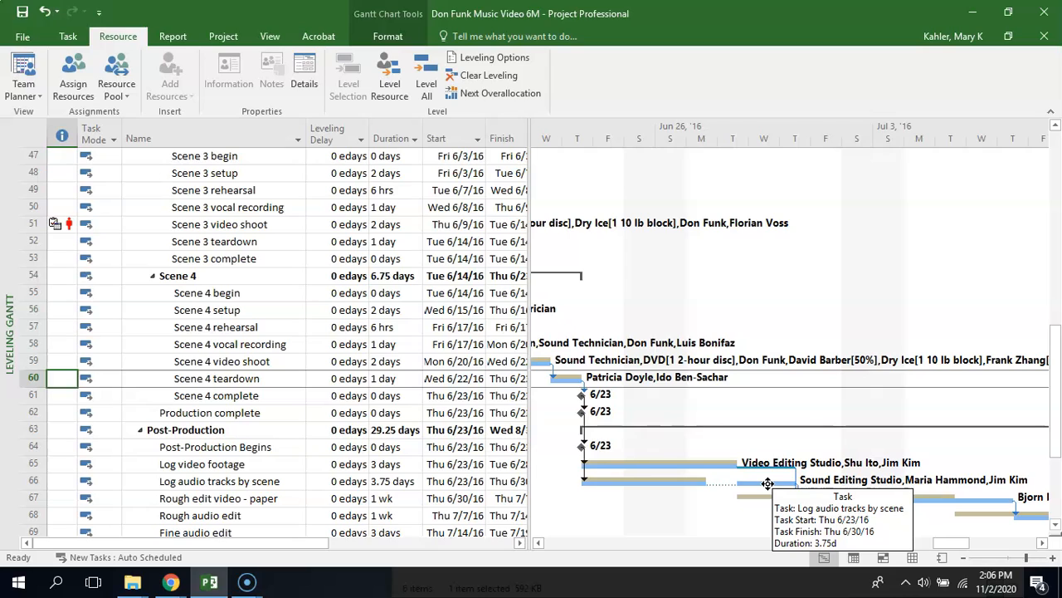
# Examine the leveled Gantt bars for Log audio tracks by scene, Rough edit video - paper and Rough audio edit against their preleveled dates
pyautogui.click(693, 485)
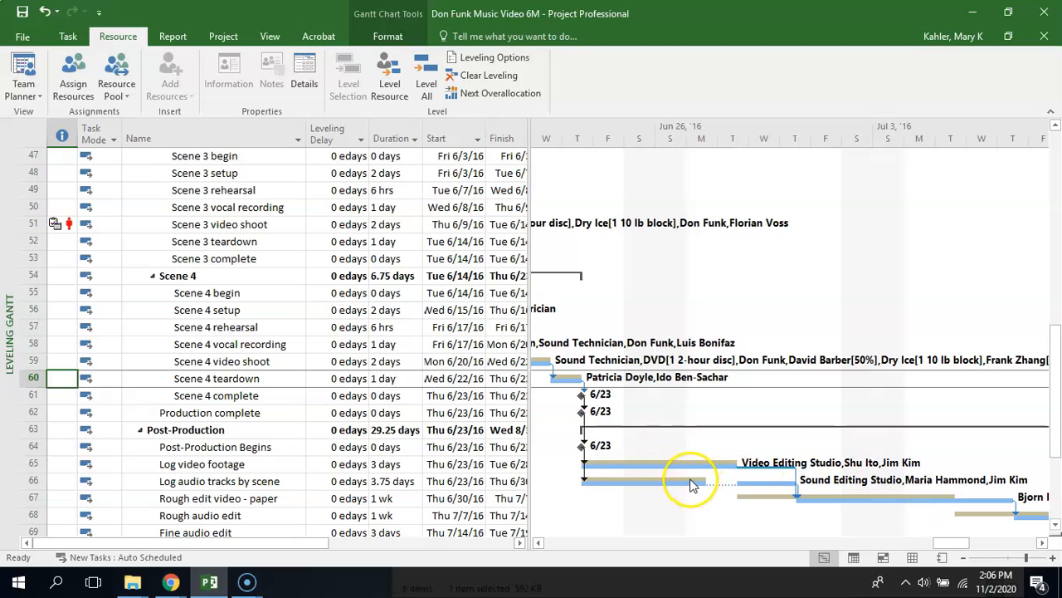
pyautogui.moveTo(693, 486)
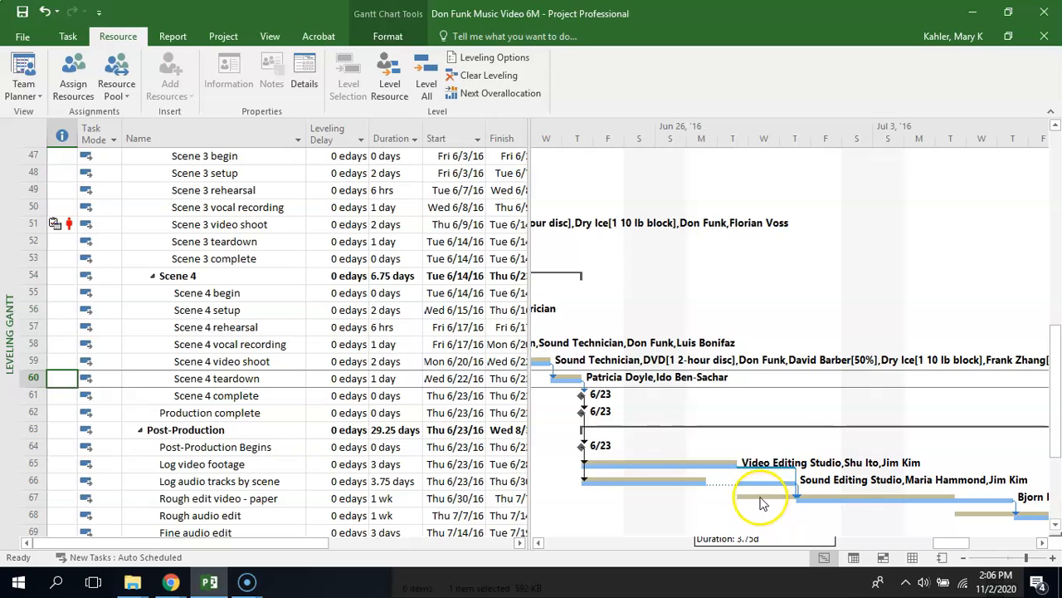
pyautogui.moveTo(742, 500)
pyautogui.moveTo(810, 502)
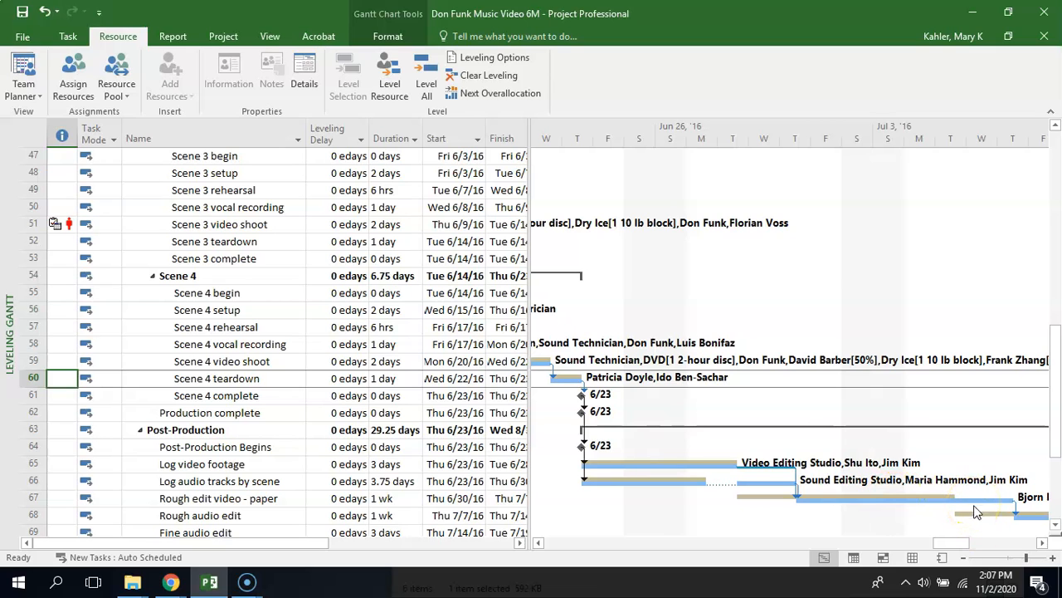
pyautogui.moveTo(1056, 443); pyautogui.dragTo(1055, 454)
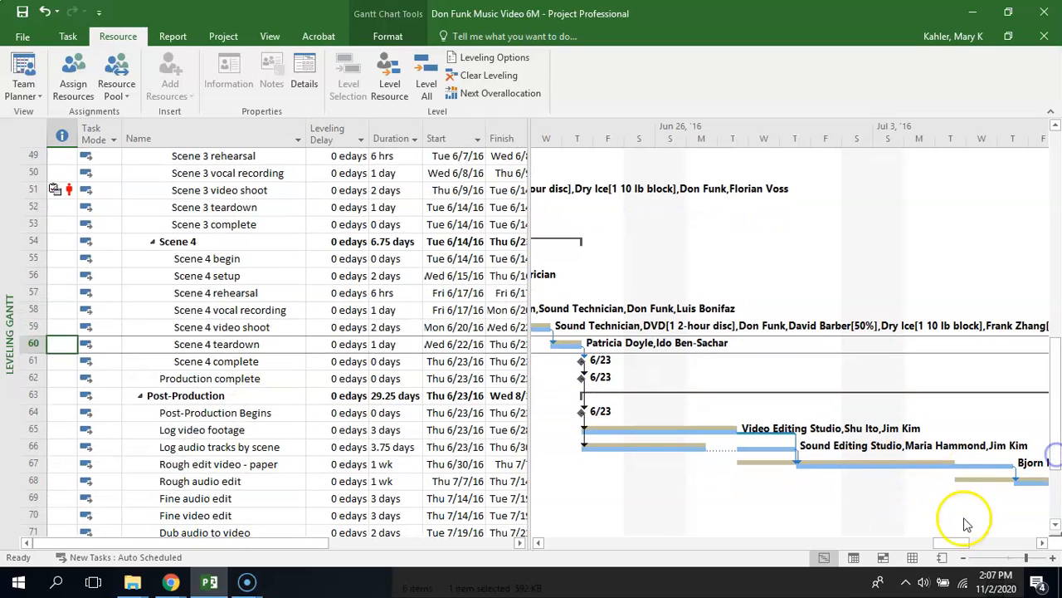
pyautogui.moveTo(952, 543); pyautogui.dragTo(959, 544)
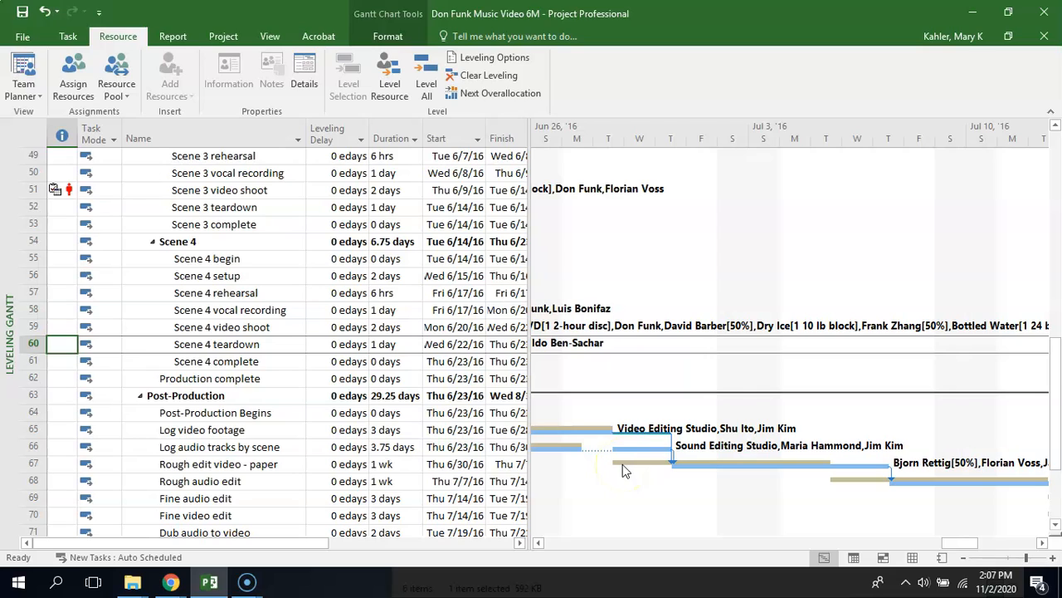
pyautogui.moveTo(624, 469)
pyautogui.moveTo(715, 466)
# Find task 51, Scene 3 video shoot, and inspect its calendar and overallocation indicators and the available task options
pyautogui.moveTo(960, 544); pyautogui.dragTo(913, 545)
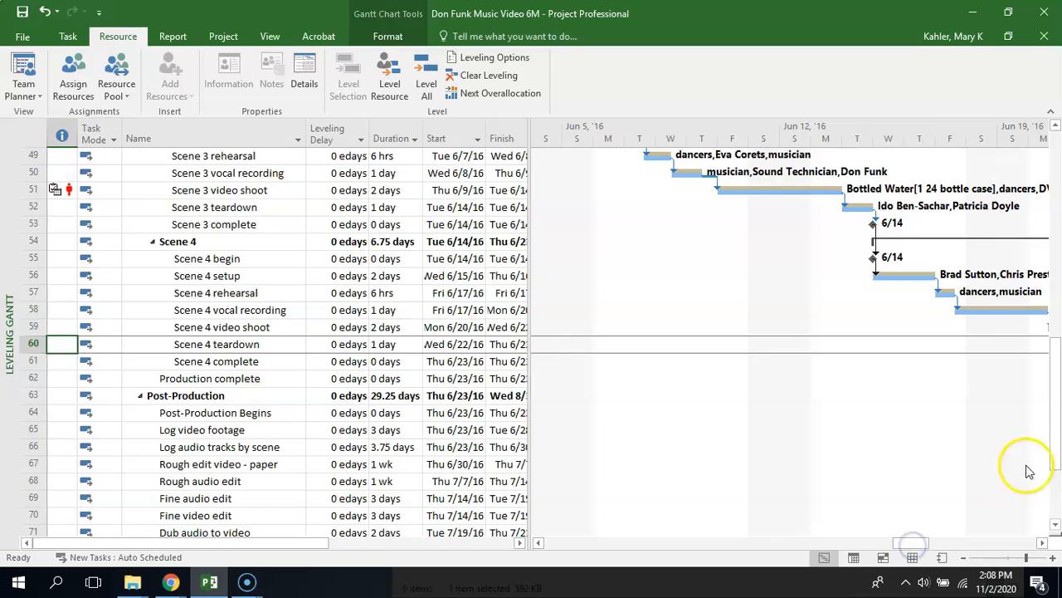
pyautogui.moveTo(1056, 448); pyautogui.dragTo(1057, 405)
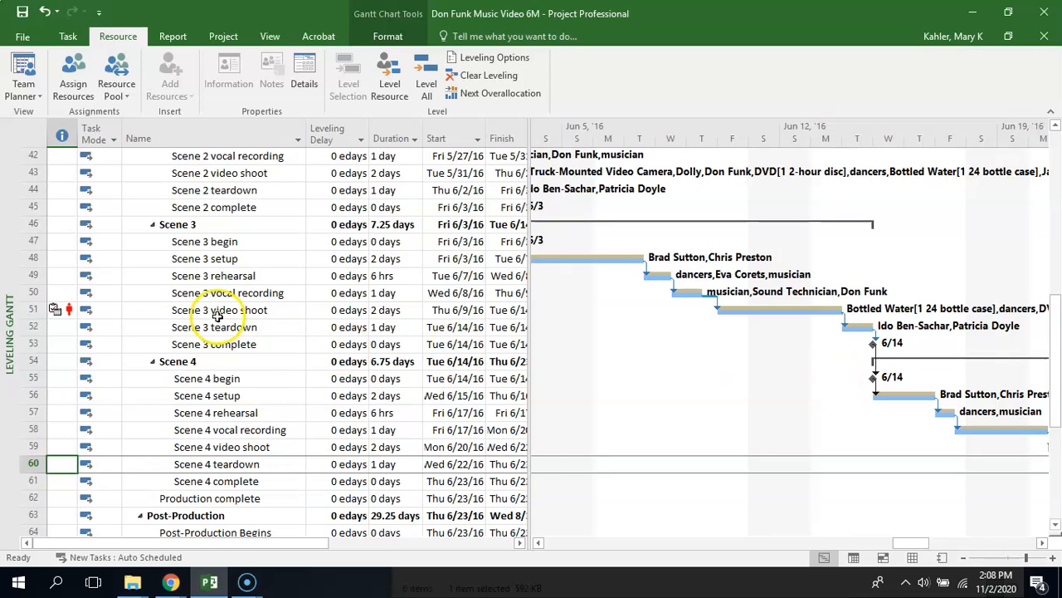
pyautogui.moveTo(66, 311)
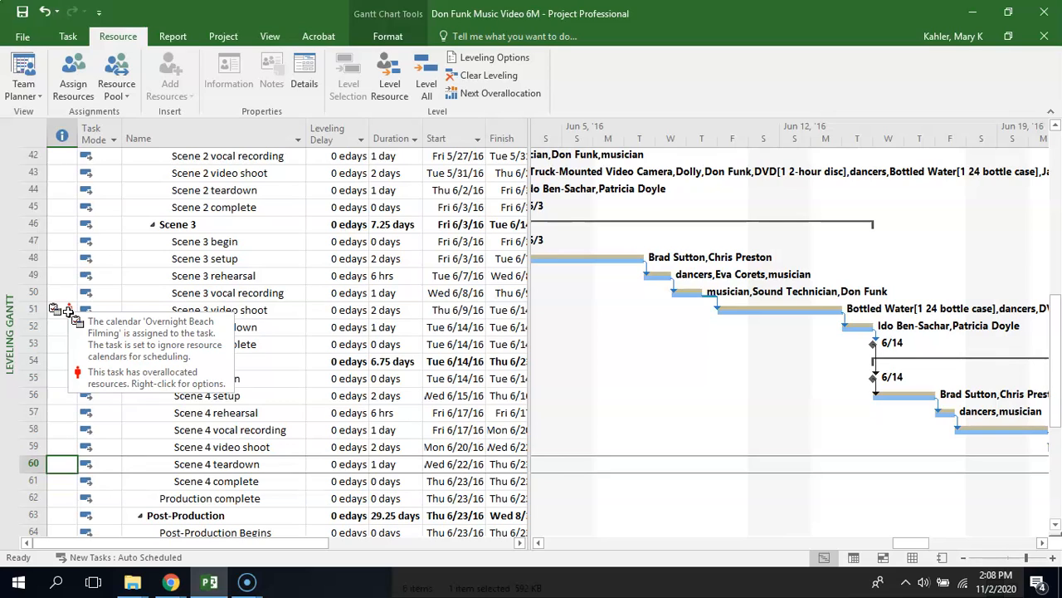
pyautogui.rightClick(68, 310)
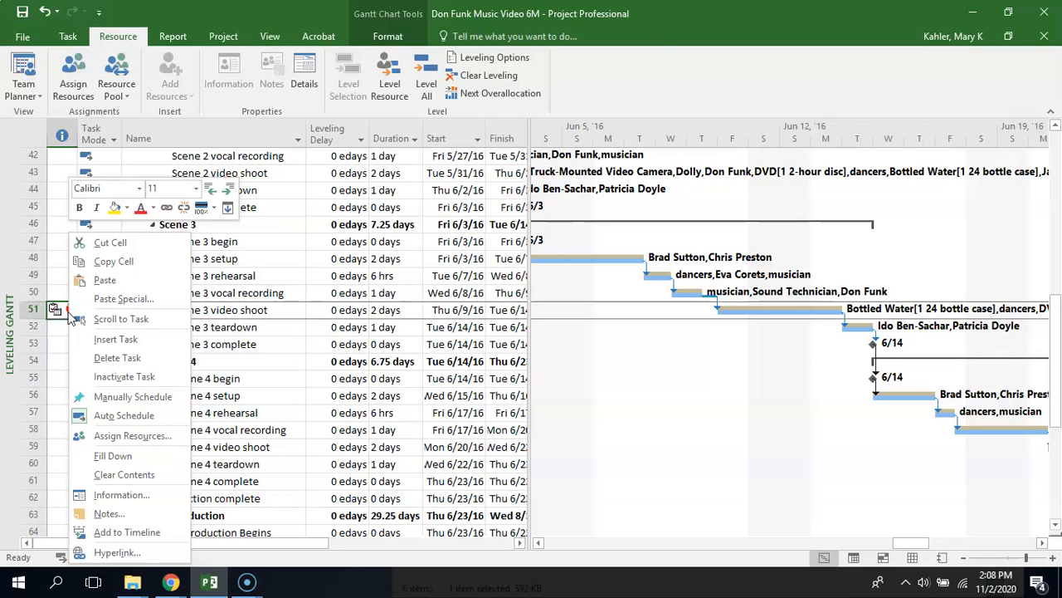
pyautogui.click(286, 400)
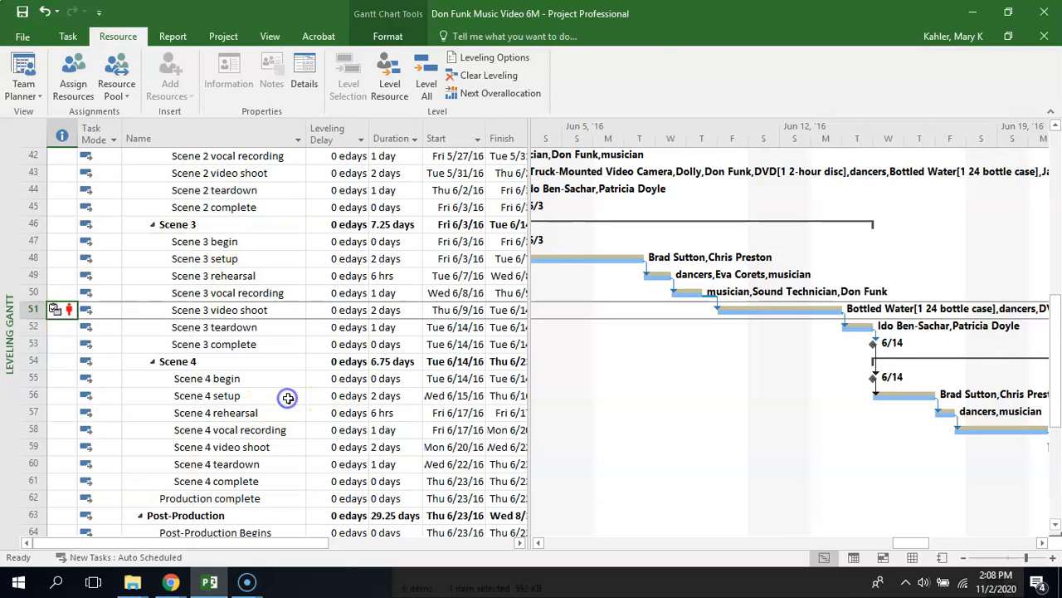
# Review the resources assigned to Scene 3 video shoot in Task Information, and close it without changes
pyautogui.doubleClick(71, 309)
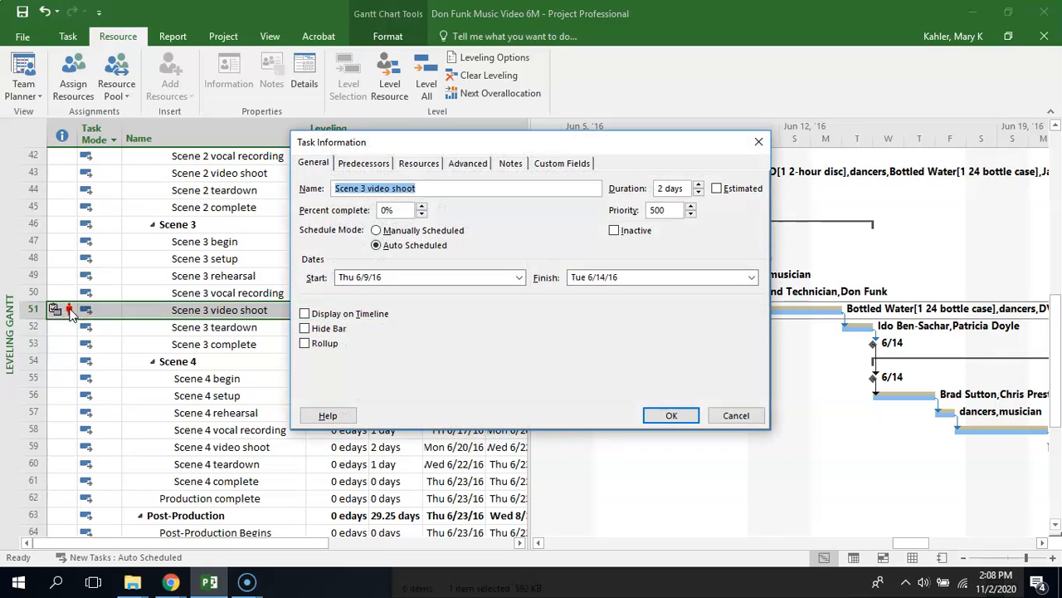
pyautogui.click(419, 163)
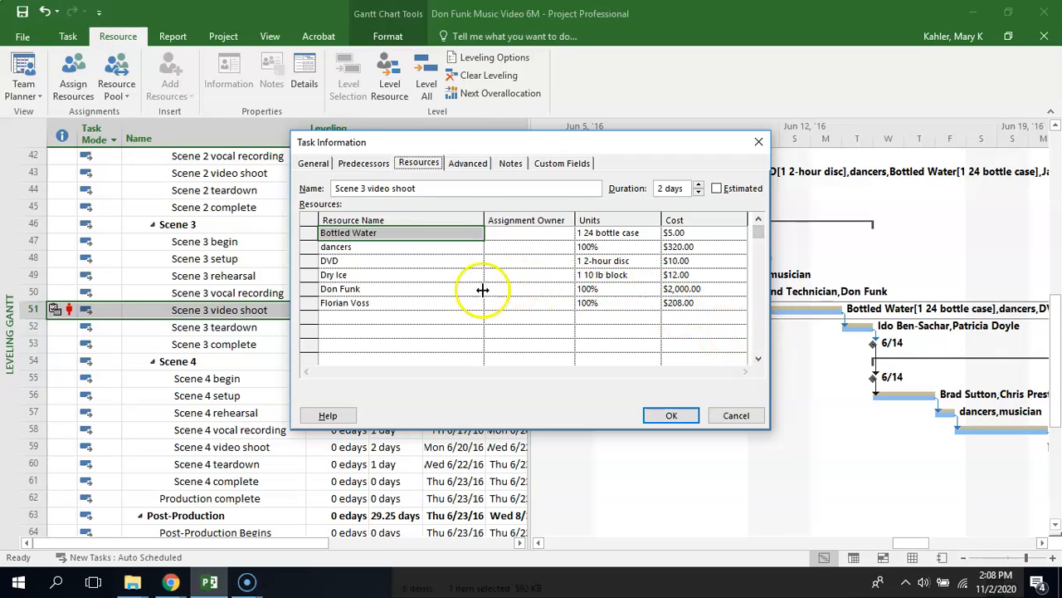
pyautogui.click(409, 283)
pyautogui.click(736, 415)
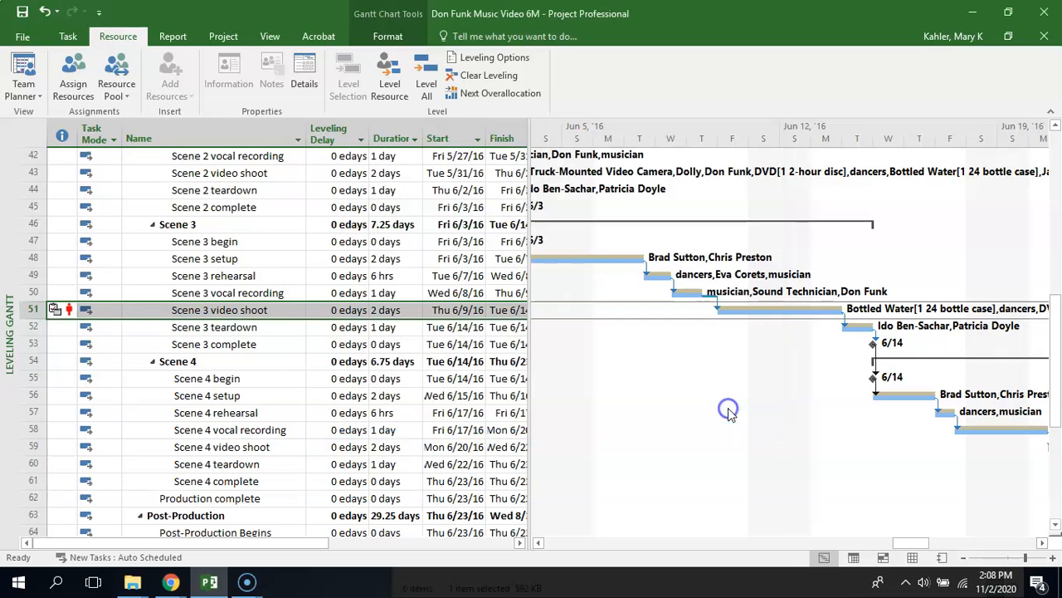
# Reopen the Task Information for Scene 3 video shoot, check the units and costs of its assigned resources, and close it
pyautogui.moveTo(69, 309)
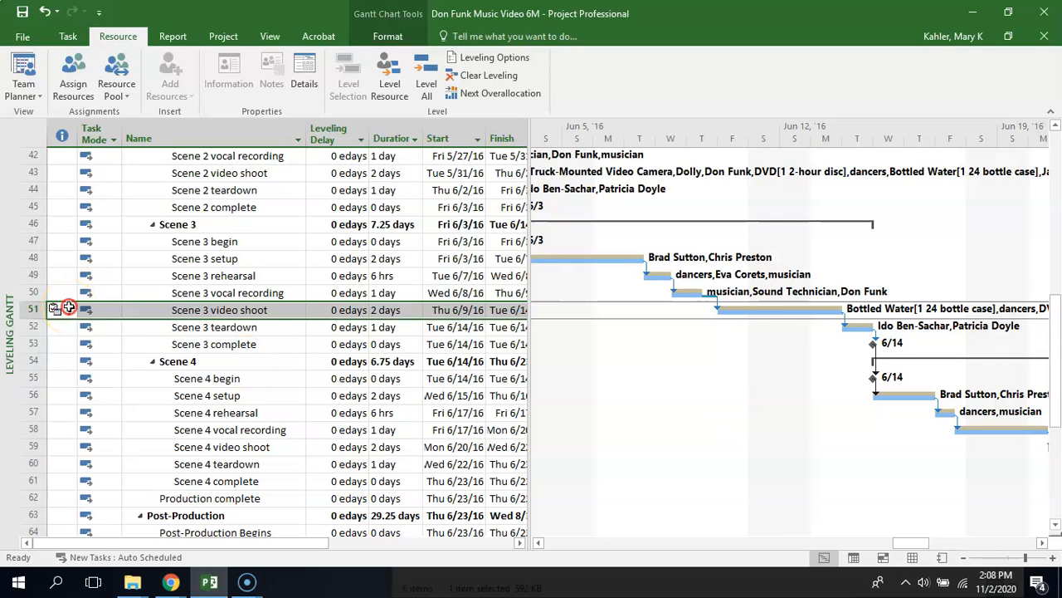
pyautogui.rightClick(69, 308)
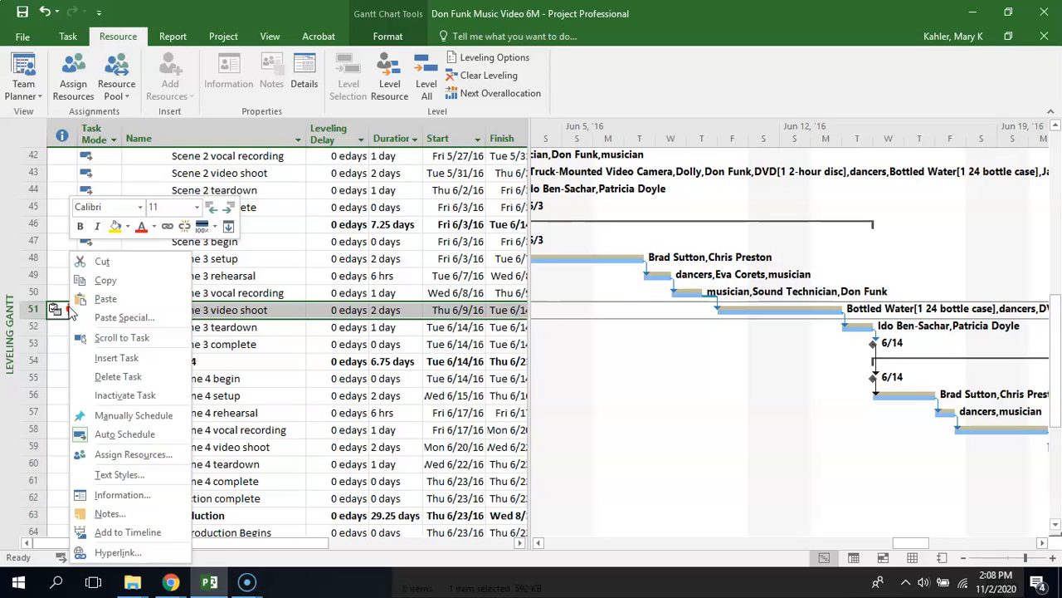
pyautogui.click(171, 502)
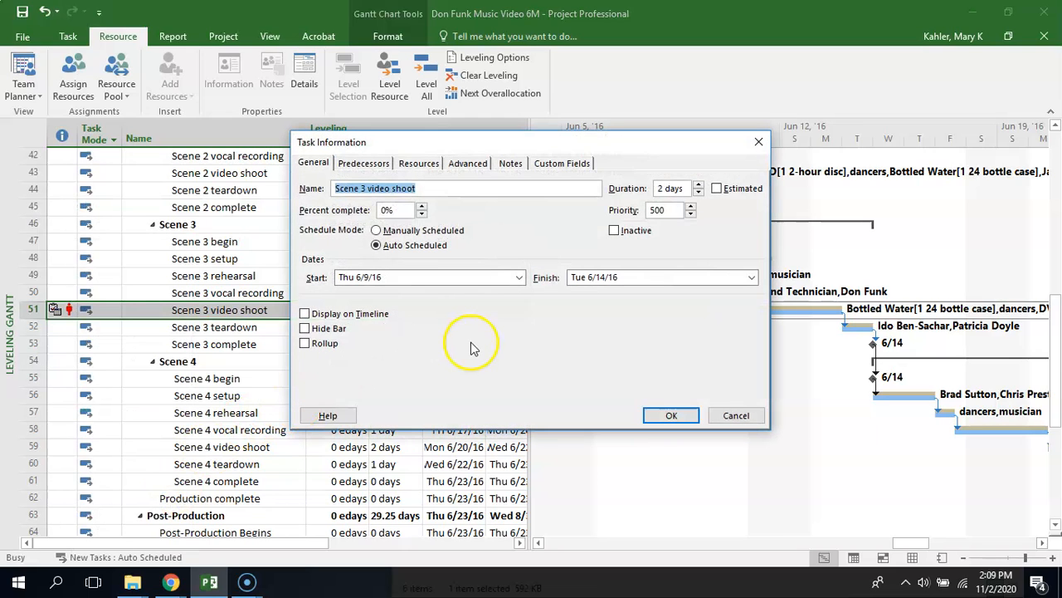
pyautogui.click(418, 164)
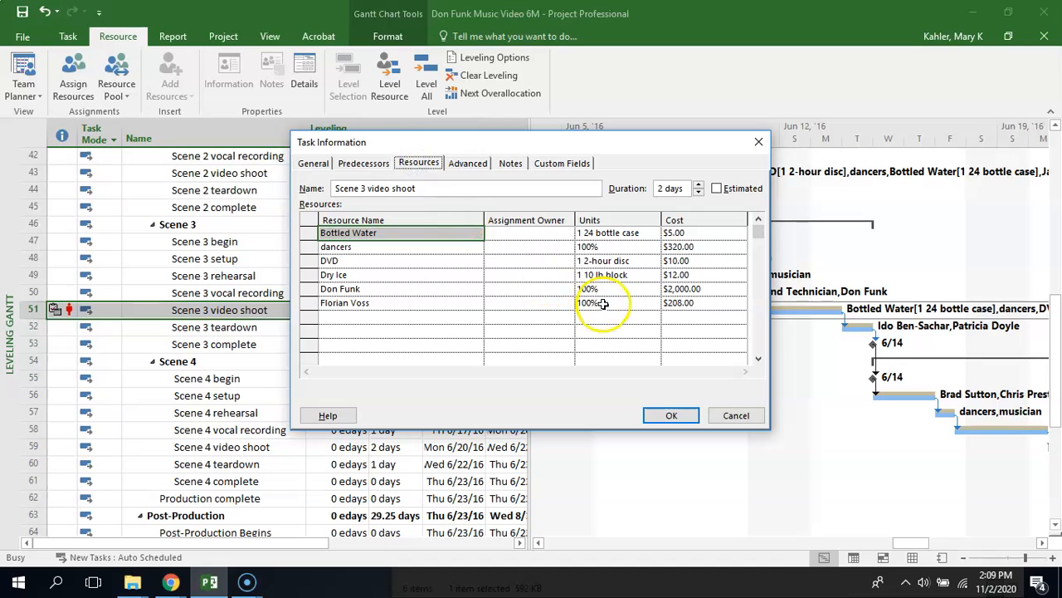
pyautogui.click(760, 225)
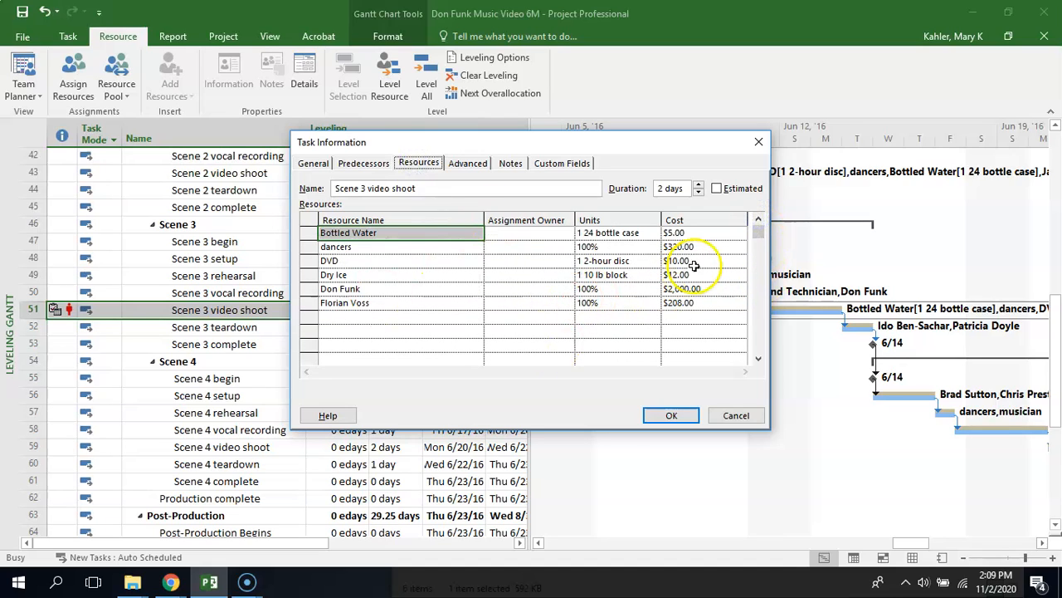
pyautogui.click(759, 141)
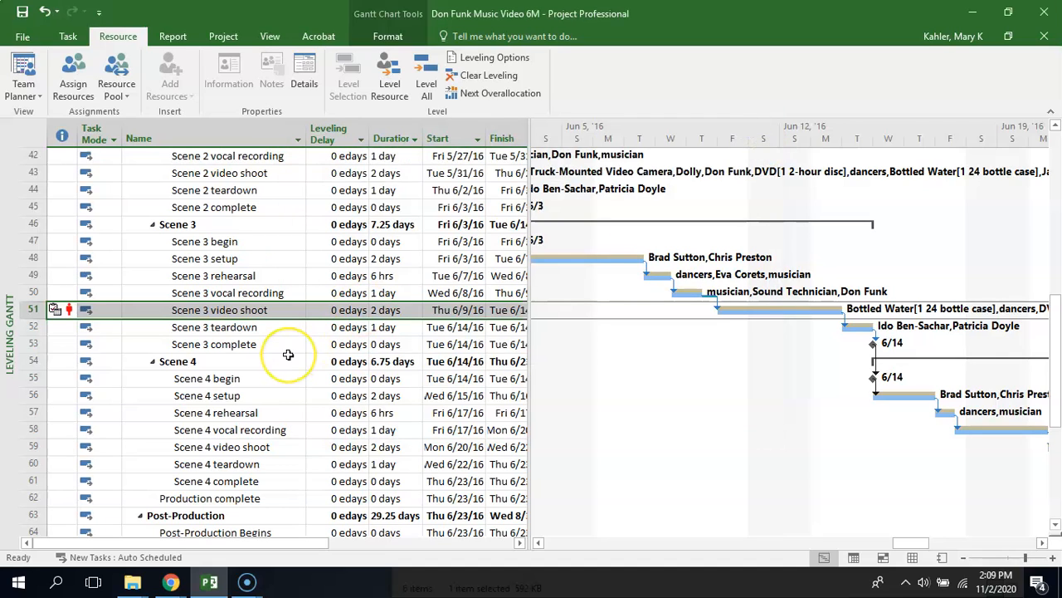
# Switch to the Resource Usage view and go down the resource list to the overallocated resources in rows 24 to 33
pyautogui.click(30, 96)
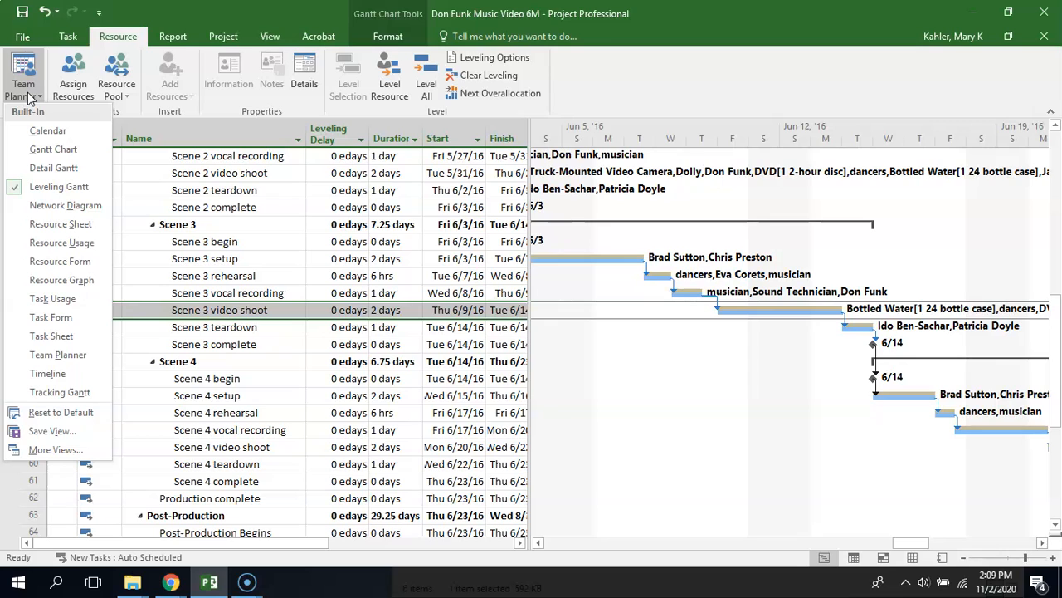
pyautogui.click(63, 244)
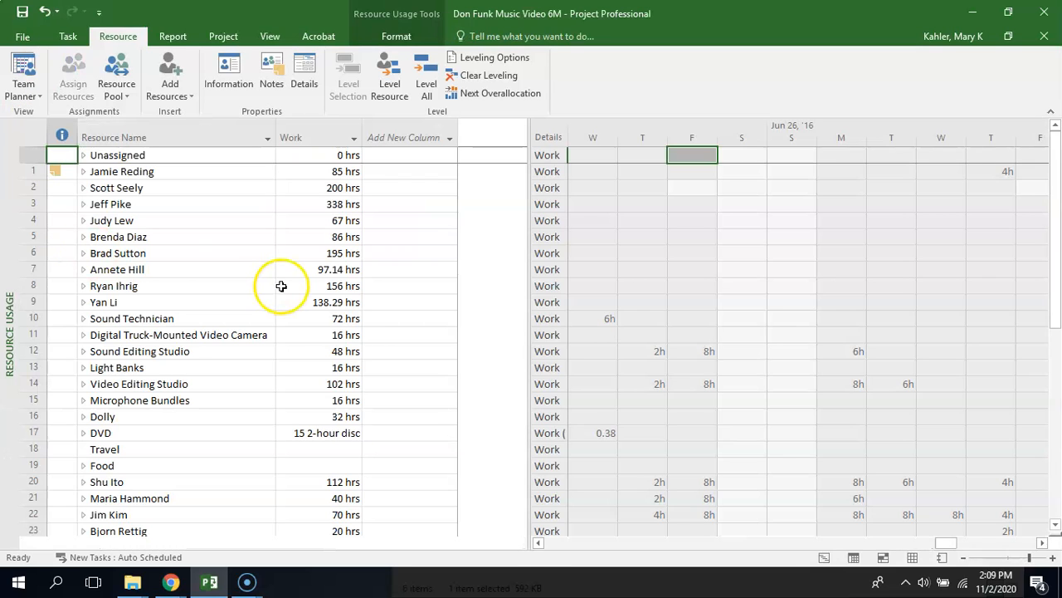
pyautogui.click(208, 318)
pyautogui.press('Down')
pyautogui.press('Down')
pyautogui.press('Down')
pyautogui.press('Down')
pyautogui.press('Down')
pyautogui.press('Down')
pyautogui.press('Down')
pyautogui.press('Down')
pyautogui.press('Down')
pyautogui.press('Down')
pyautogui.press('Down')
pyautogui.press('Down')
pyautogui.press('Down')
pyautogui.press('Down')
pyautogui.press('Down')
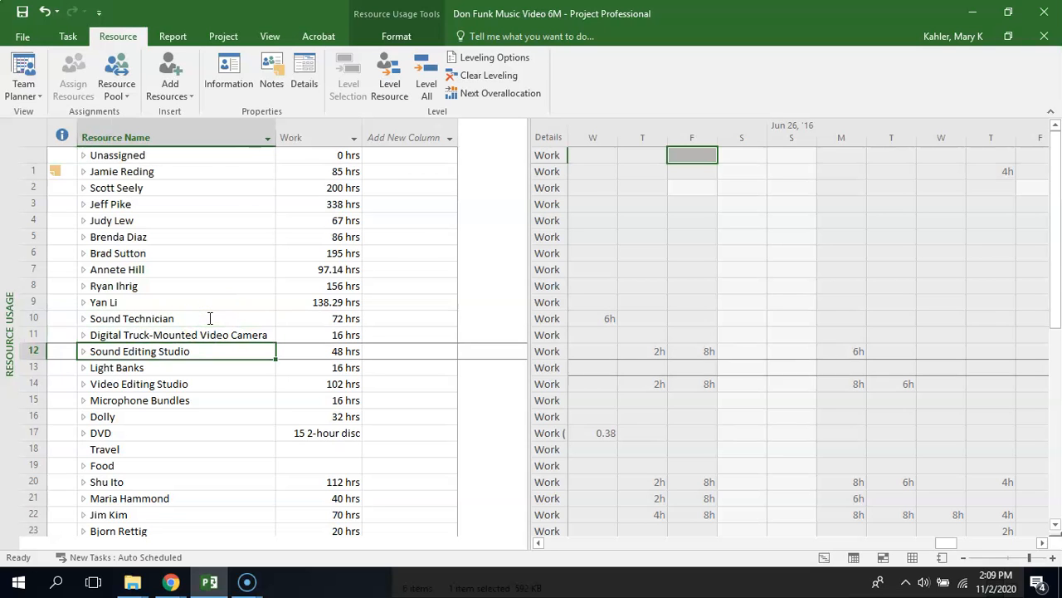
pyautogui.press('Down')
pyautogui.press('Down')
pyautogui.press('Down')
pyautogui.press('Down')
pyautogui.press('Down')
pyautogui.press('Down')
pyautogui.press('Down')
pyautogui.press('Down')
pyautogui.press('Down')
pyautogui.press('Down')
pyautogui.press('Down')
pyautogui.press('Down')
pyautogui.press('Down')
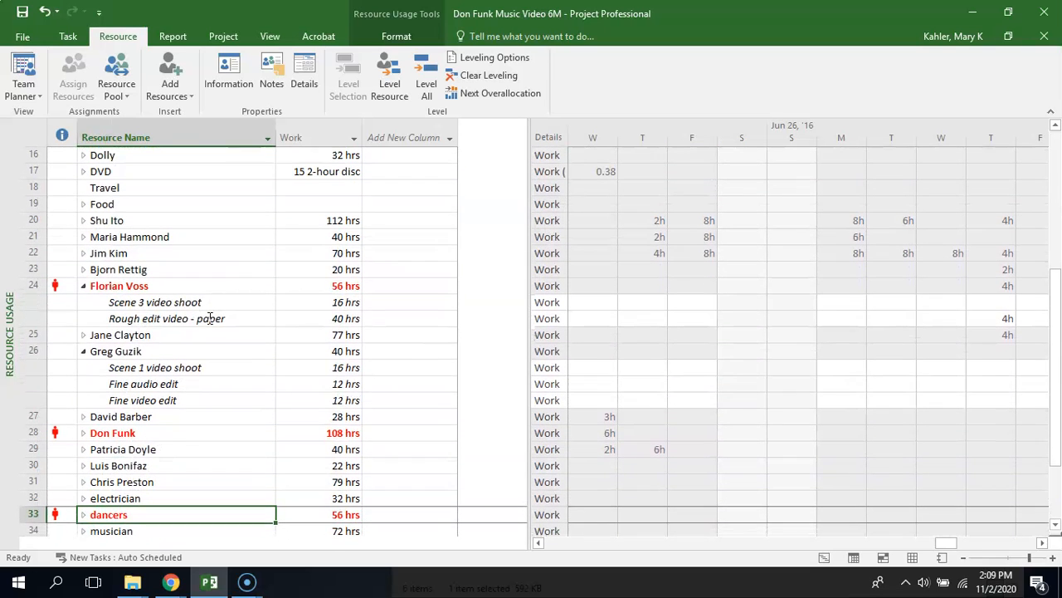
# Examine the daily work of the overallocated resources in rows 24, 28 and 33 around Saturday, June 11, 2016
pyautogui.click(176, 436)
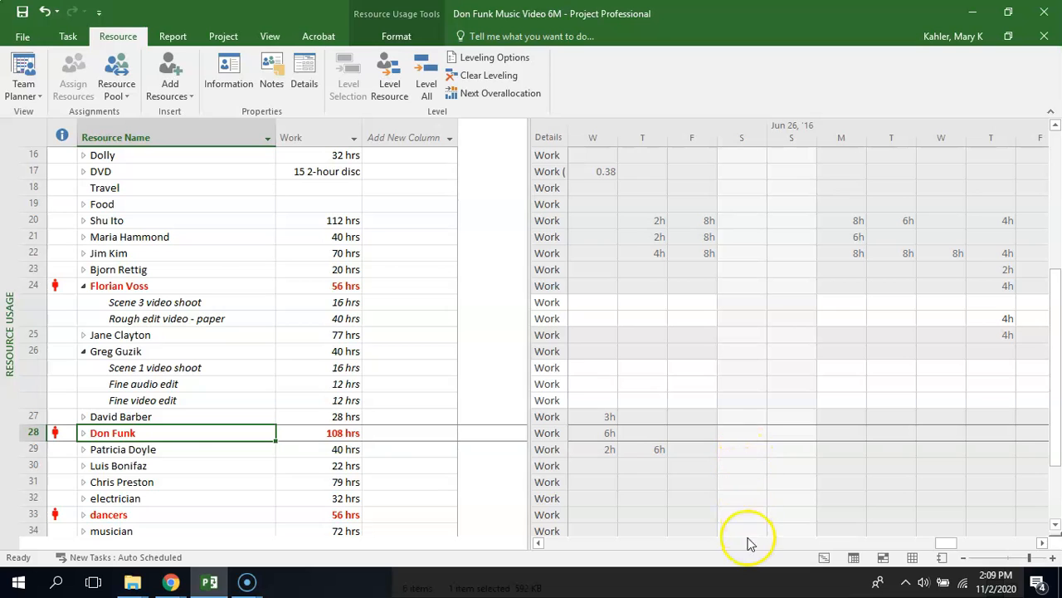
pyautogui.moveTo(946, 542); pyautogui.dragTo(912, 542)
pyautogui.click(796, 433)
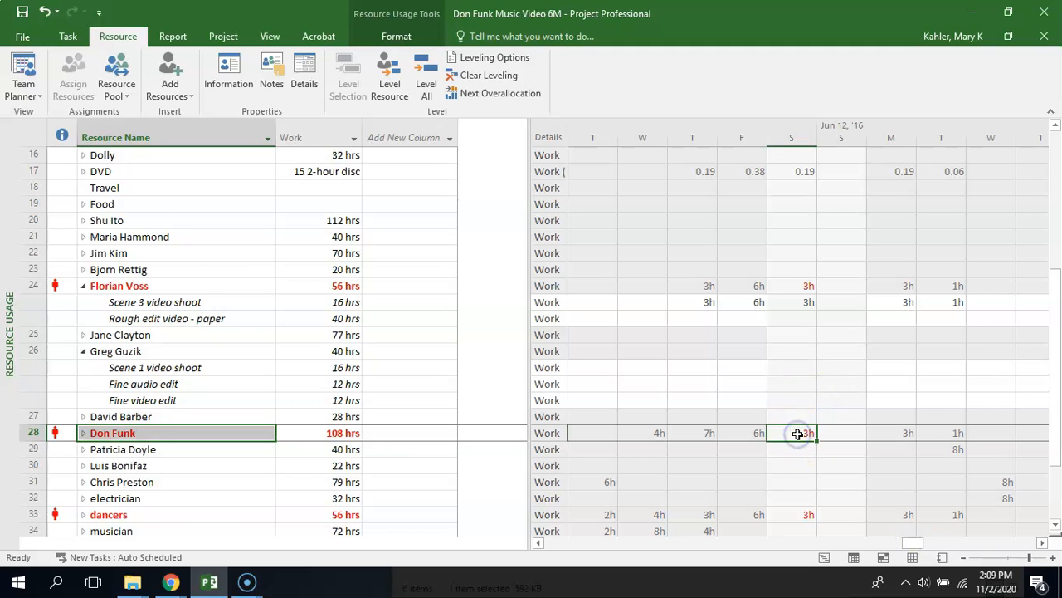
pyautogui.press('Down')
pyautogui.press('Down')
pyautogui.press('Down')
pyautogui.press('Down')
pyautogui.press('Down')
pyautogui.press('Down')
pyautogui.press('Down')
pyautogui.press('Down')
pyautogui.press('Down')
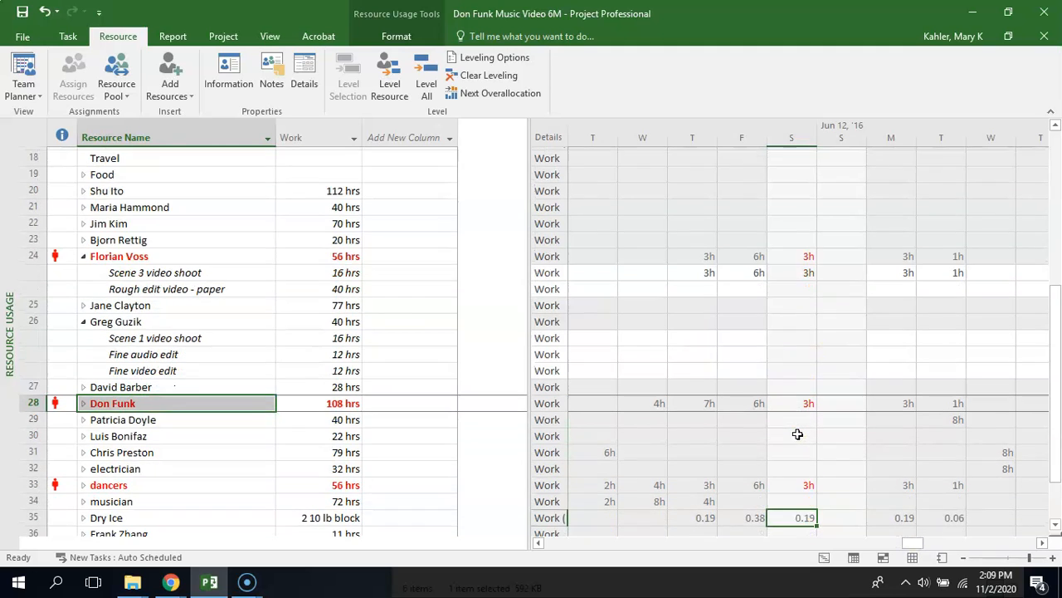
pyautogui.press('Down')
pyautogui.press('Down')
pyautogui.press('Down')
pyautogui.press('Up')
pyautogui.press('Up')
pyautogui.press('Up')
pyautogui.press('Up')
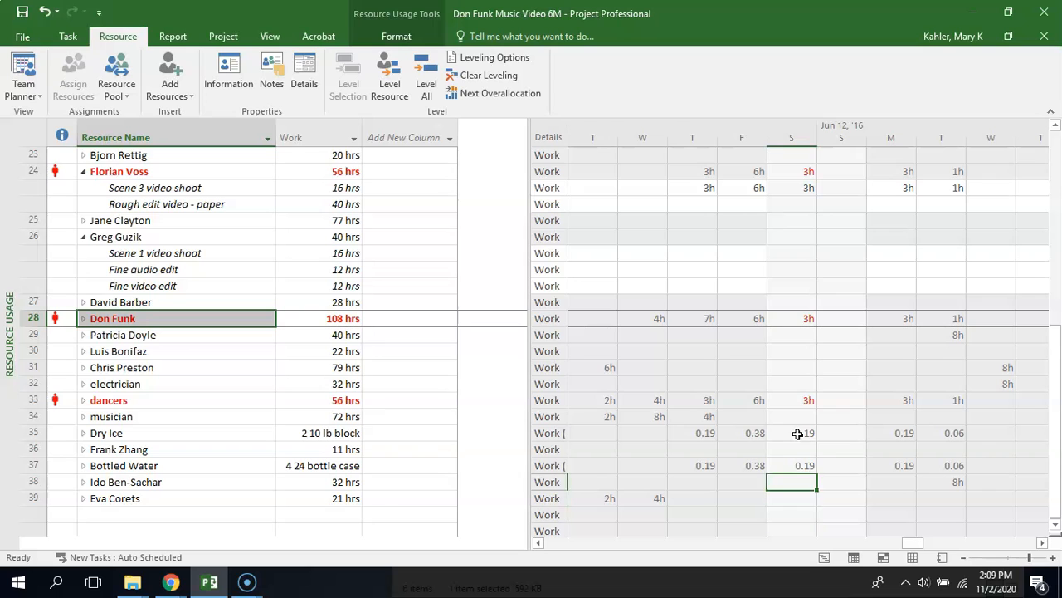
# Expand the row 28 resource, review its assignments and their work hours, and collapse the assignment list again
pyautogui.click(83, 319)
pyautogui.click(168, 316)
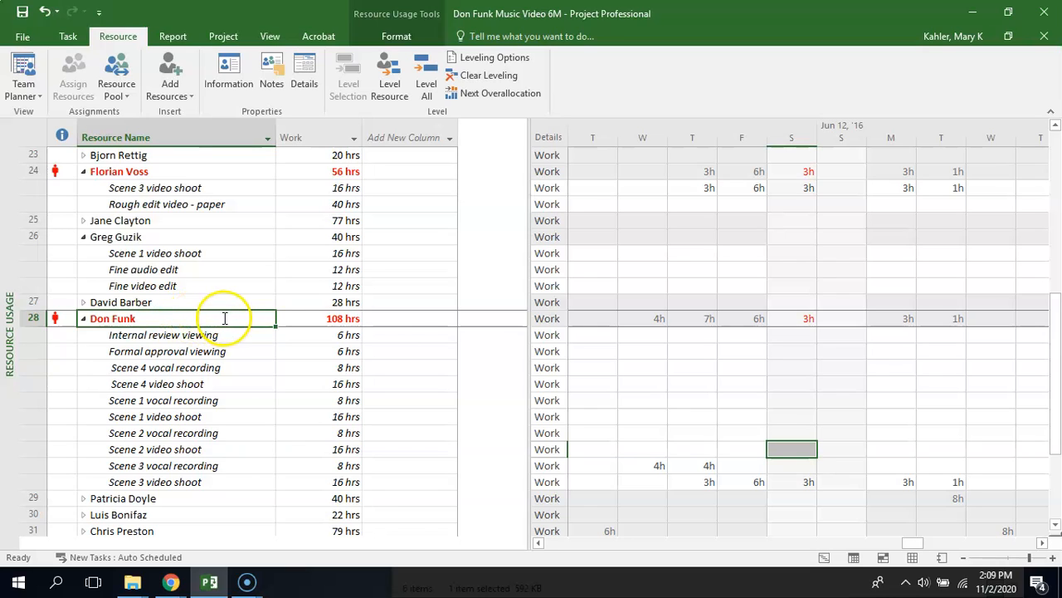
pyautogui.click(304, 317)
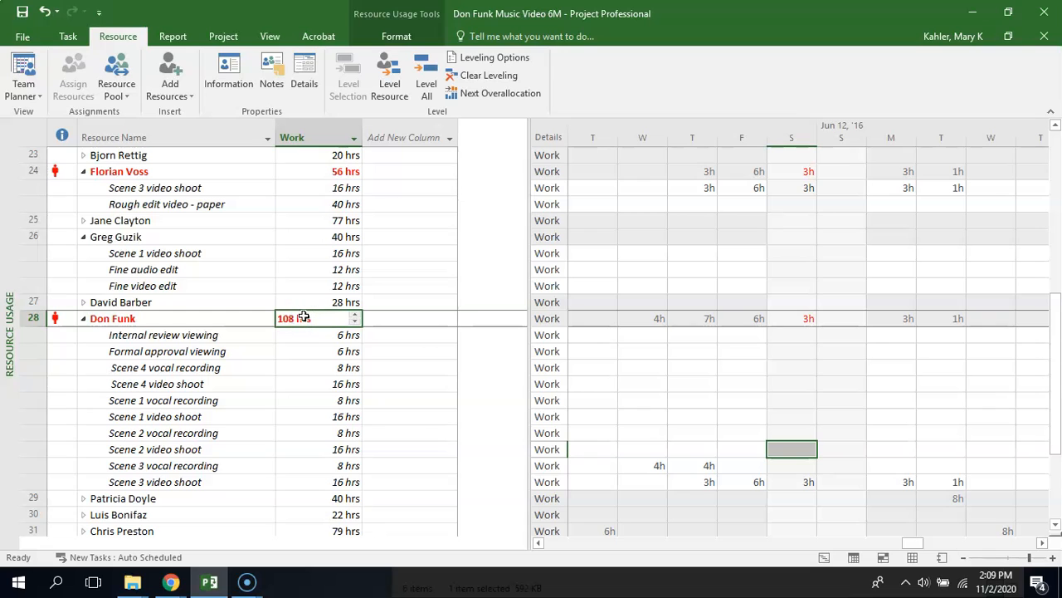
pyautogui.click(230, 349)
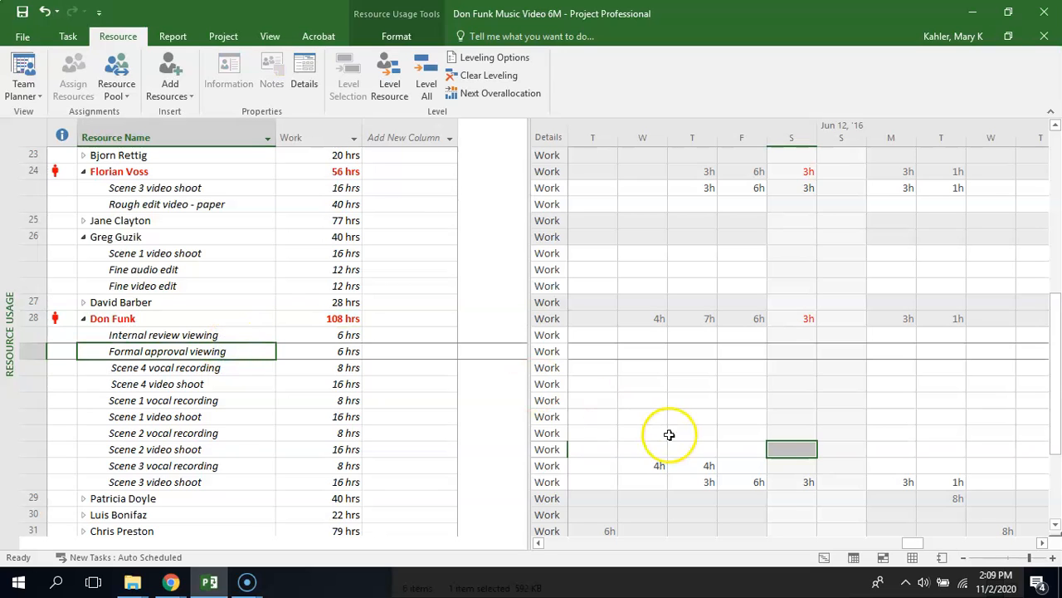
pyautogui.moveTo(910, 544); pyautogui.dragTo(809, 564)
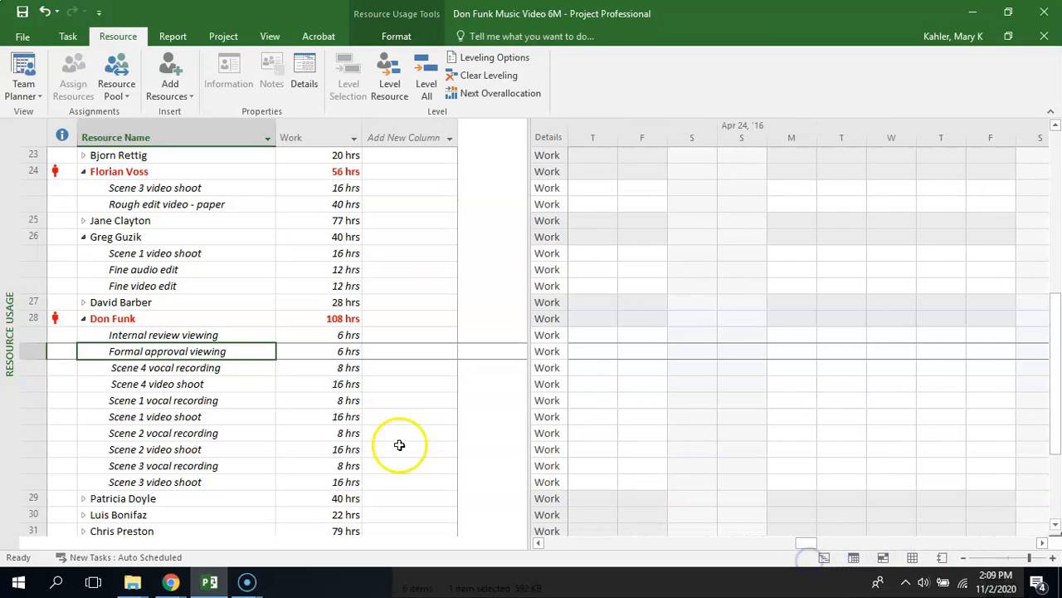
pyautogui.click(197, 318)
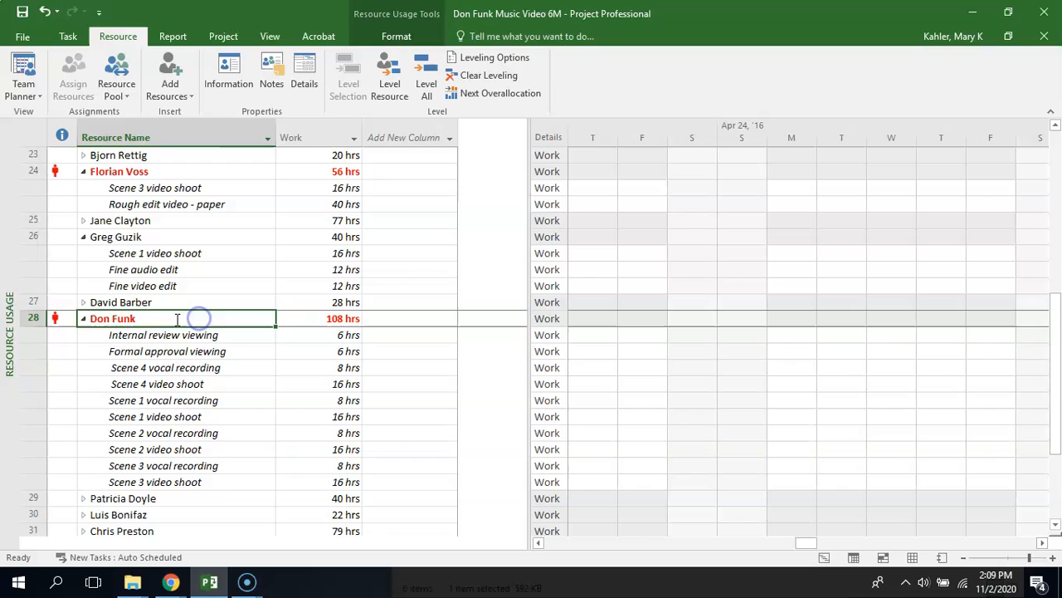
pyautogui.click(83, 318)
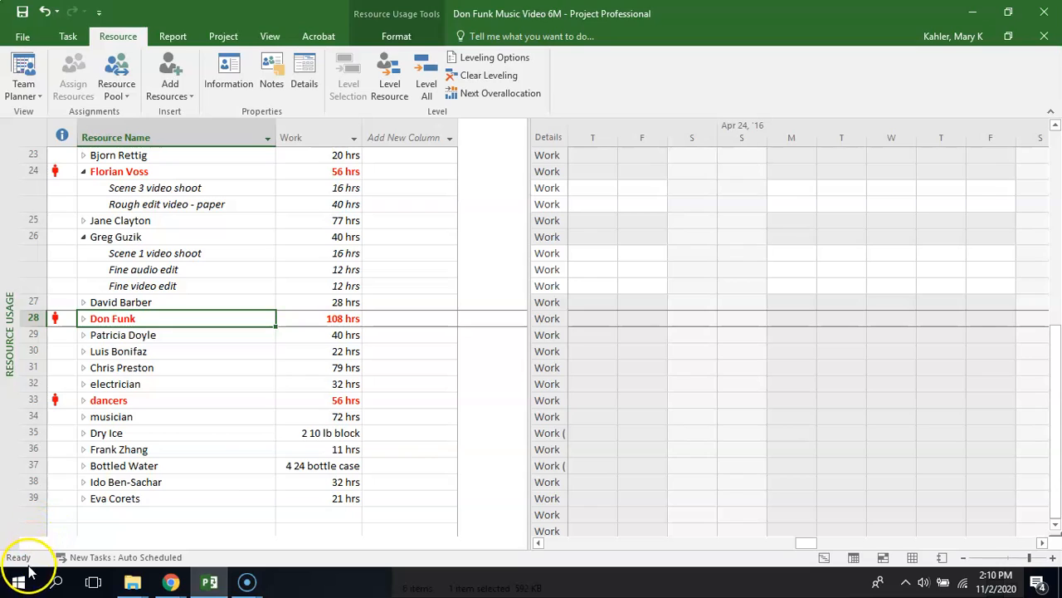
# Switch the Don Funk Music Video 6M project from Resource Usage to the Resource Sheet view
pyautogui.click(29, 566)
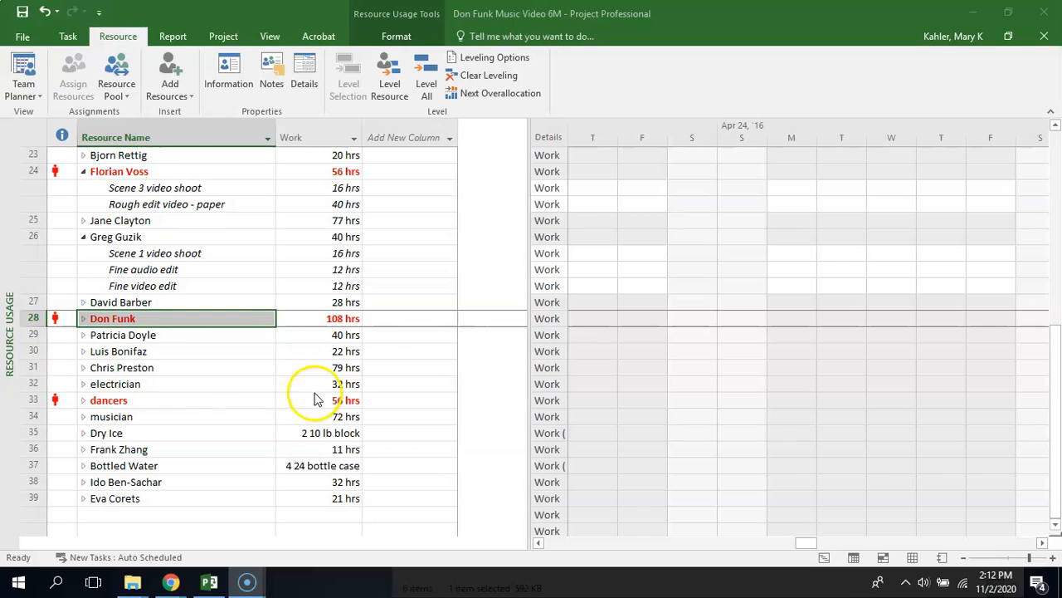
pyautogui.click(32, 84)
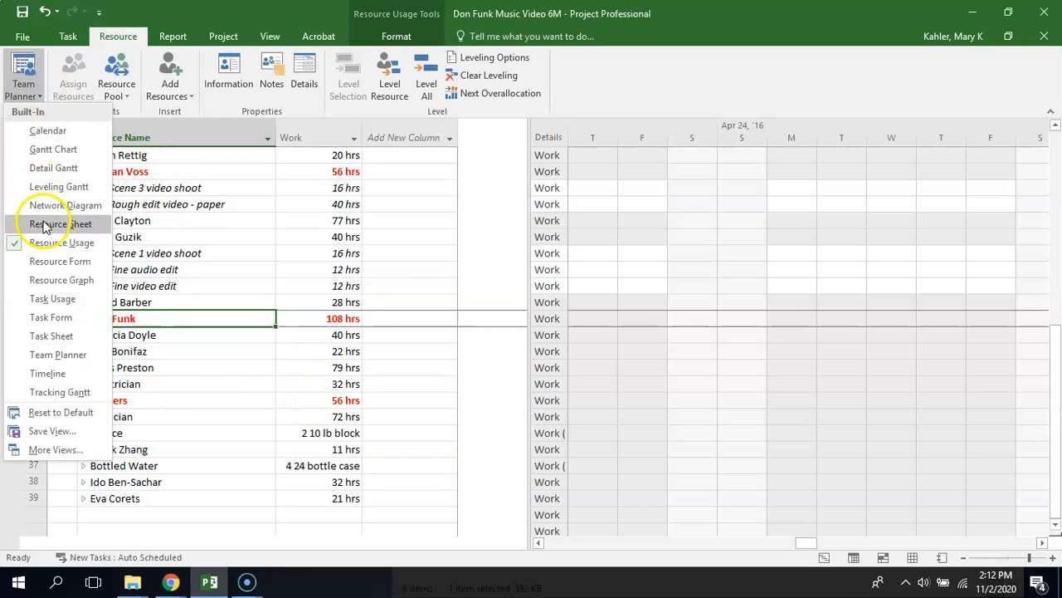
pyautogui.click(40, 222)
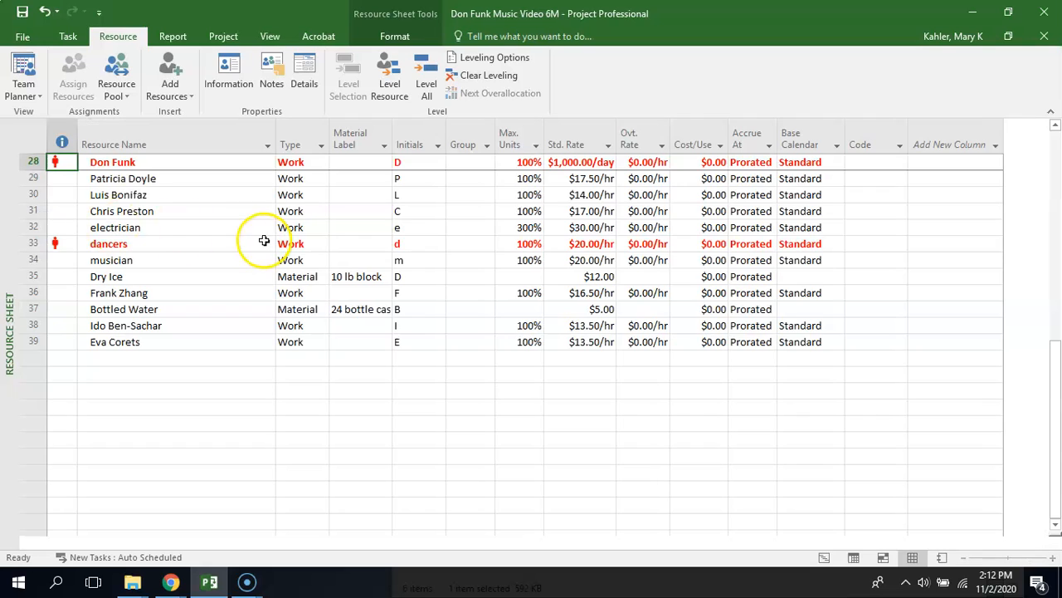
# Open the electrician's Resource Information, review the availability dates and units, and close it without changes
pyautogui.click(157, 228)
pyautogui.doubleClick(54, 225)
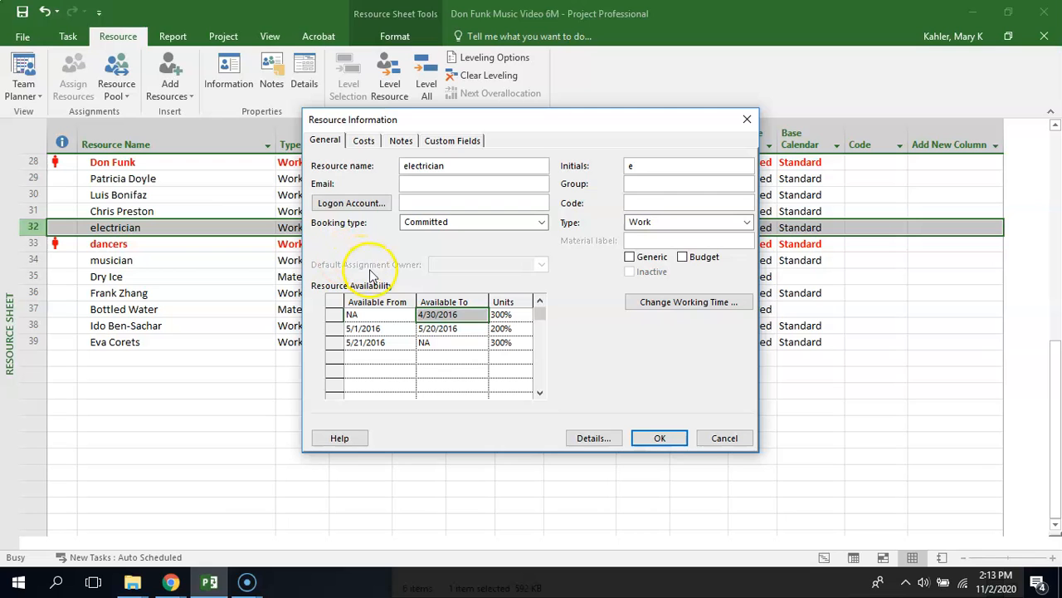
pyautogui.moveTo(568, 120); pyautogui.dragTo(438, 252)
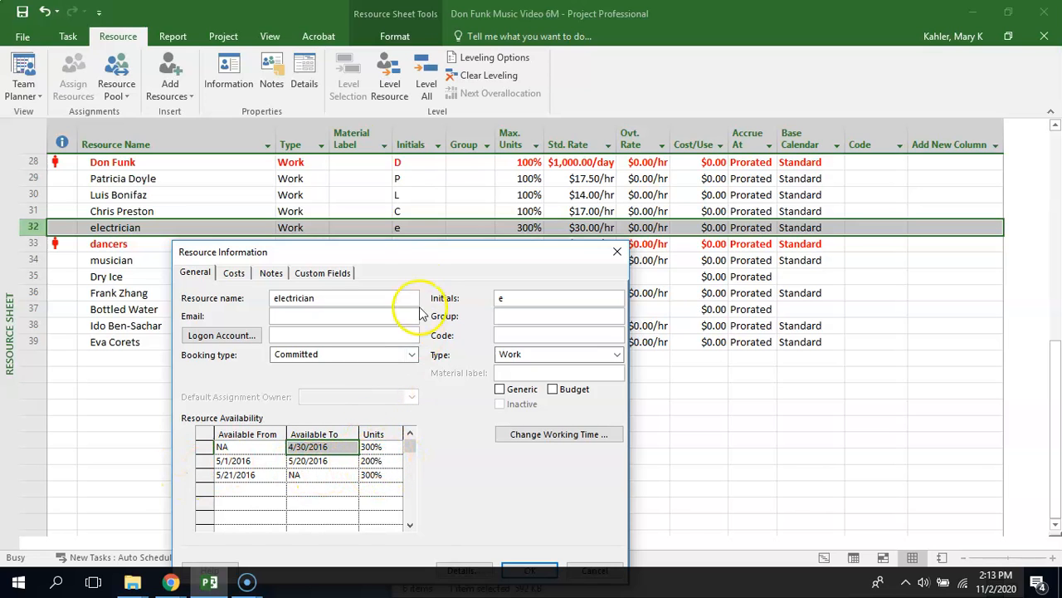
pyautogui.moveTo(421, 253); pyautogui.dragTo(425, 183)
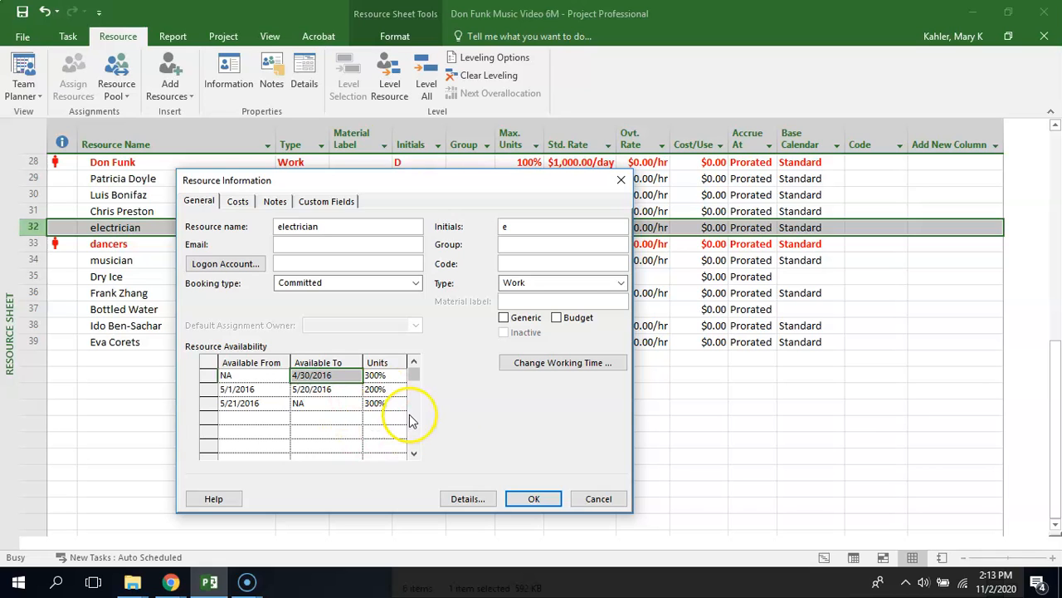
pyautogui.click(591, 498)
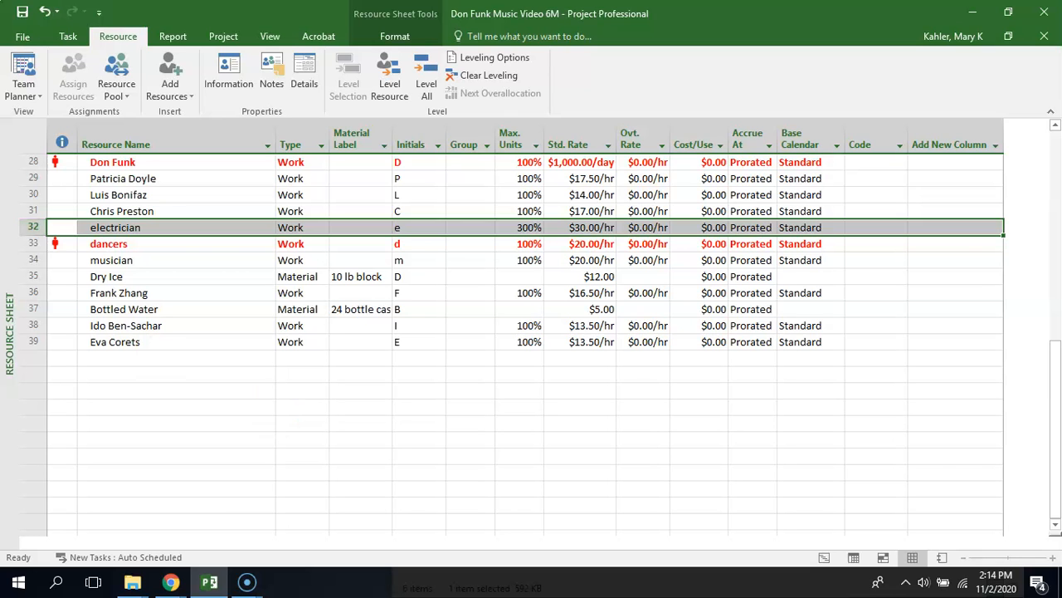
# Switch to the LP 10 course page in Chrome, look through its Student Files folder, and return to LP 10
pyautogui.click(170, 581)
pyautogui.moveTo(187, 62); pyautogui.dragTo(176, 4)
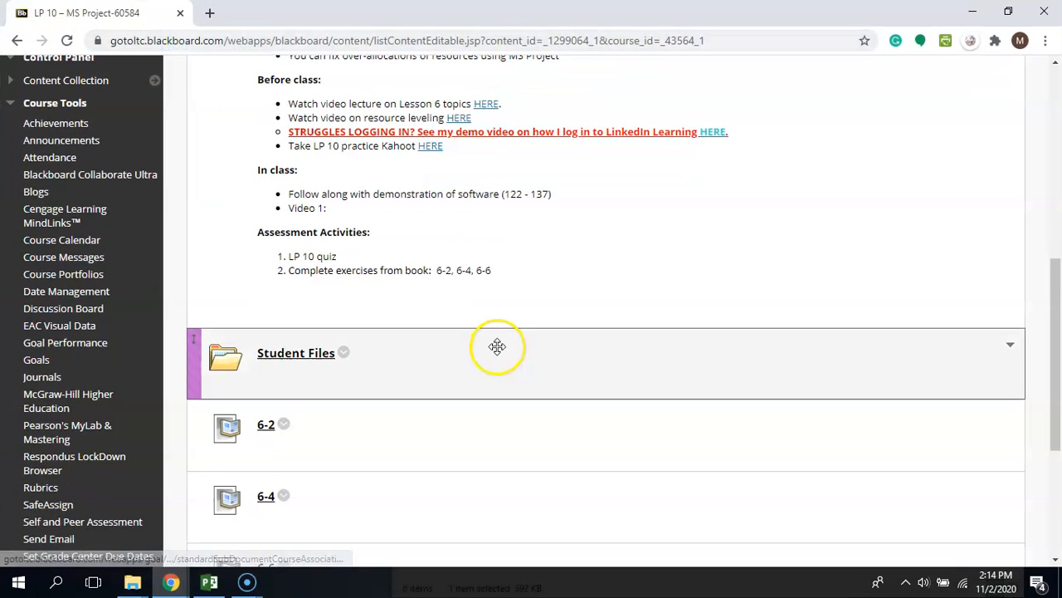
pyautogui.click(300, 352)
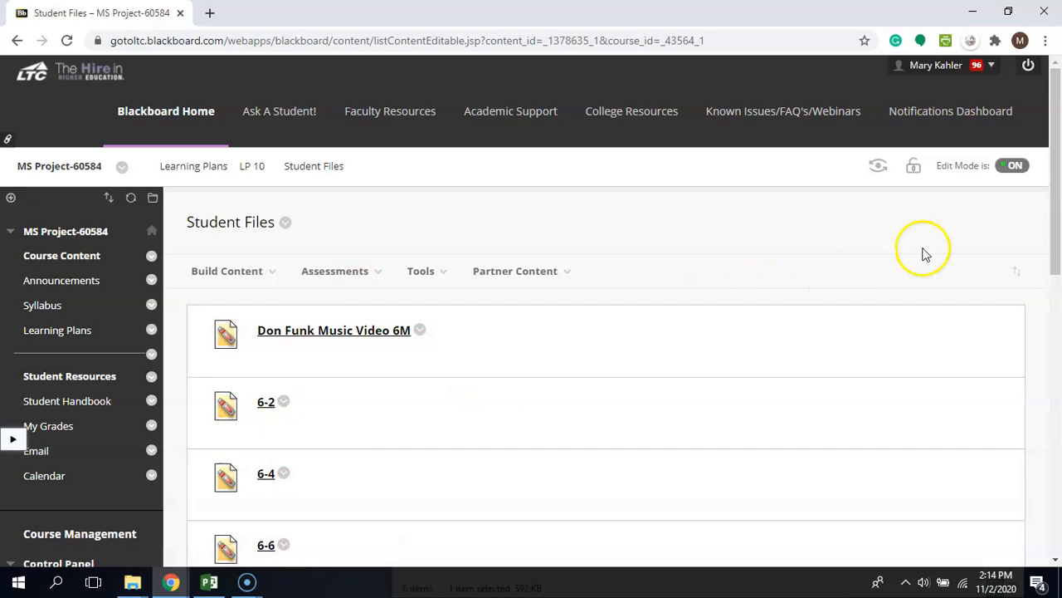
pyautogui.moveTo(1057, 172)
pyautogui.mouseDown()
pyautogui.moveTo(1057, 227)
pyautogui.moveTo(1058, 172)
pyautogui.mouseUp()
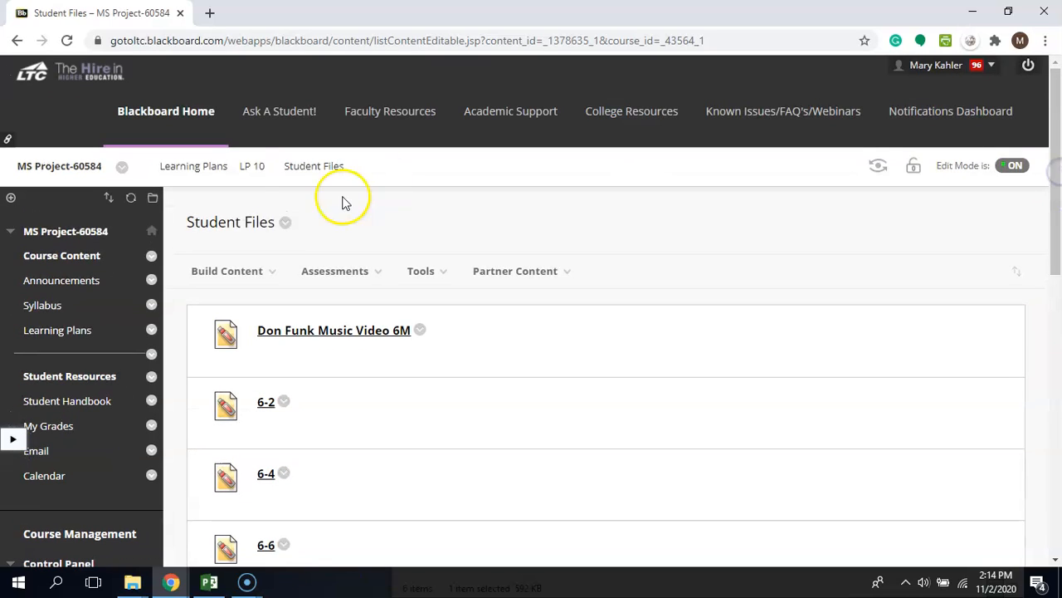
pyautogui.click(253, 172)
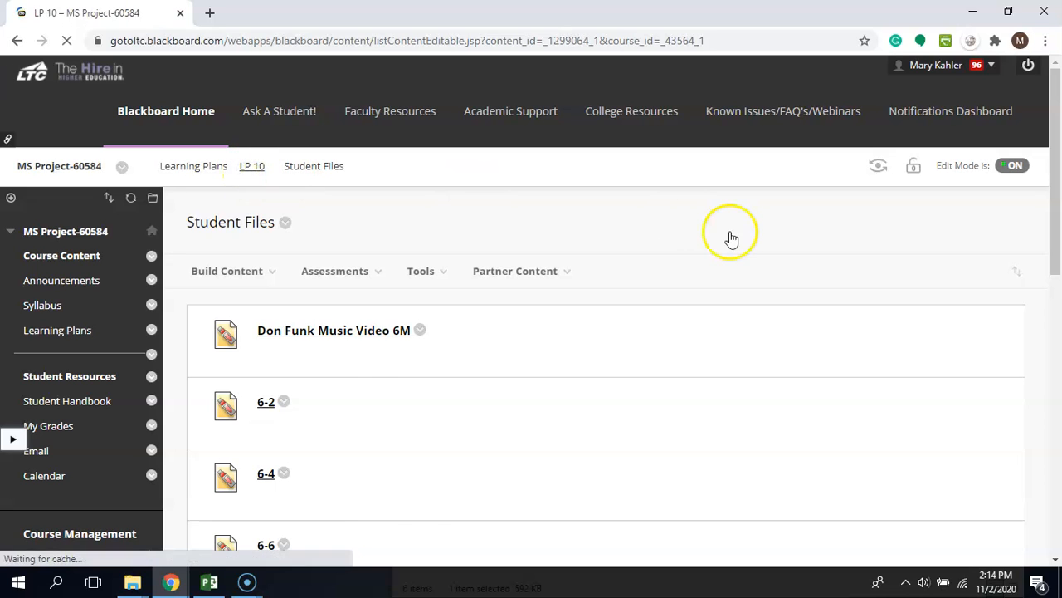
# Download Garage Build Instructions.docx from the Garage Build assignment and open it in Word
pyautogui.moveTo(1055, 218); pyautogui.dragTo(1053, 523)
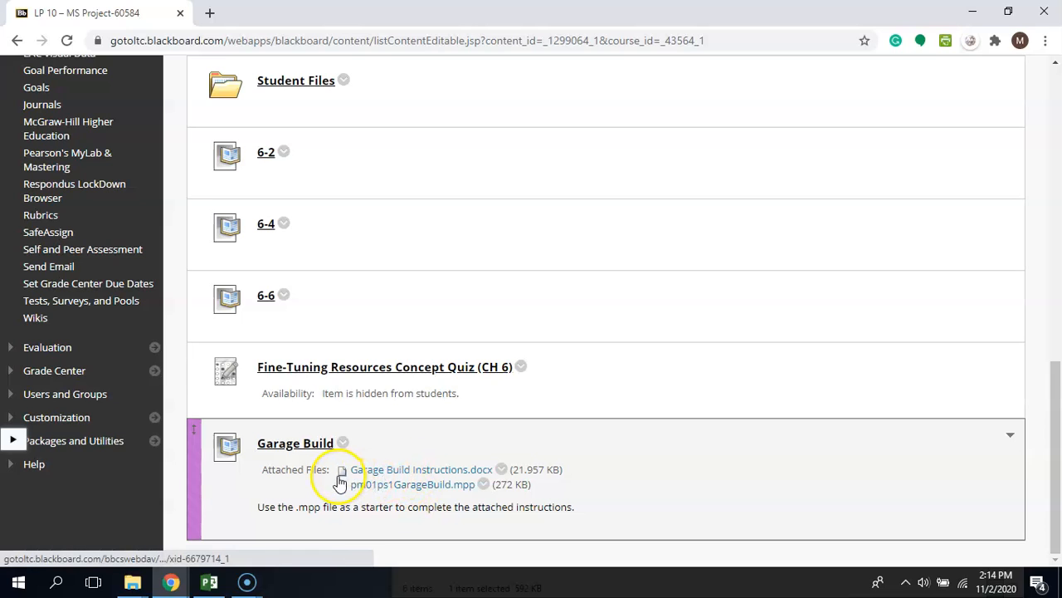
pyautogui.click(367, 475)
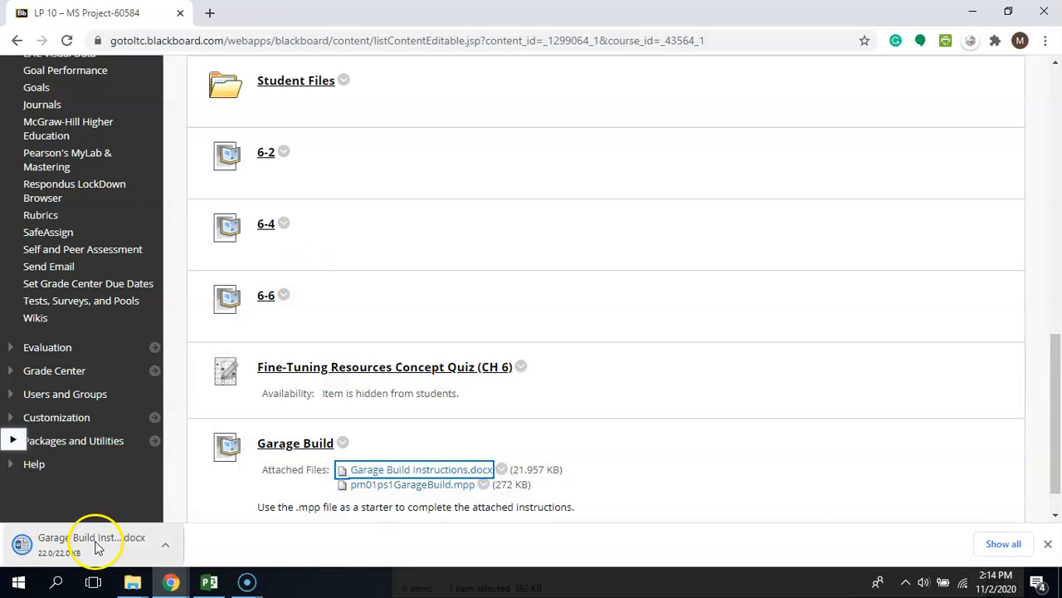
pyautogui.click(96, 541)
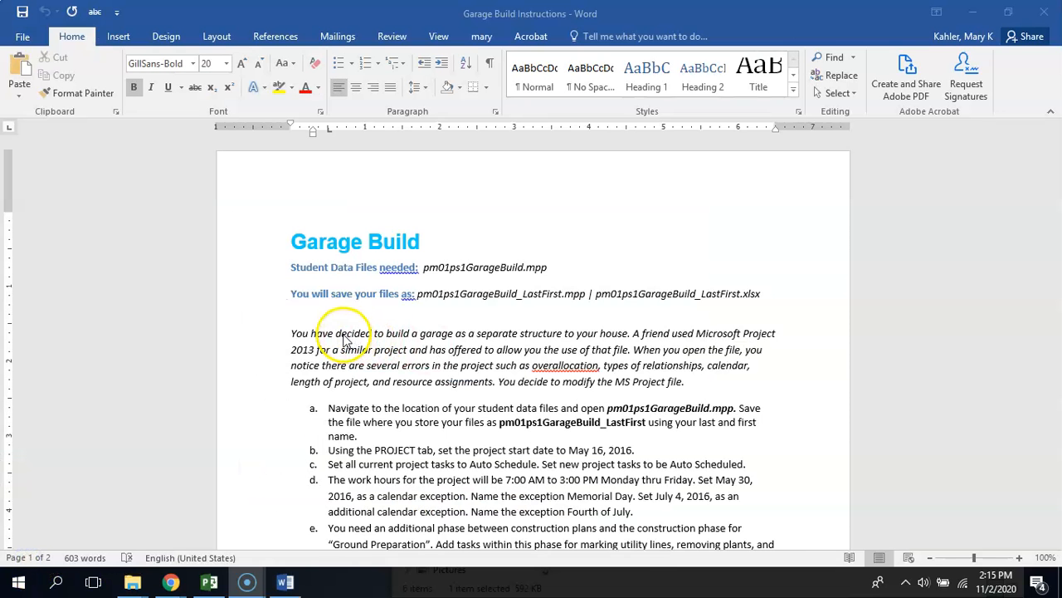
# Read through the Garage Build instructions from the introduction down to item h
pyautogui.press('Down')
pyautogui.press('Down')
pyautogui.press('Down')
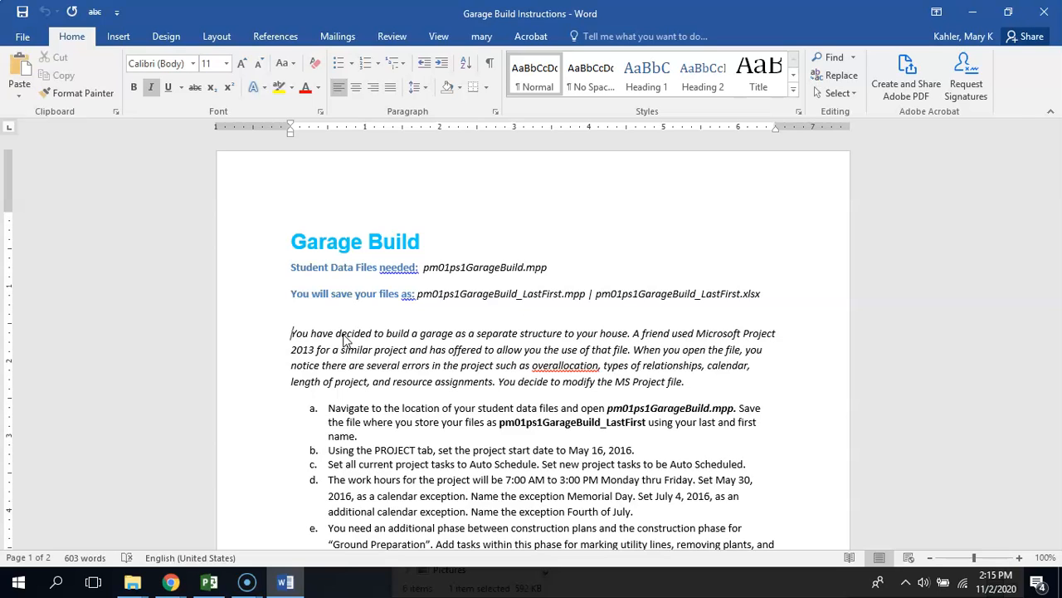
pyautogui.click(427, 363)
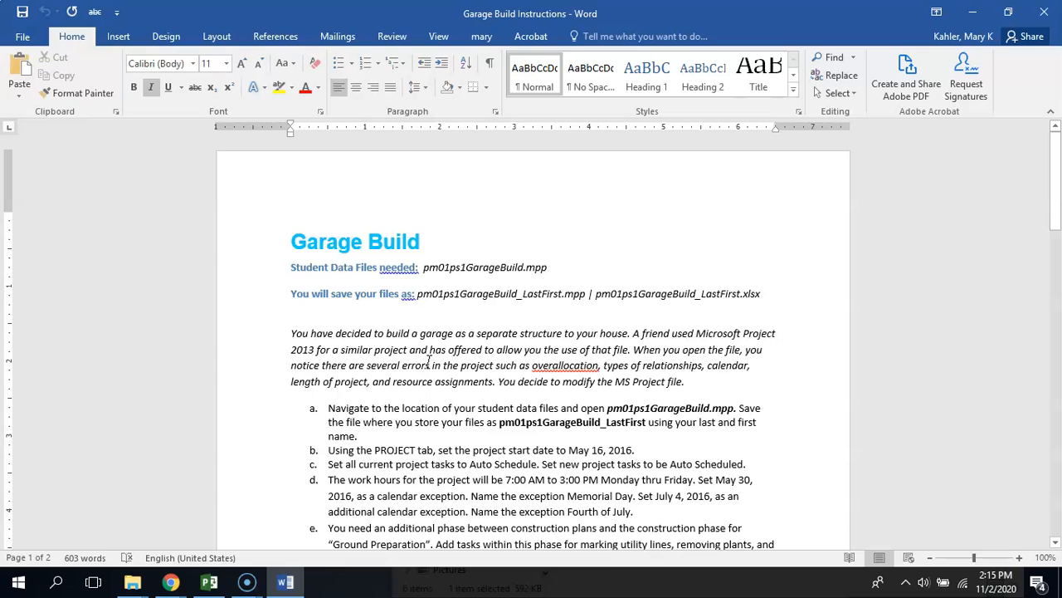
pyautogui.press('Down')
pyautogui.press('Down')
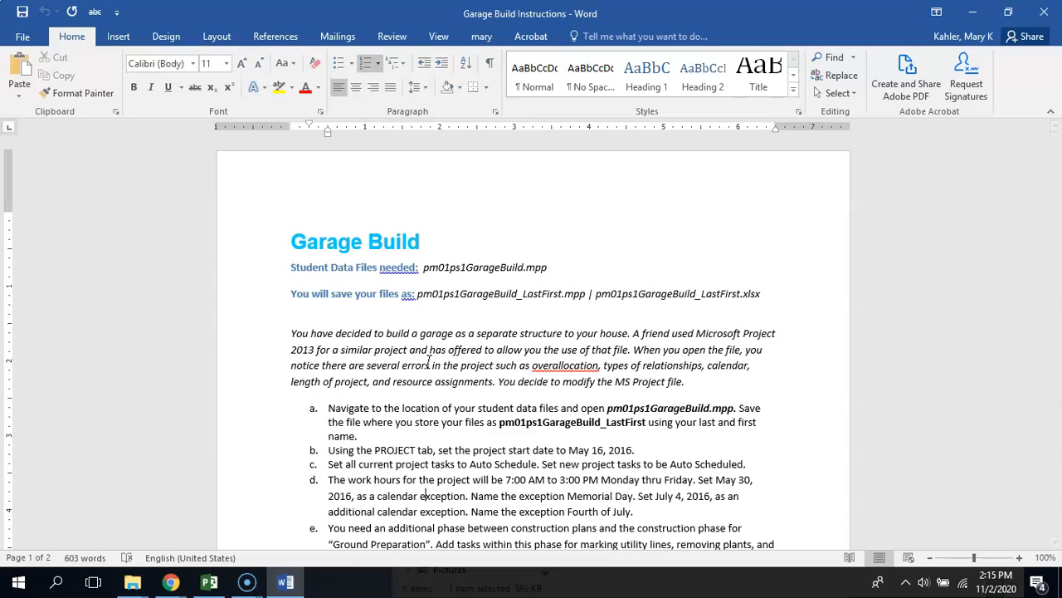
pyautogui.press('Down')
pyautogui.press('Down')
pyautogui.press('Down')
pyautogui.press('Down')
pyautogui.press('Down')
pyautogui.press('Down')
pyautogui.press('Down')
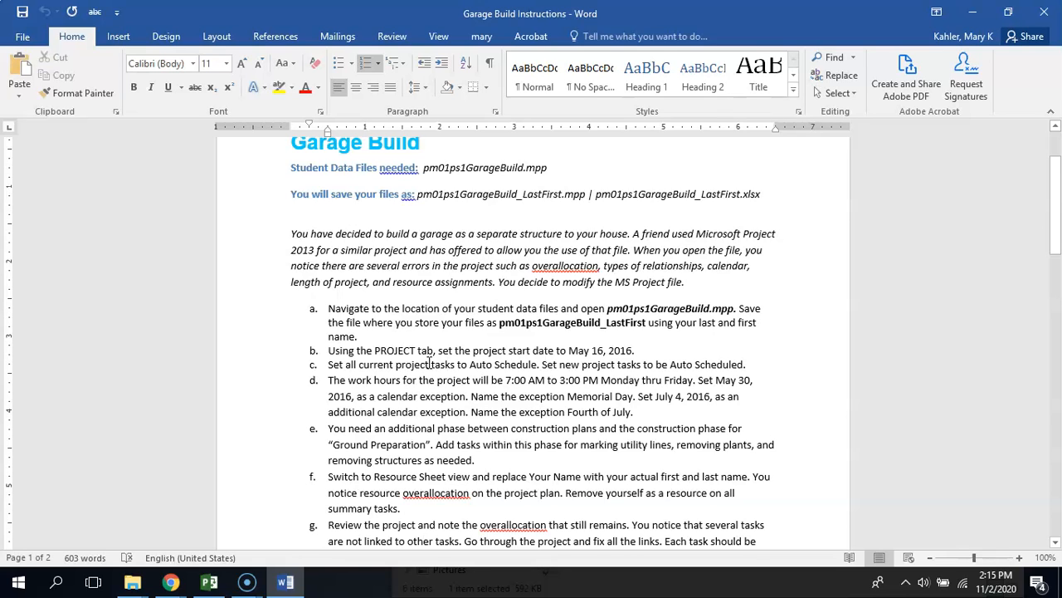
pyautogui.press('Down')
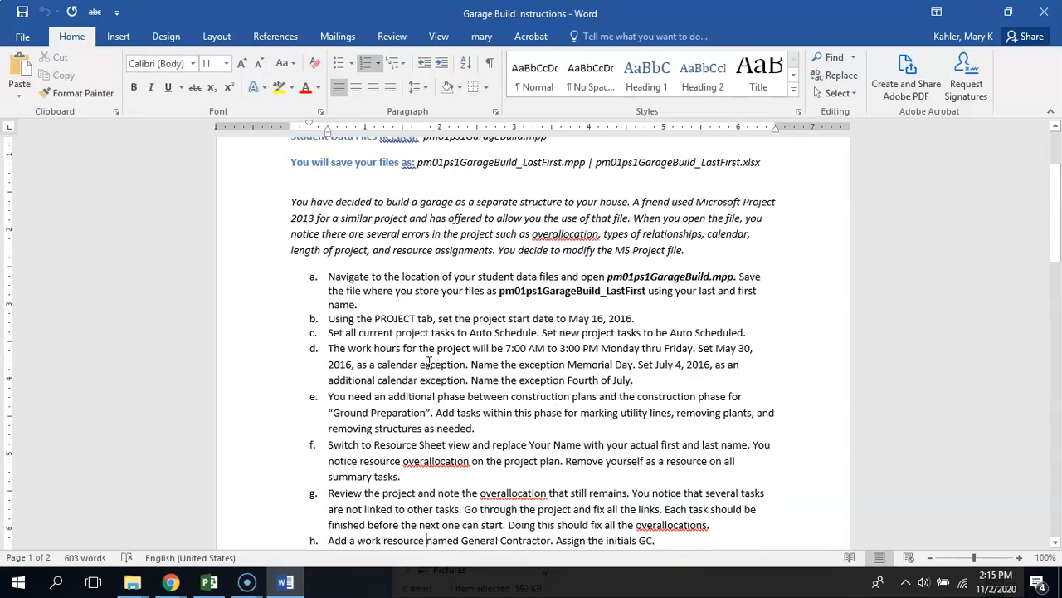
# Go back to the LP 10 page in Chrome, download pm01ps1GarageBuild.mpp from the Garage Build assignment, and open it in Project
pyautogui.moveTo(170, 582)
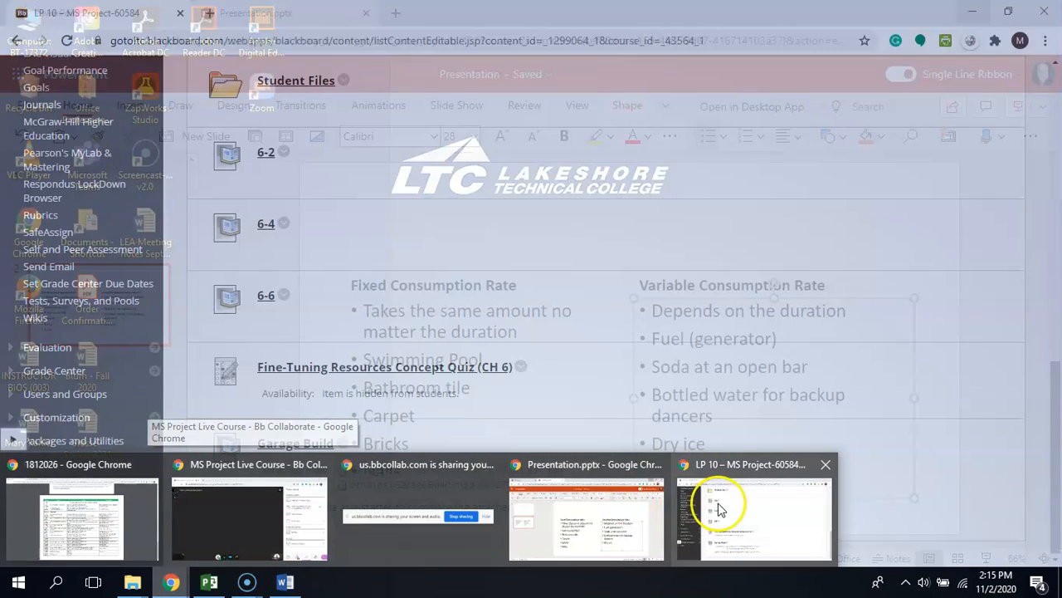
pyautogui.click(723, 507)
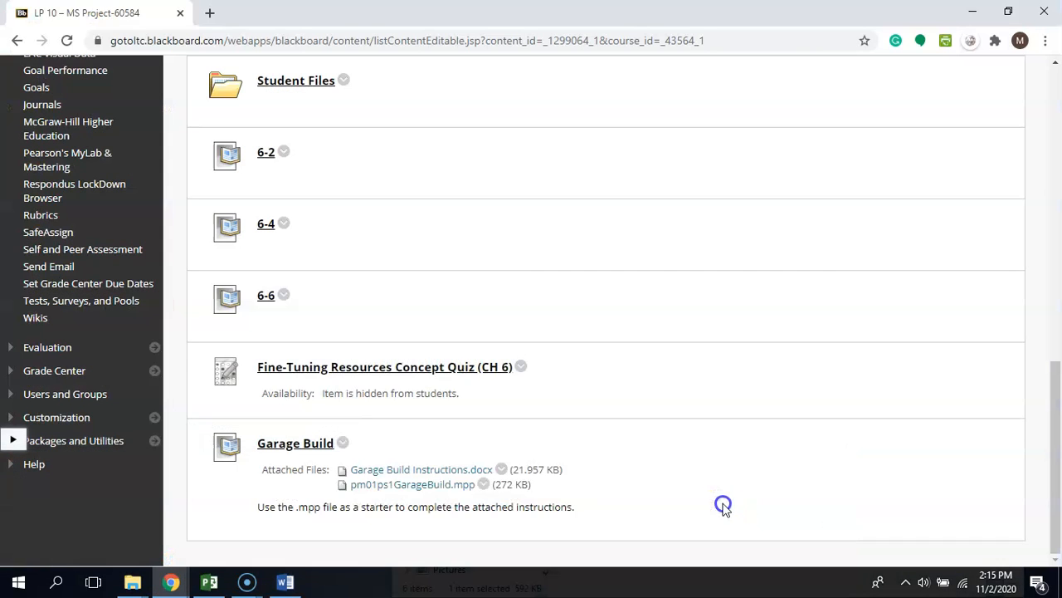
pyautogui.click(407, 484)
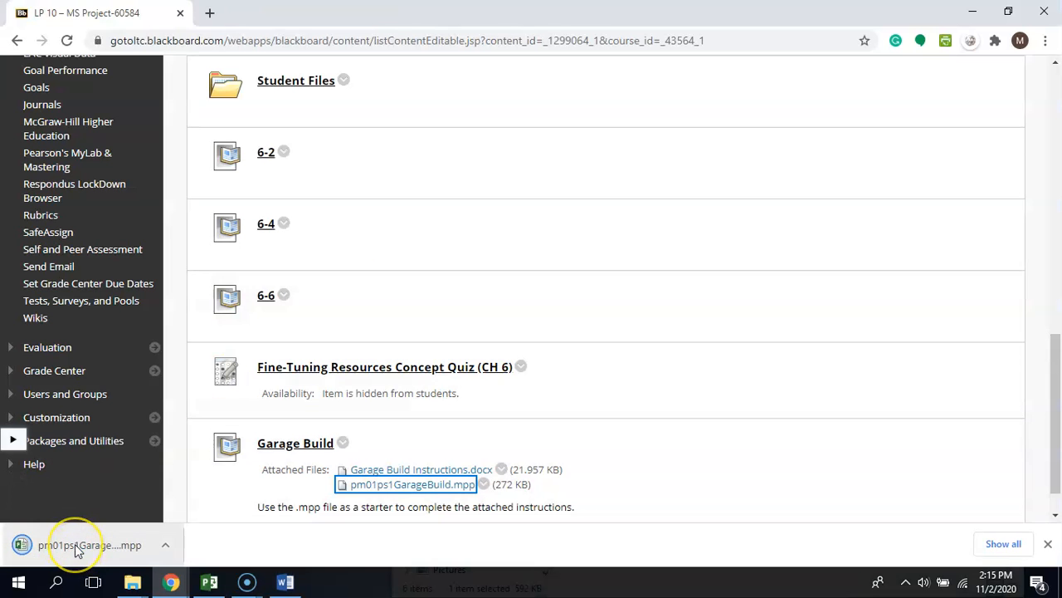
pyautogui.click(75, 546)
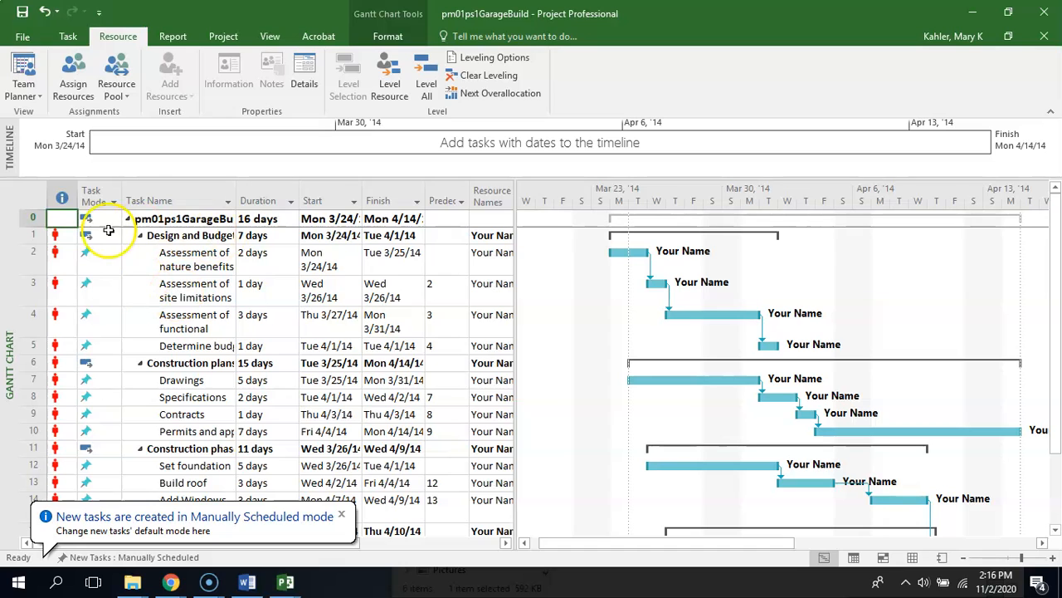
# Widen the Task Name column, enlarge the table area to show Resource Names, and fit the Start column to its contents
pyautogui.moveTo(237, 193); pyautogui.dragTo(307, 192)
pyautogui.moveTo(515, 199); pyautogui.dragTo(726, 216)
pyautogui.doubleClick(431, 194)
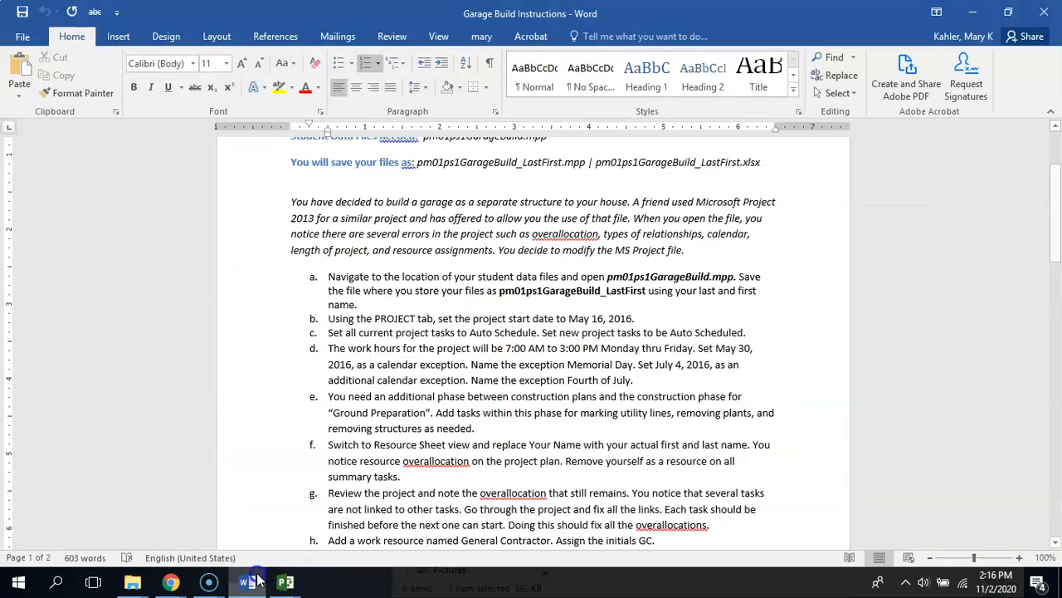
# Switch to the Garage Build Instructions in Word and review items b to e on start date, scheduling, calendar and the additional phase
pyautogui.click(246, 581)
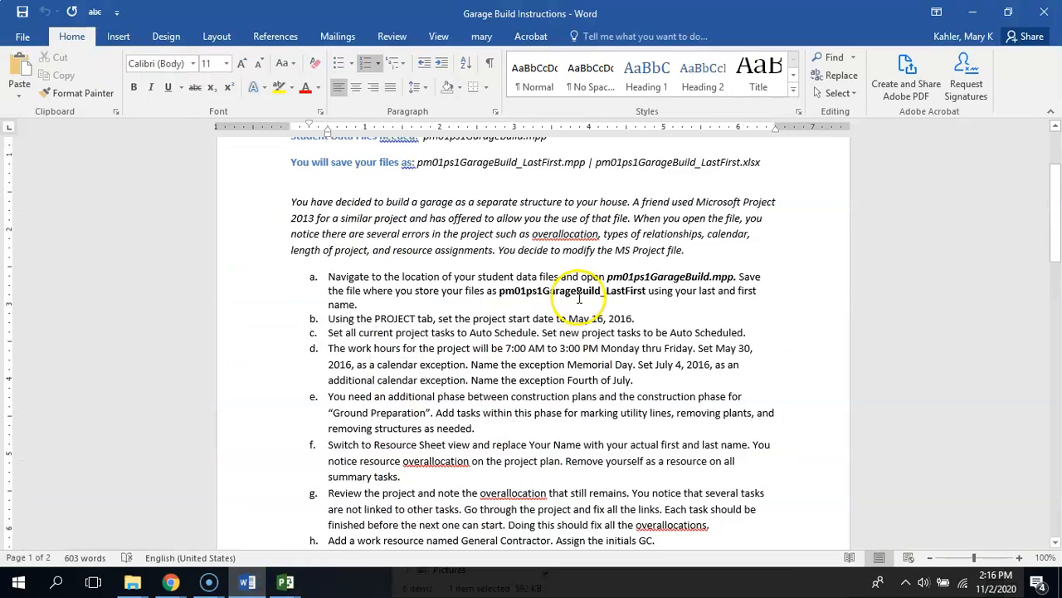
pyautogui.moveTo(440, 319); pyautogui.dragTo(663, 313)
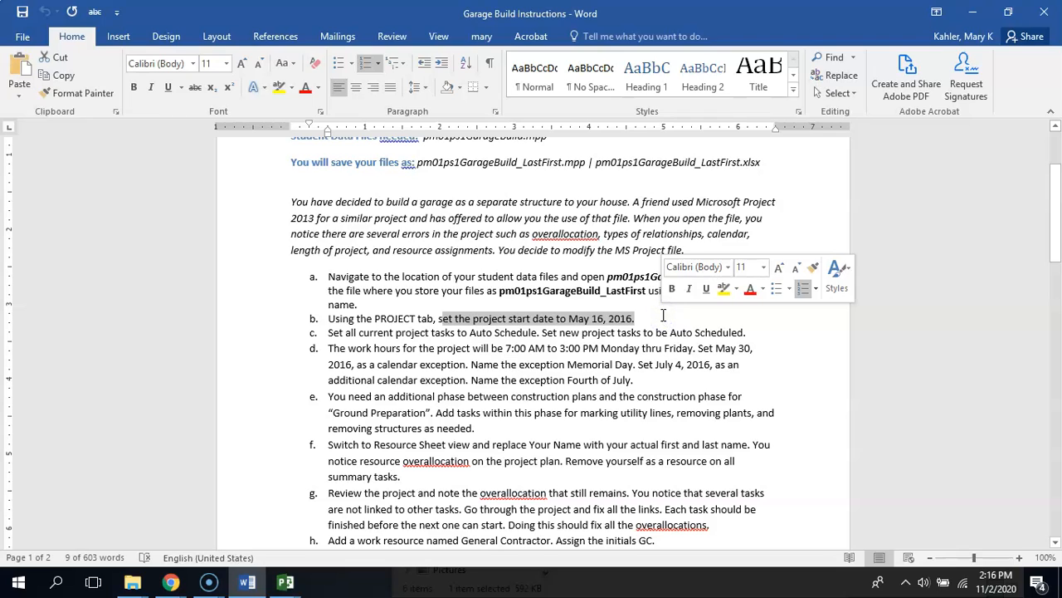
pyautogui.moveTo(359, 333); pyautogui.dragTo(632, 333)
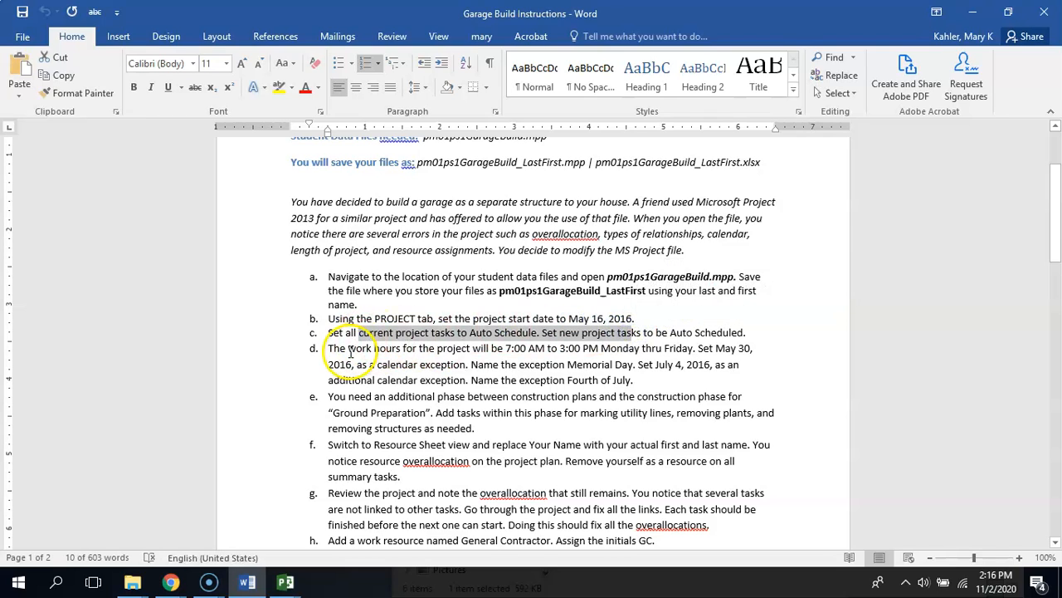
pyautogui.moveTo(378, 349); pyautogui.dragTo(655, 374)
pyautogui.moveTo(657, 380); pyautogui.dragTo(657, 380)
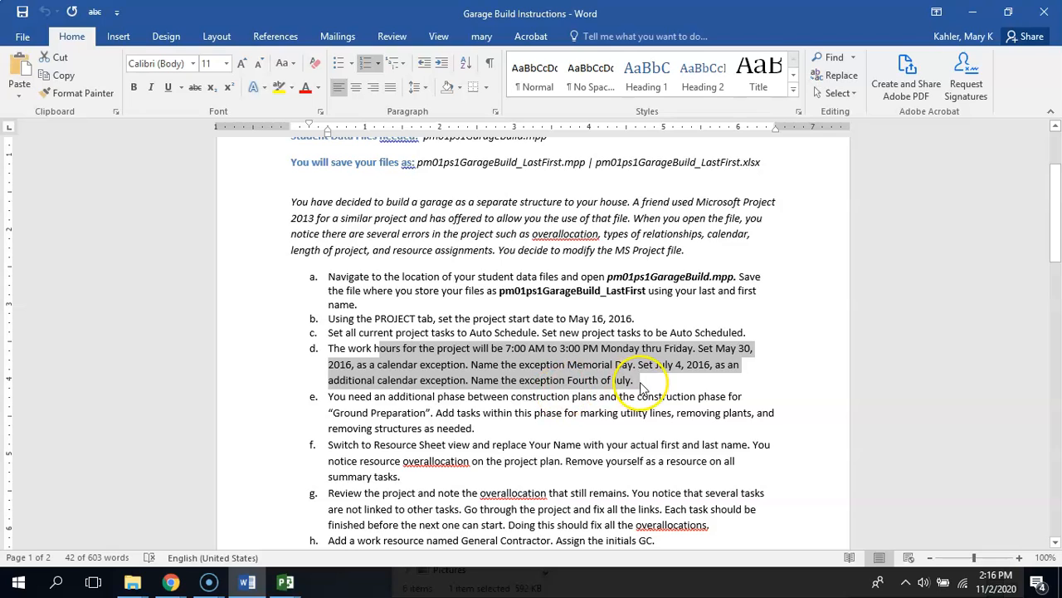
pyautogui.click(497, 429)
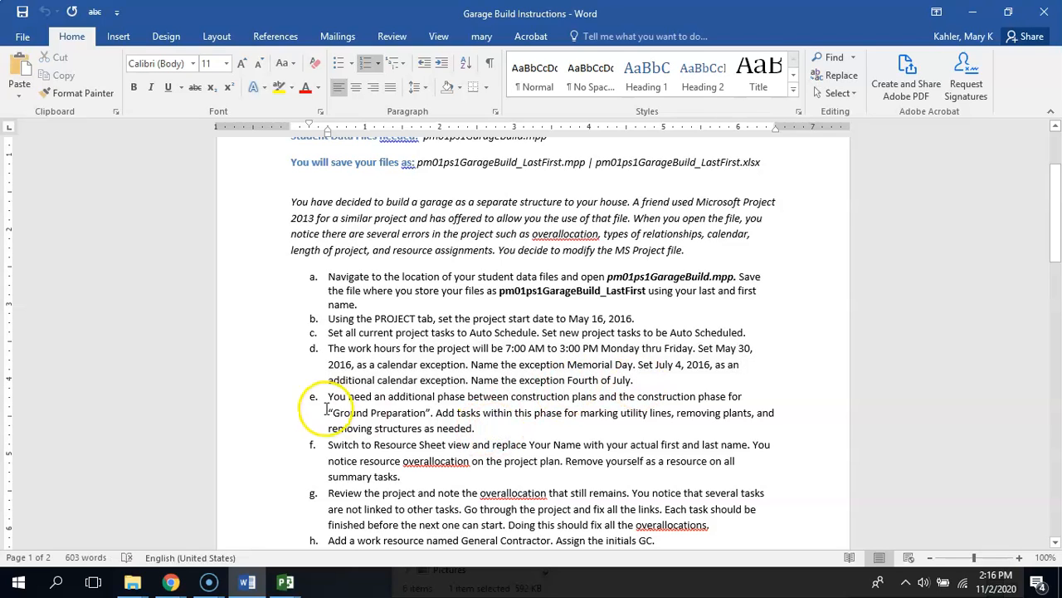
pyautogui.moveTo(324, 398); pyautogui.dragTo(523, 426)
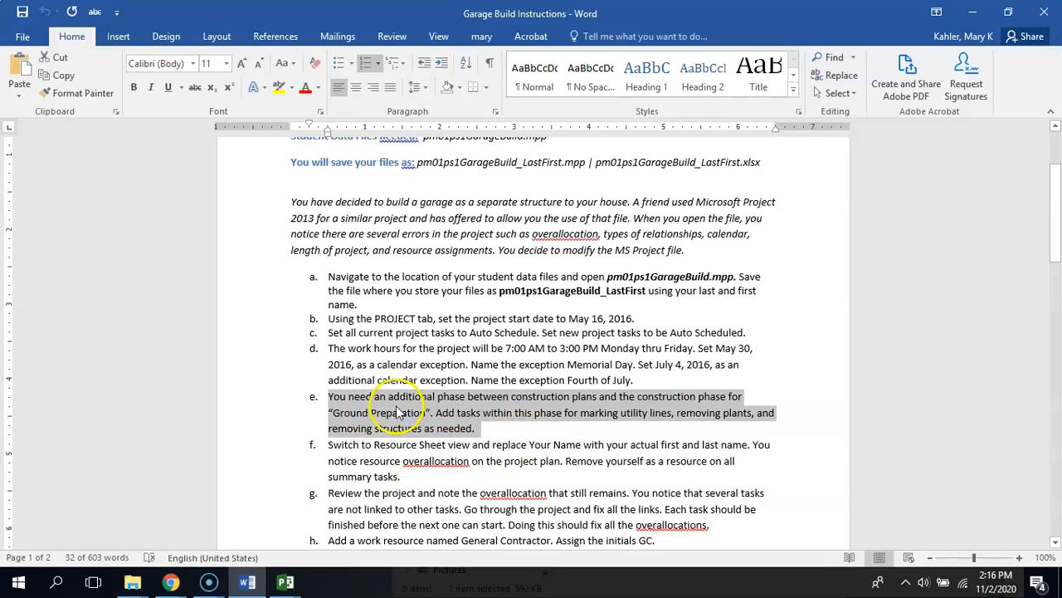
# Switch to the pm01ps1GarageBuild project and examine the Construction plans phase and the tasks in the Construction phase
pyautogui.moveTo(286, 581)
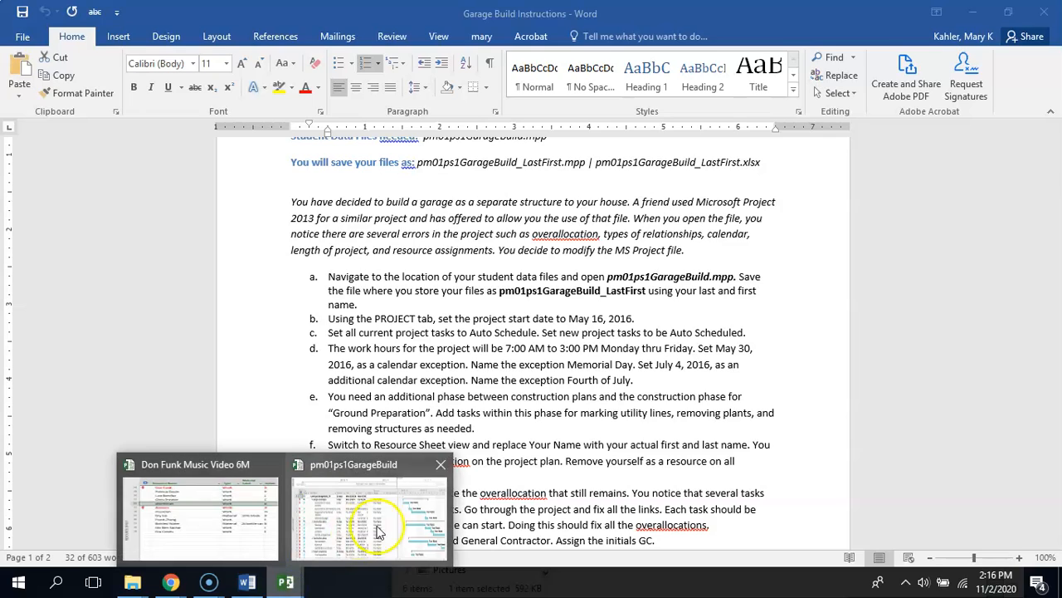
pyautogui.click(381, 529)
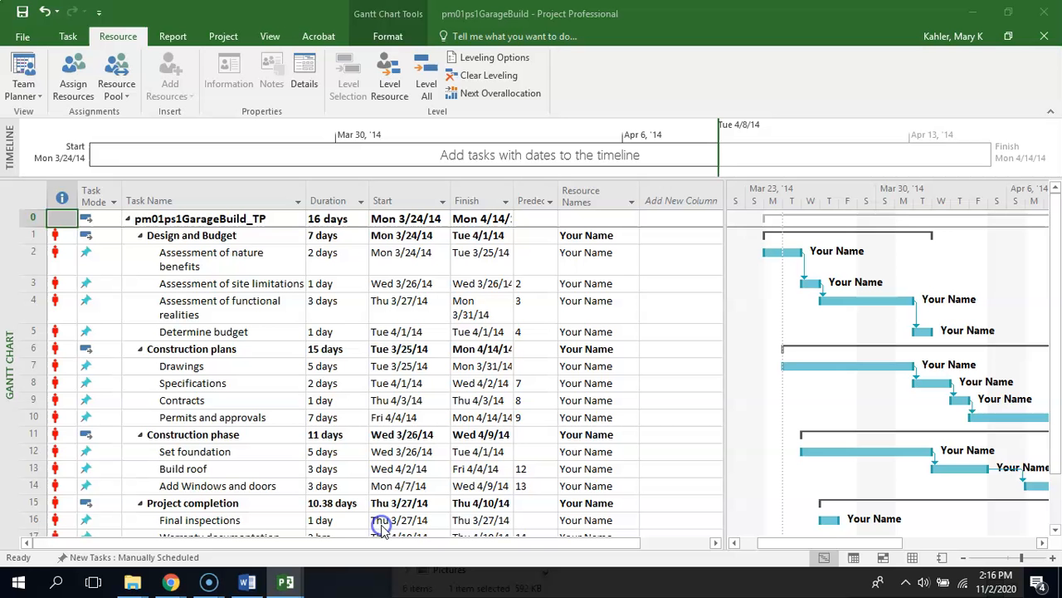
pyautogui.click(181, 347)
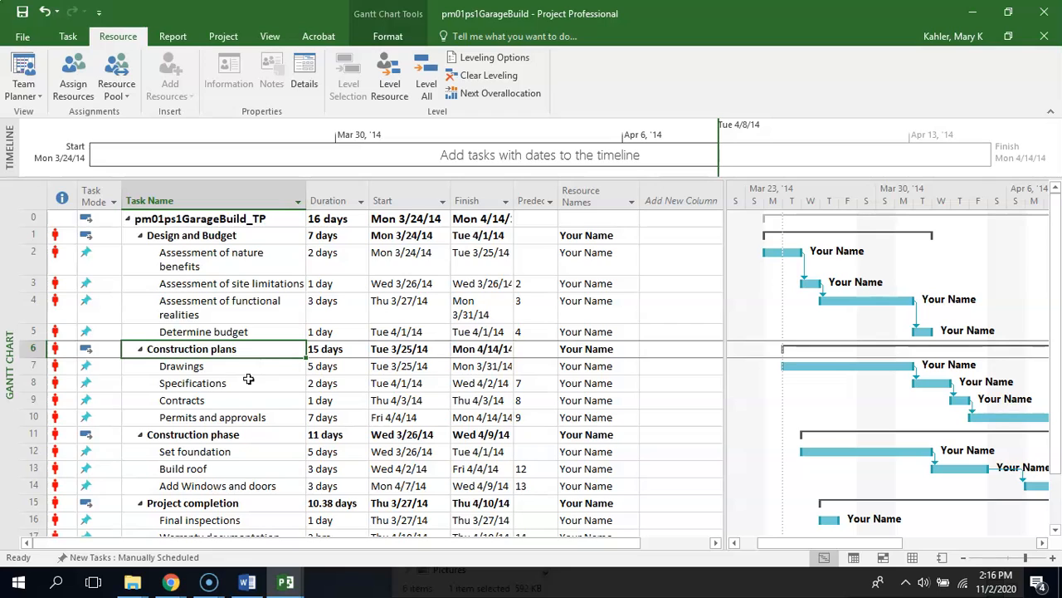
pyautogui.click(164, 451)
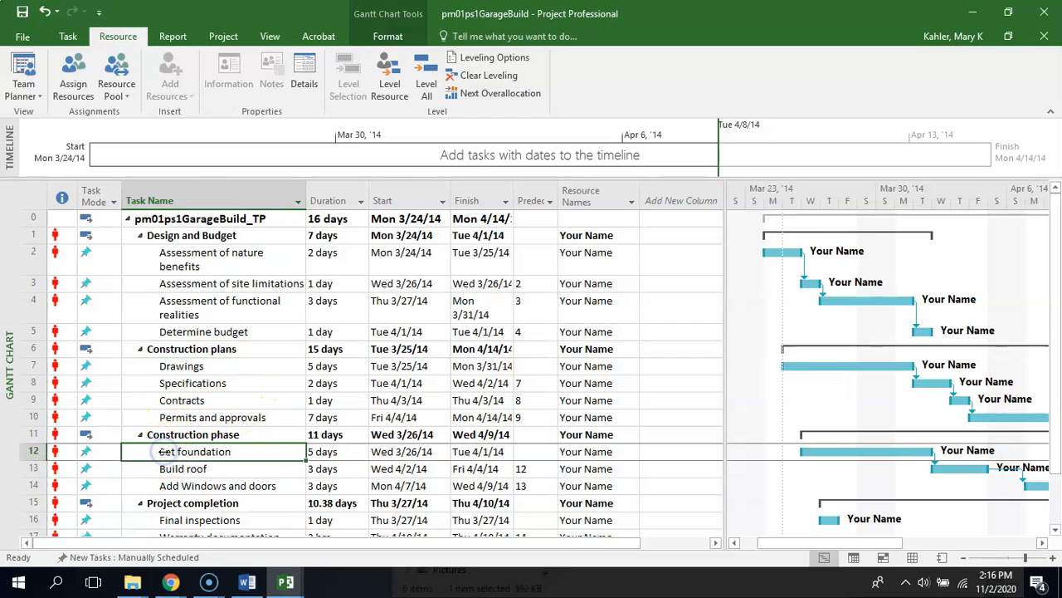
pyautogui.click(156, 469)
pyautogui.click(152, 487)
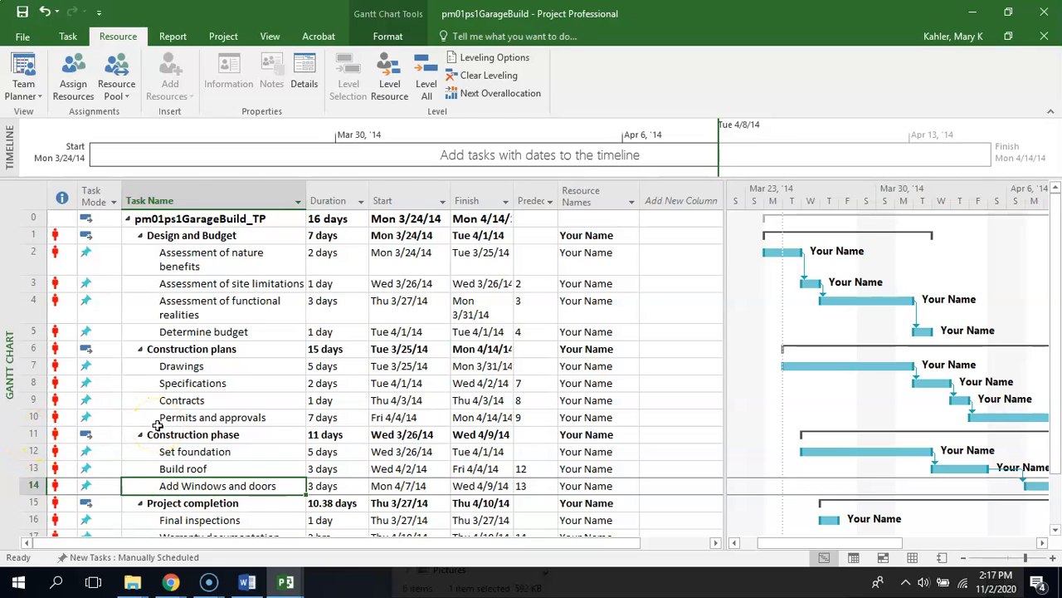
# Switch to the Garage Build Instructions in Word and review item e on the Ground Preparation phase, its tasks and its placement
pyautogui.click(247, 581)
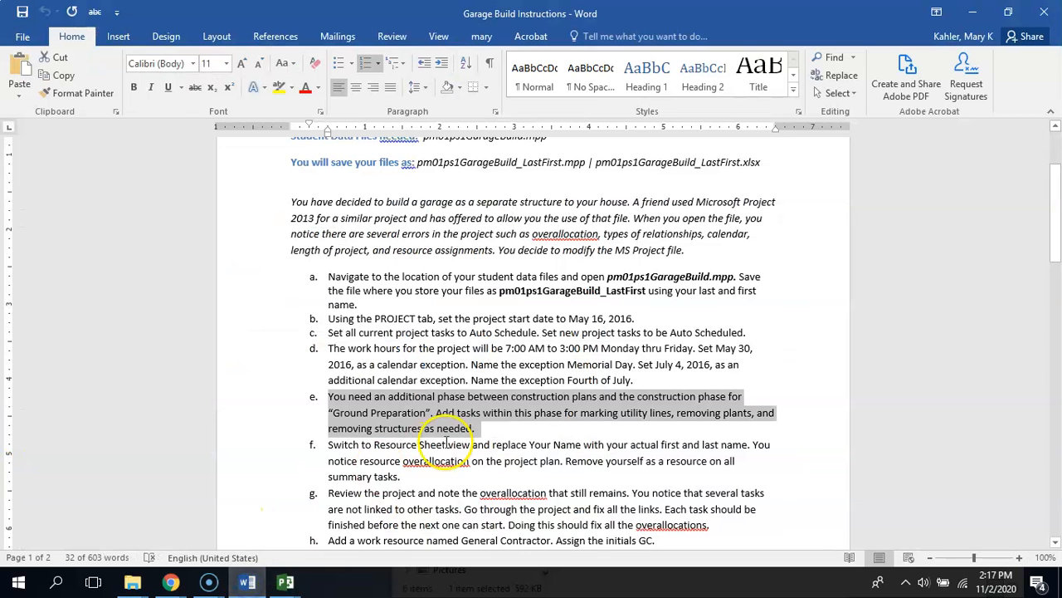
pyautogui.click(515, 435)
pyautogui.moveTo(580, 414); pyautogui.dragTo(737, 418)
pyautogui.moveTo(329, 428); pyautogui.dragTo(480, 431)
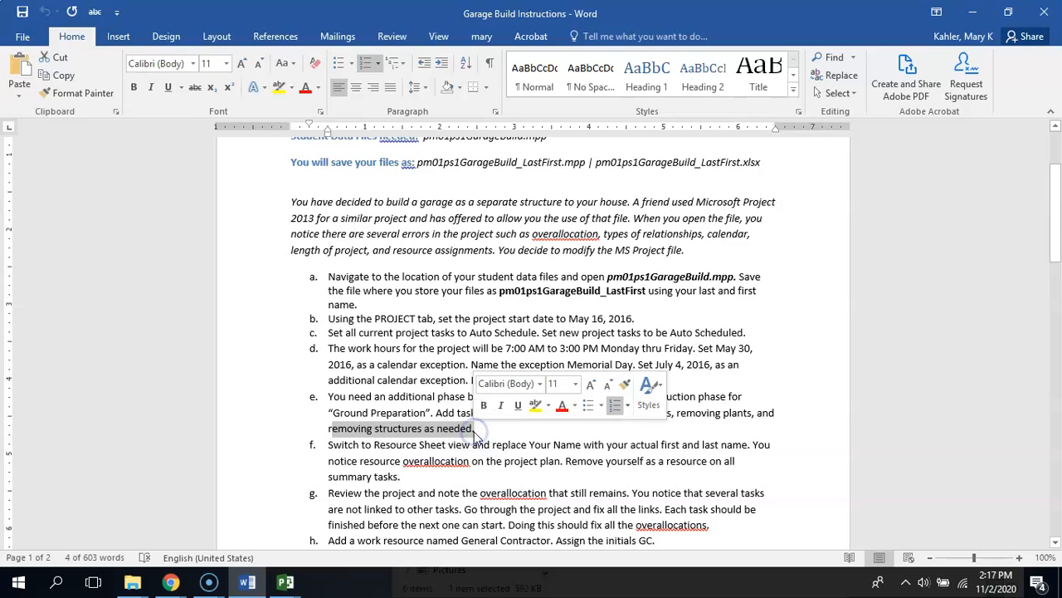
pyautogui.click(384, 411)
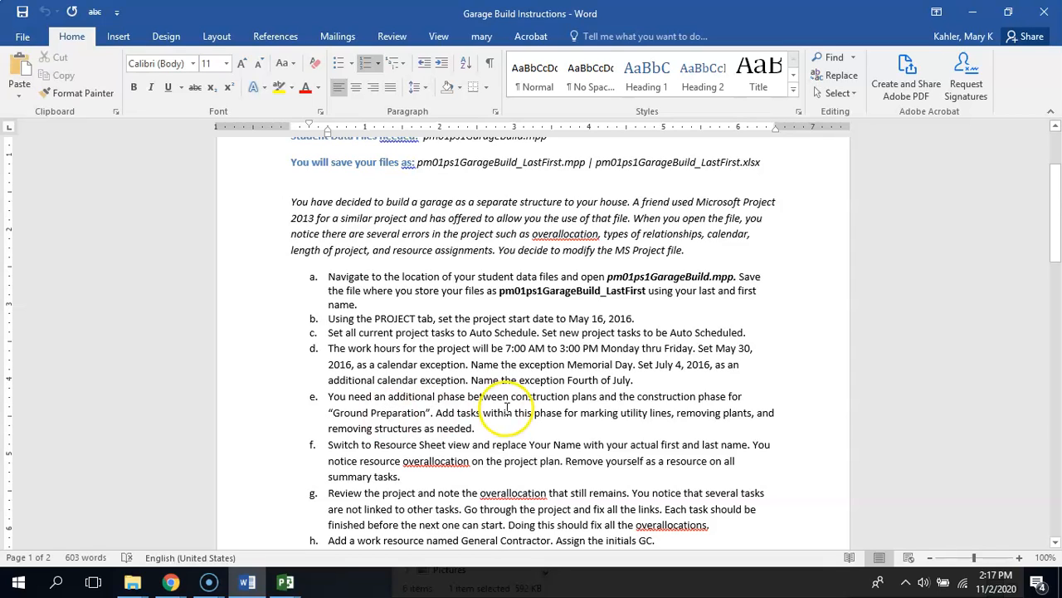
pyautogui.moveTo(467, 397); pyautogui.dragTo(727, 397)
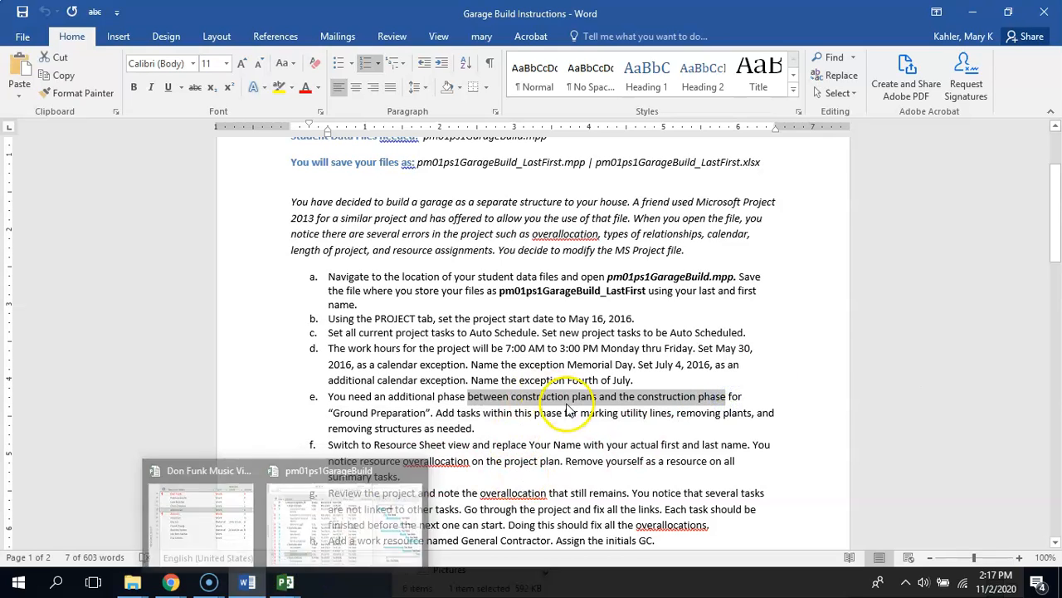
# Switch to the pm01ps1GarageBuild project, then collapse and re-expand the Construction plans and Construction phase summary tasks
pyautogui.click(285, 581)
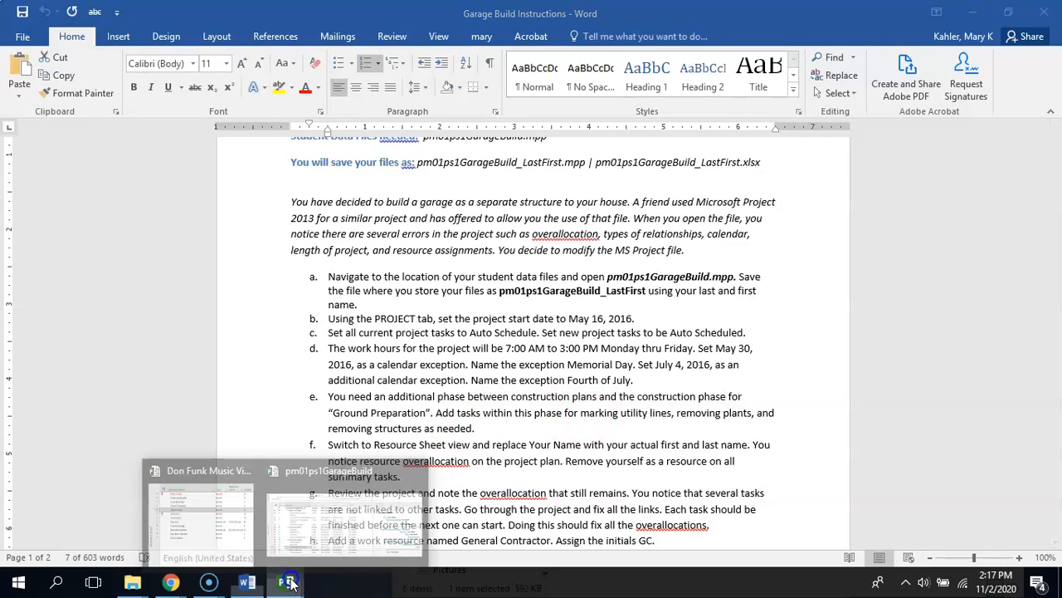
pyautogui.click(330, 536)
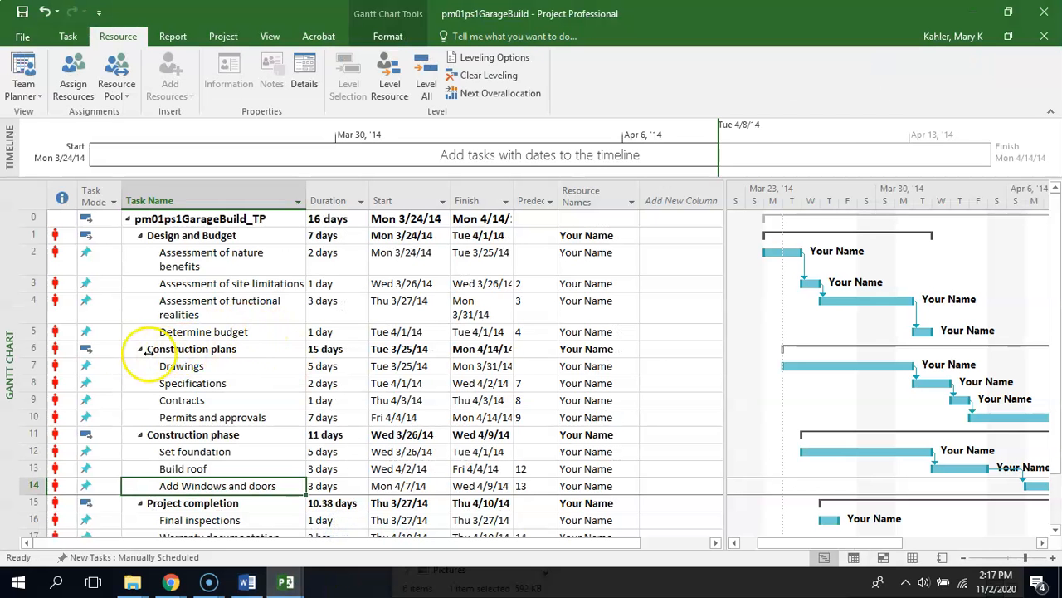
pyautogui.click(139, 349)
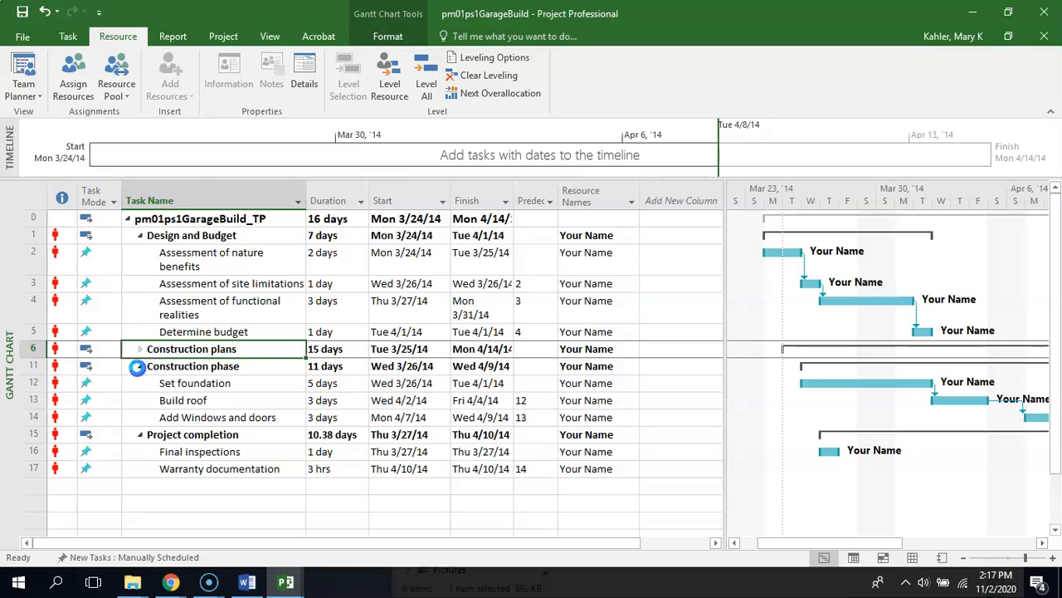
pyautogui.click(138, 366)
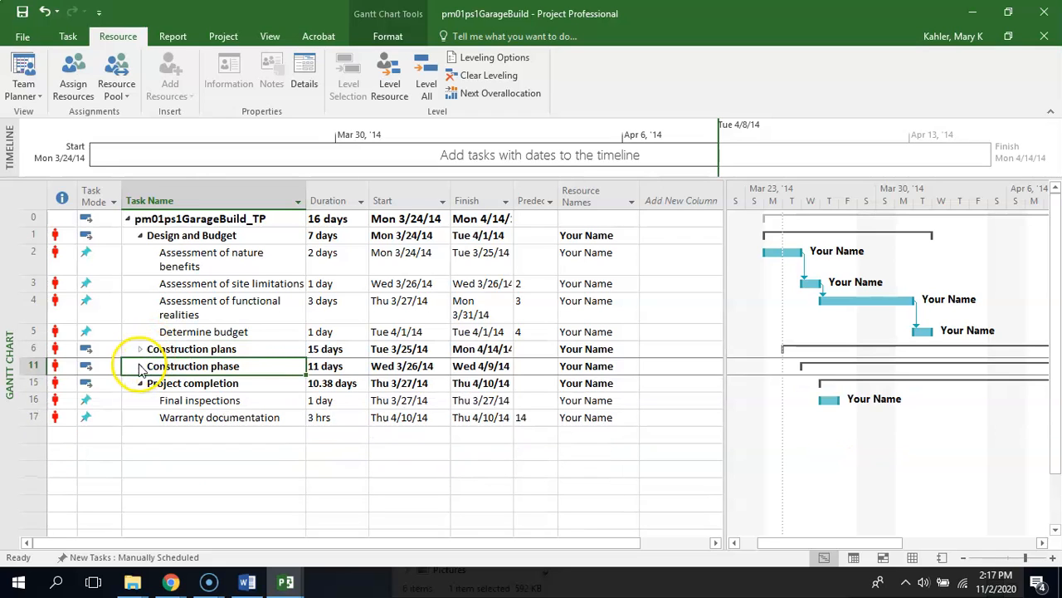
pyautogui.click(137, 366)
pyautogui.click(140, 349)
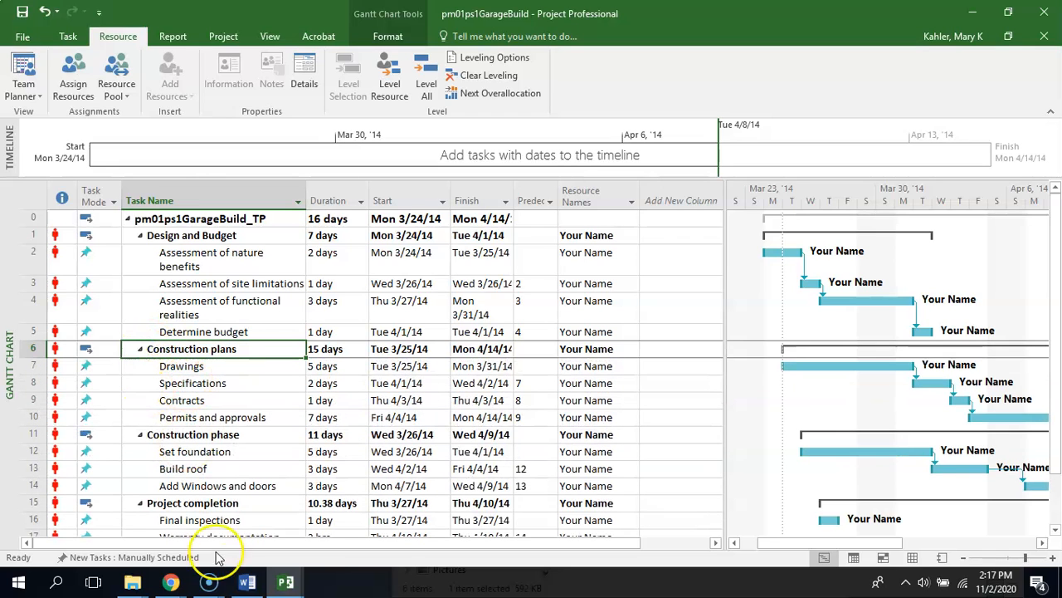
# Return to the Garage Build Instructions in Word and read item f on replacing Your Name and clearing summary task resources
pyautogui.click(247, 582)
pyautogui.click(504, 438)
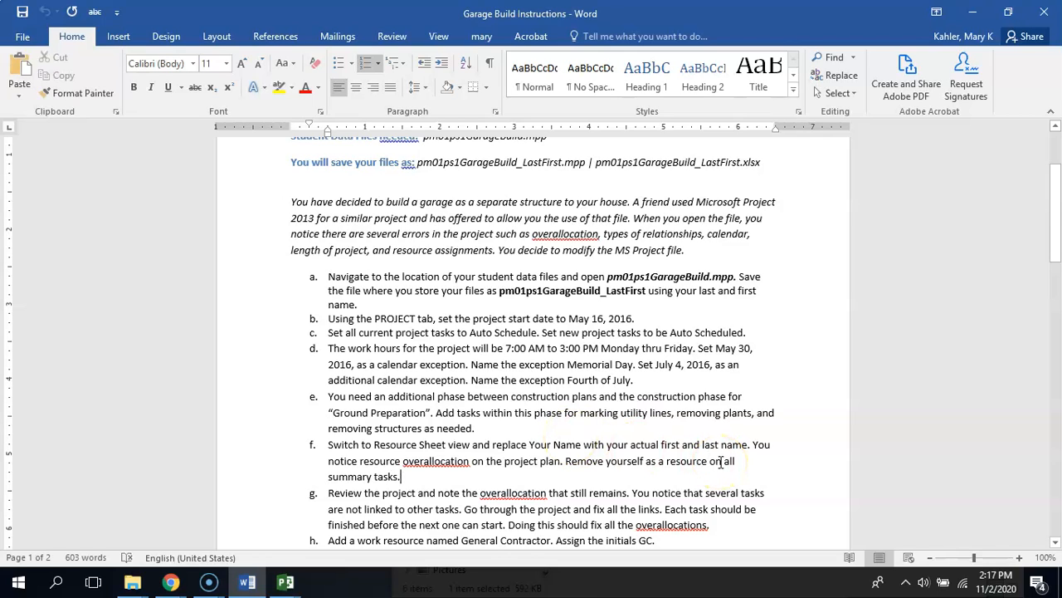
pyautogui.click(481, 479)
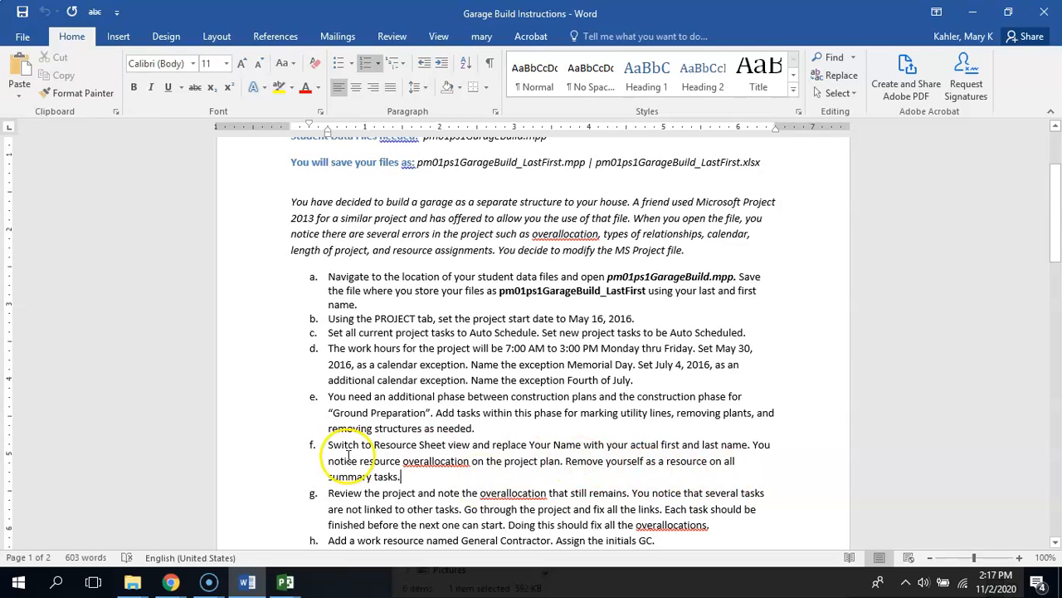
# Switch to the pm01ps1GarageBuild project, show the Resource Sheet view, and select the Your Name resource
pyautogui.moveTo(284, 579)
pyautogui.click(332, 526)
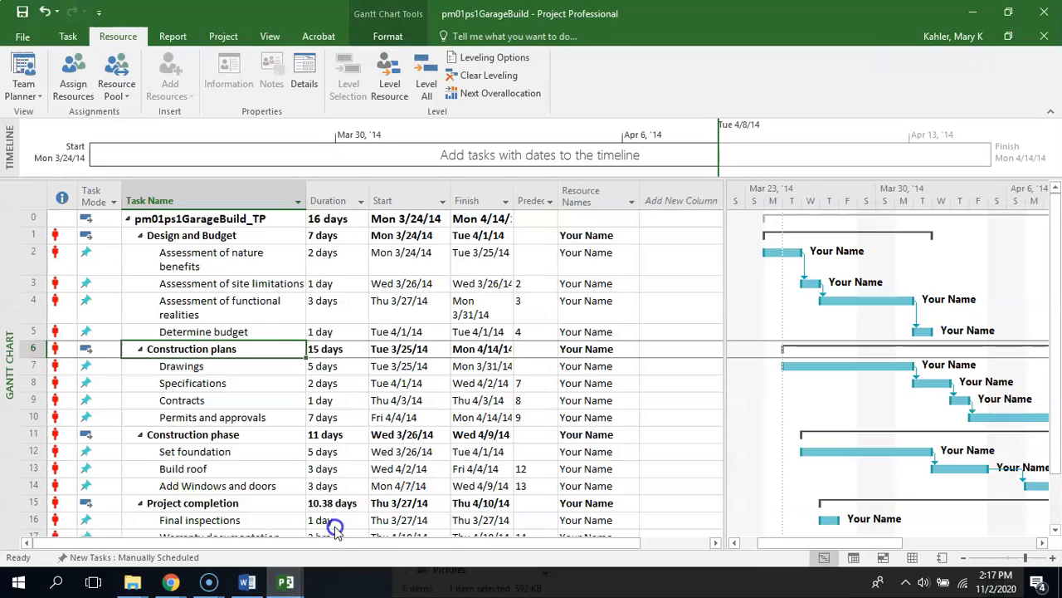
pyautogui.click(23, 90)
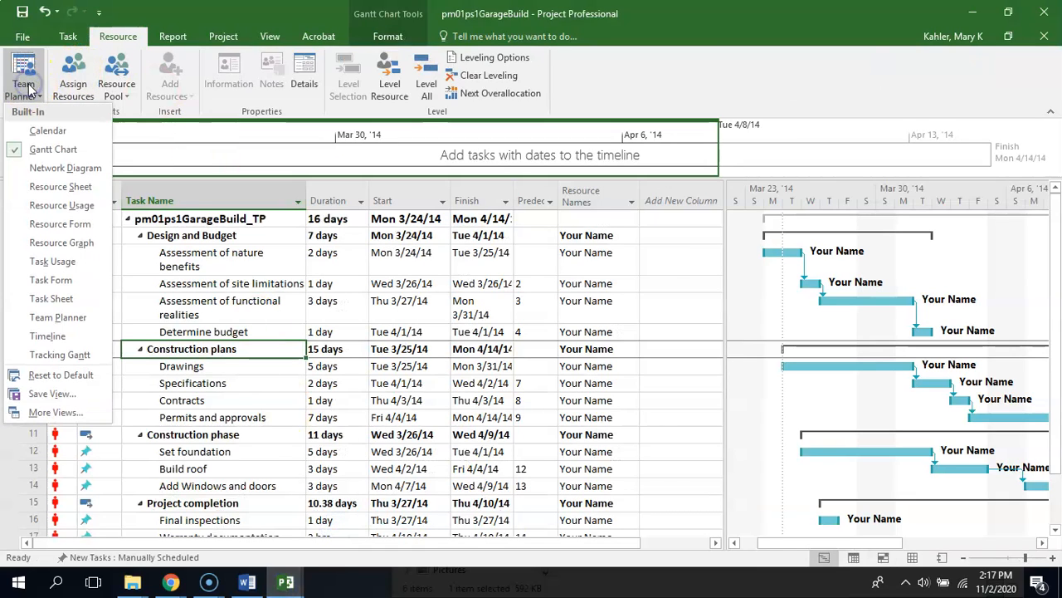
pyautogui.click(37, 186)
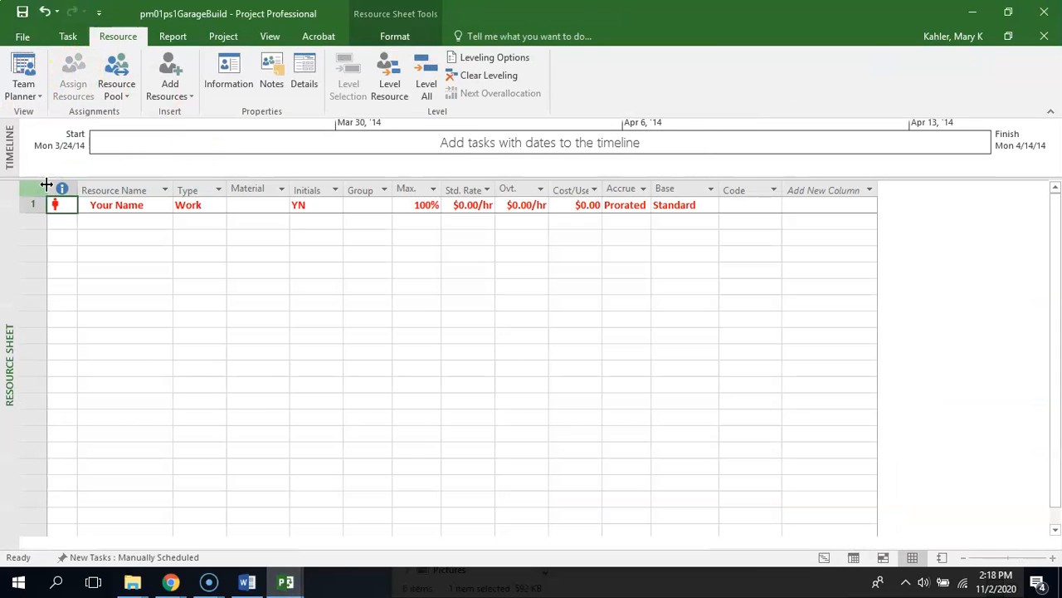
pyautogui.click(338, 338)
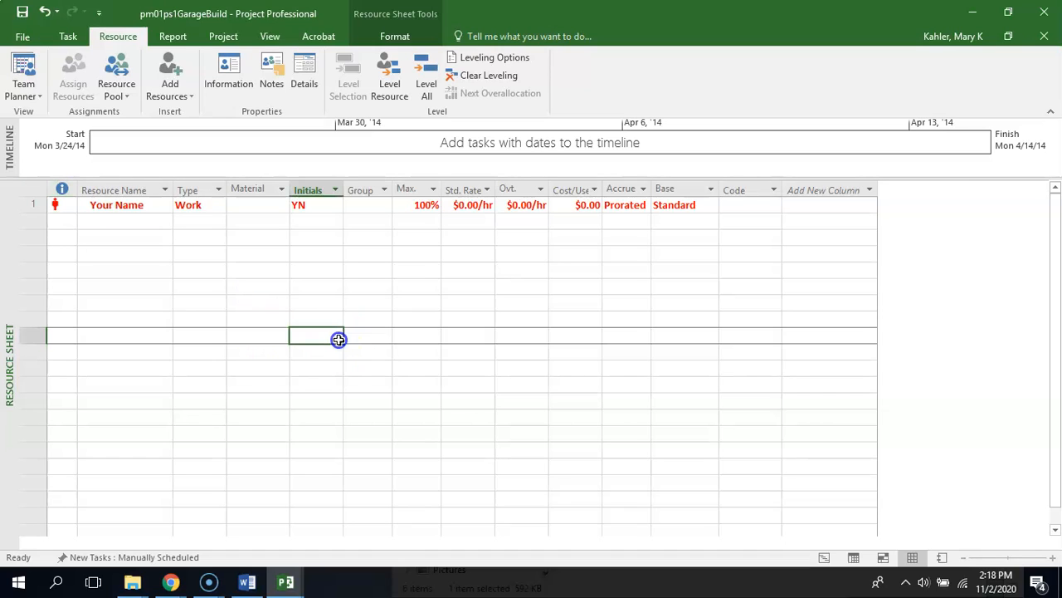
pyautogui.press('Up')
pyautogui.press('Up')
pyautogui.press('Up')
pyautogui.press('Up')
pyautogui.press('Up')
pyautogui.press('Up')
pyautogui.press('Up')
pyautogui.press('Up')
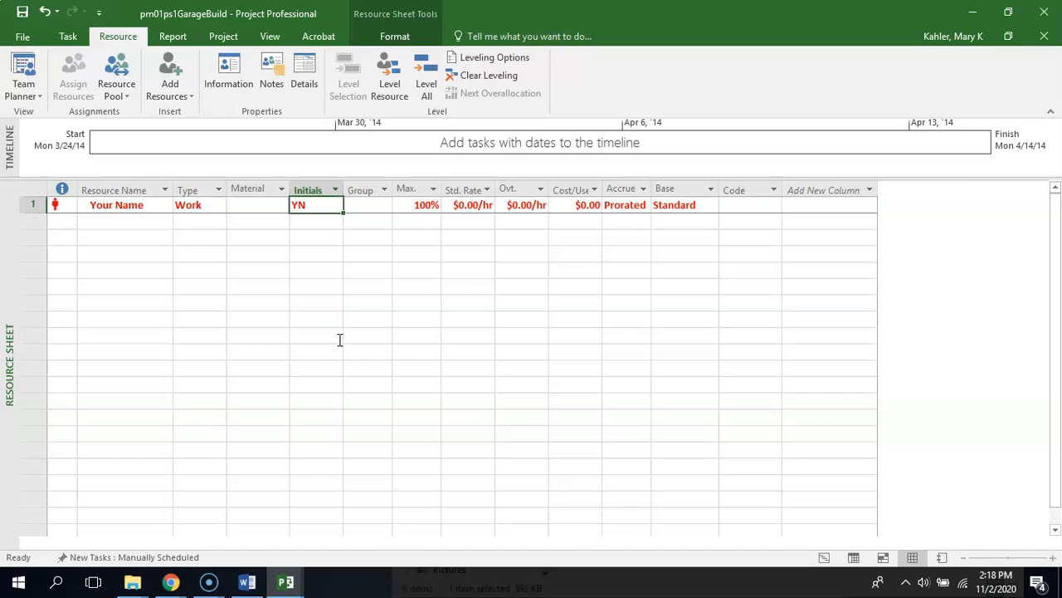
pyautogui.click(124, 208)
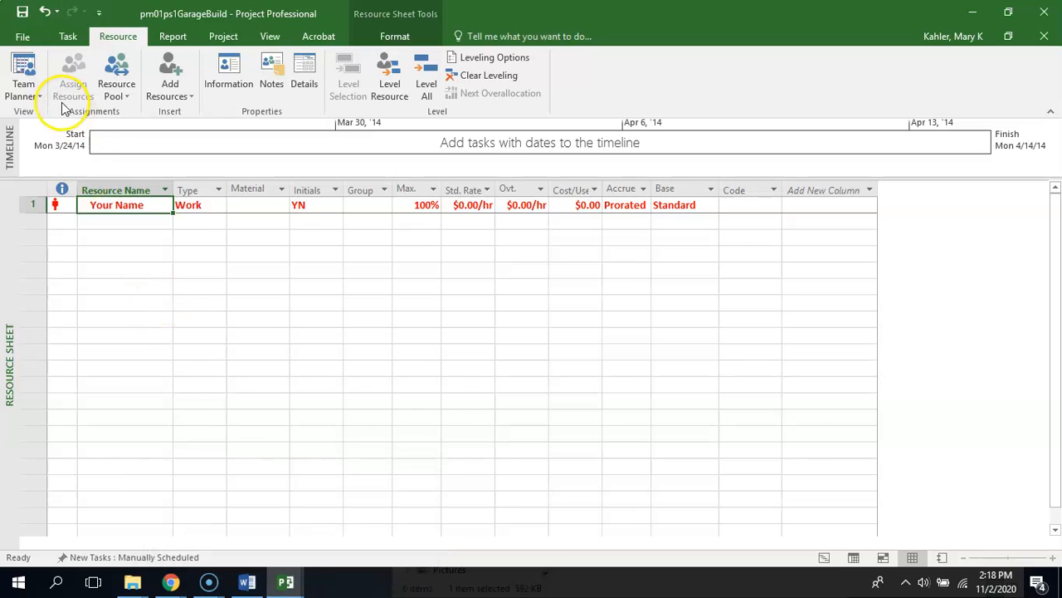
# Show the Task Usage view and widen the Task Name column until the full task names fit
pyautogui.click(24, 90)
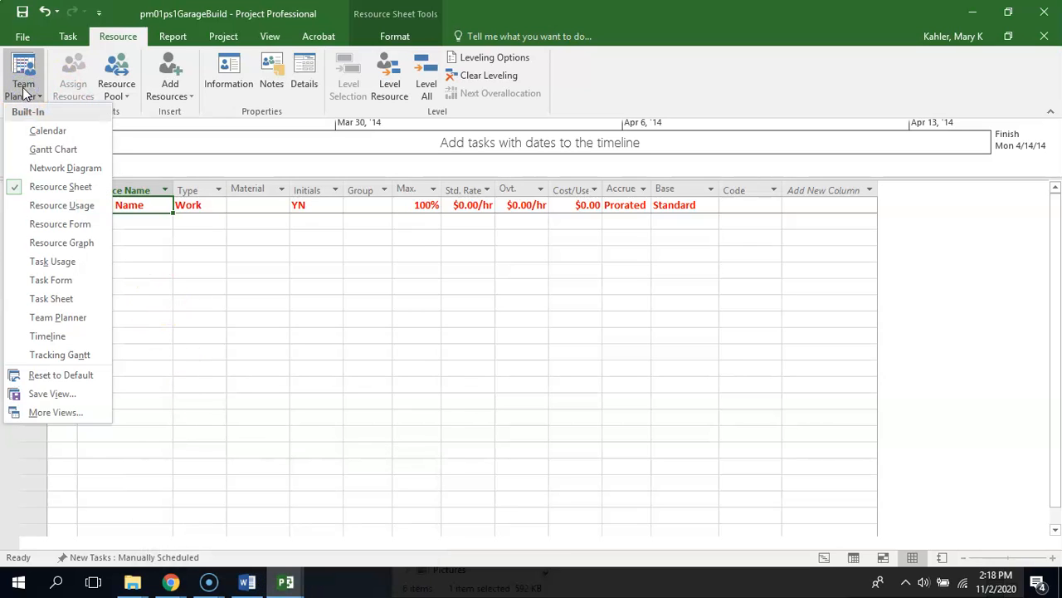
pyautogui.click(52, 262)
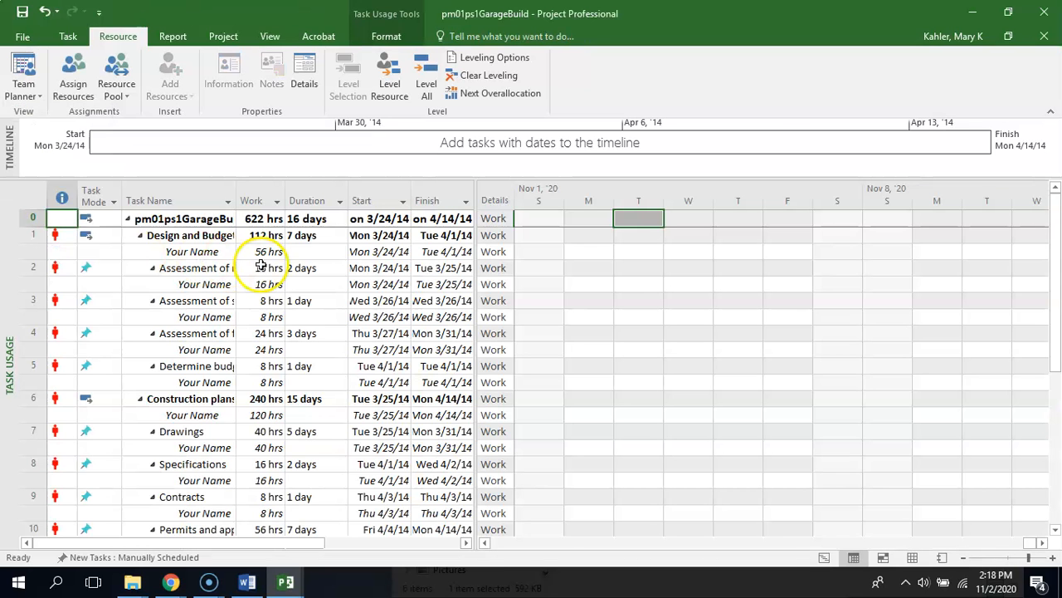
pyautogui.click(222, 200)
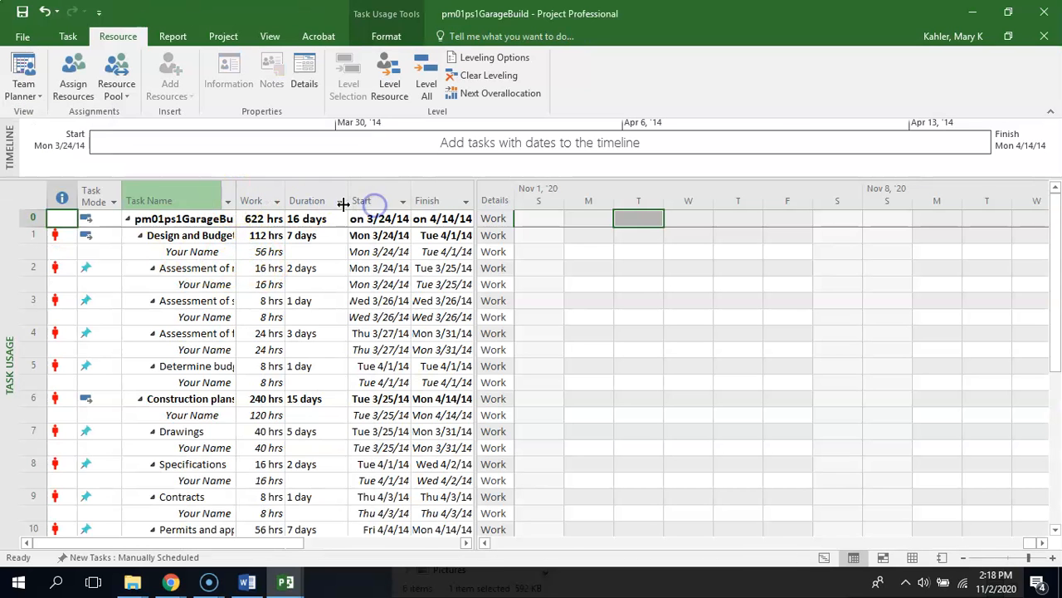
pyautogui.moveTo(236, 201); pyautogui.dragTo(373, 204)
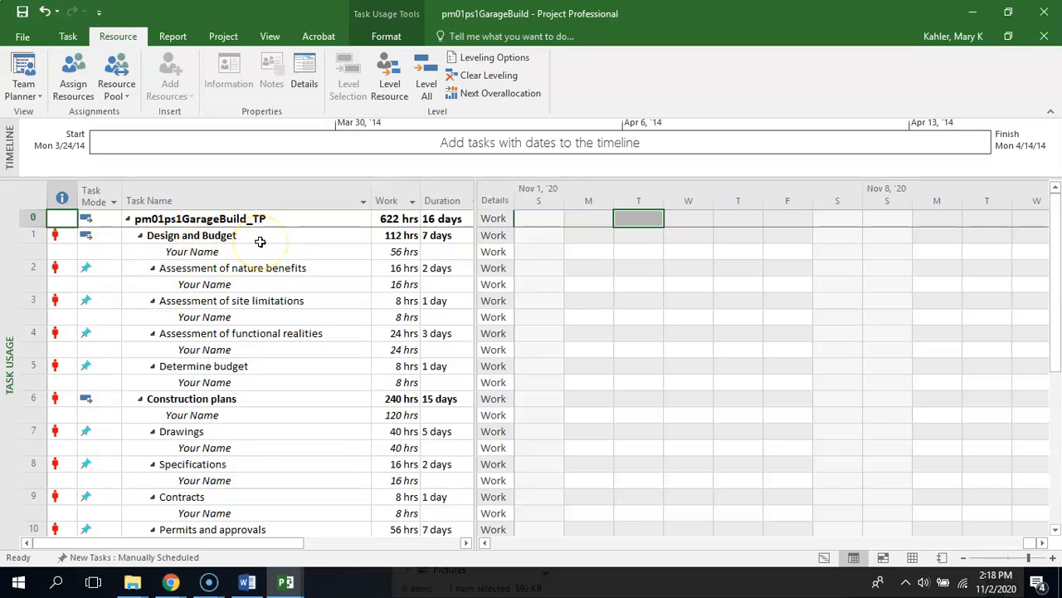
# View the assignment information for Your Name under Construction plans and close it without changes
pyautogui.click(227, 415)
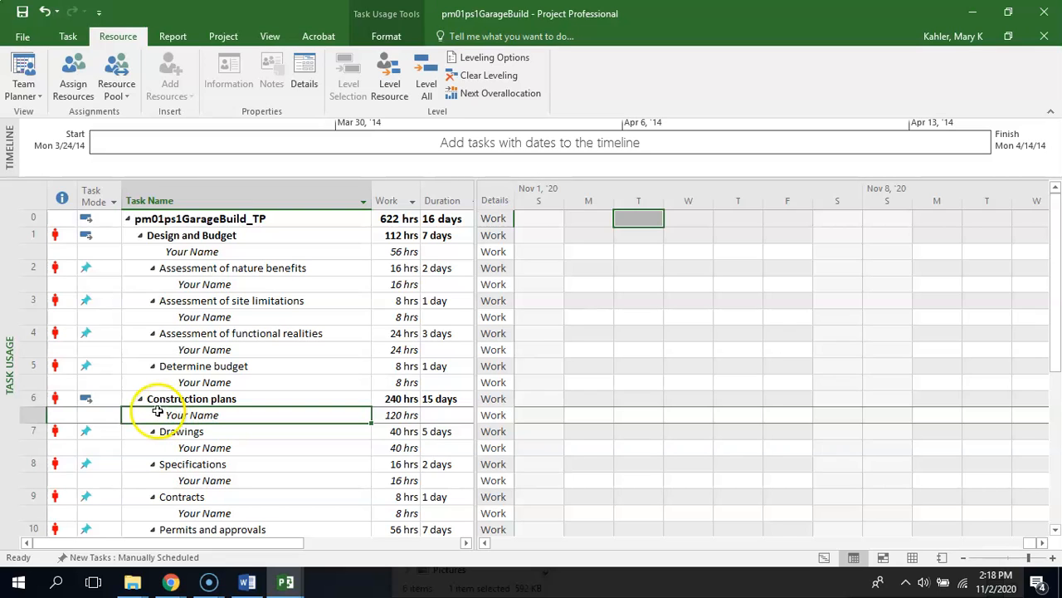
pyautogui.doubleClick(248, 416)
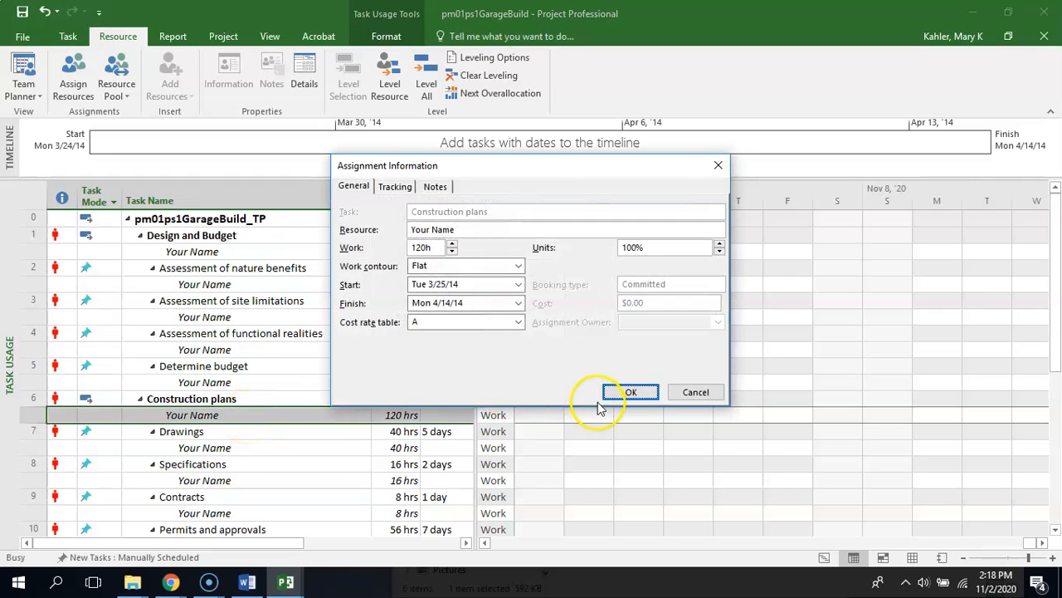
pyautogui.click(696, 392)
# Return to the Gantt Chart view and remove Your Name as a resource from the Construction plans summary task
pyautogui.click(22, 89)
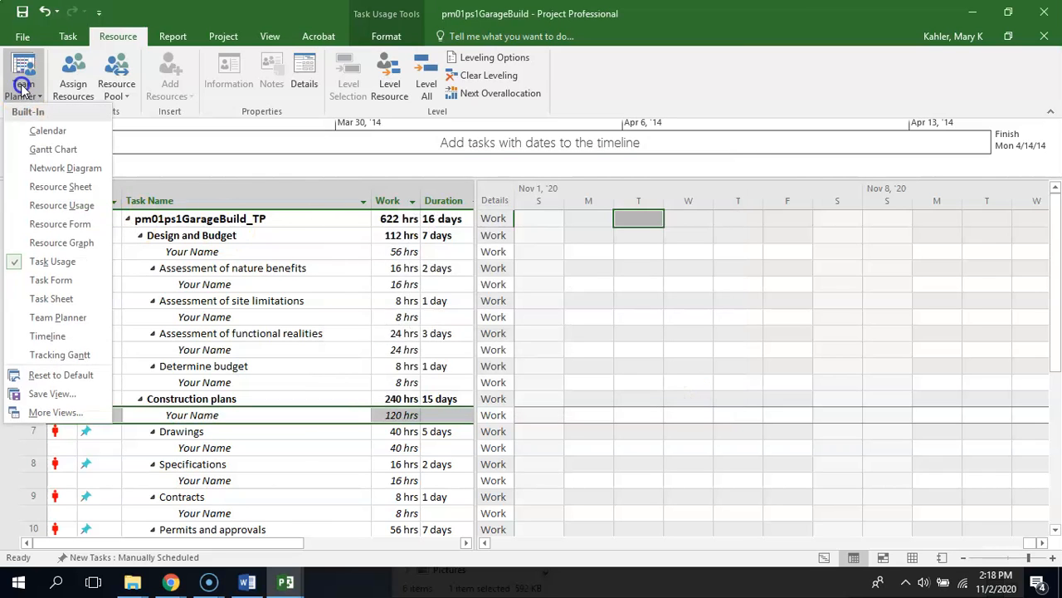
pyautogui.click(34, 149)
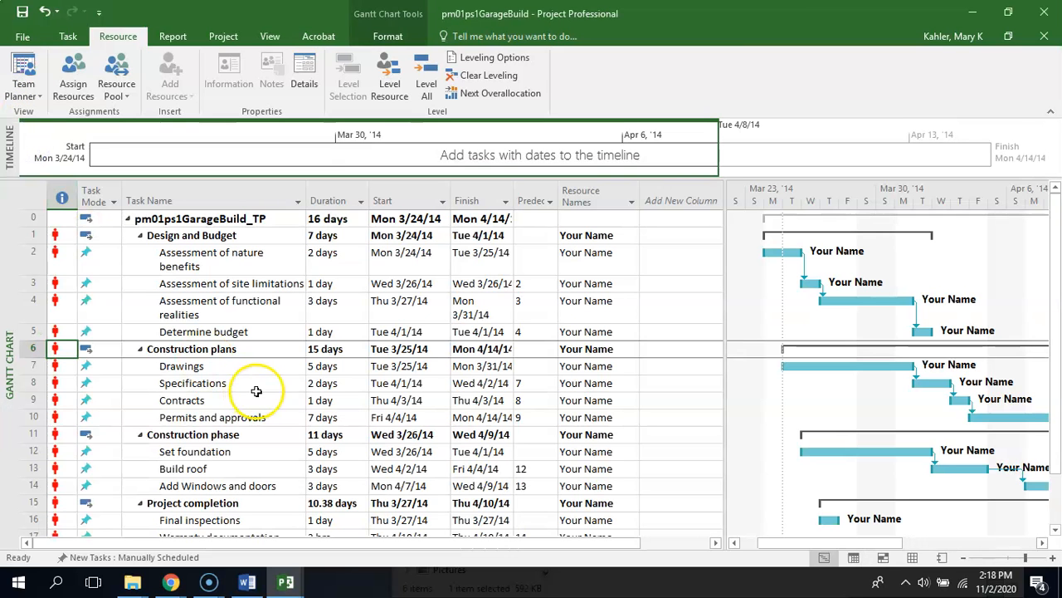
pyautogui.click(599, 348)
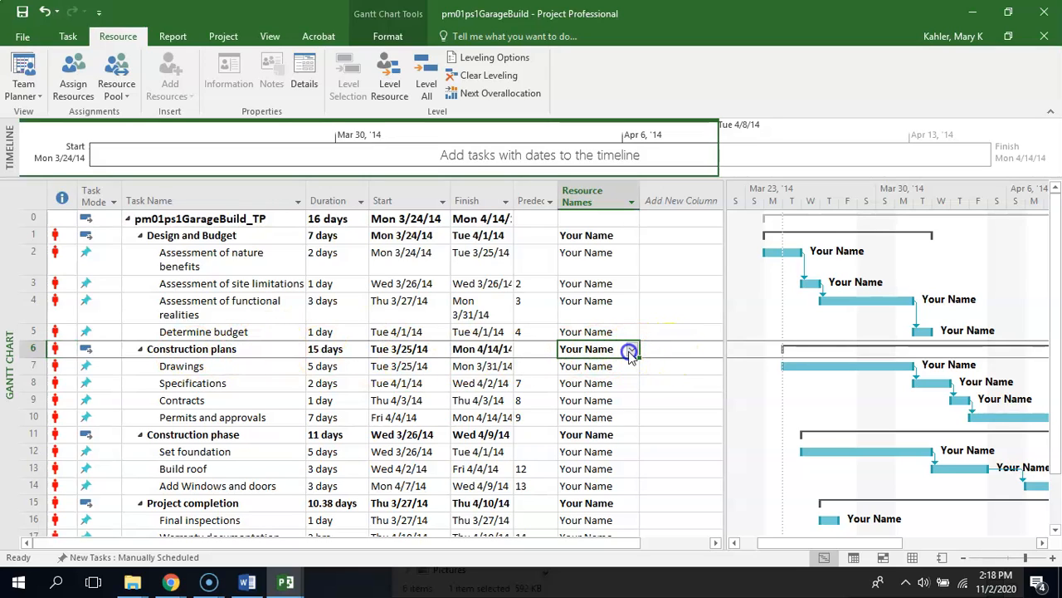
pyautogui.click(629, 352)
pyautogui.click(581, 367)
pyautogui.click(686, 347)
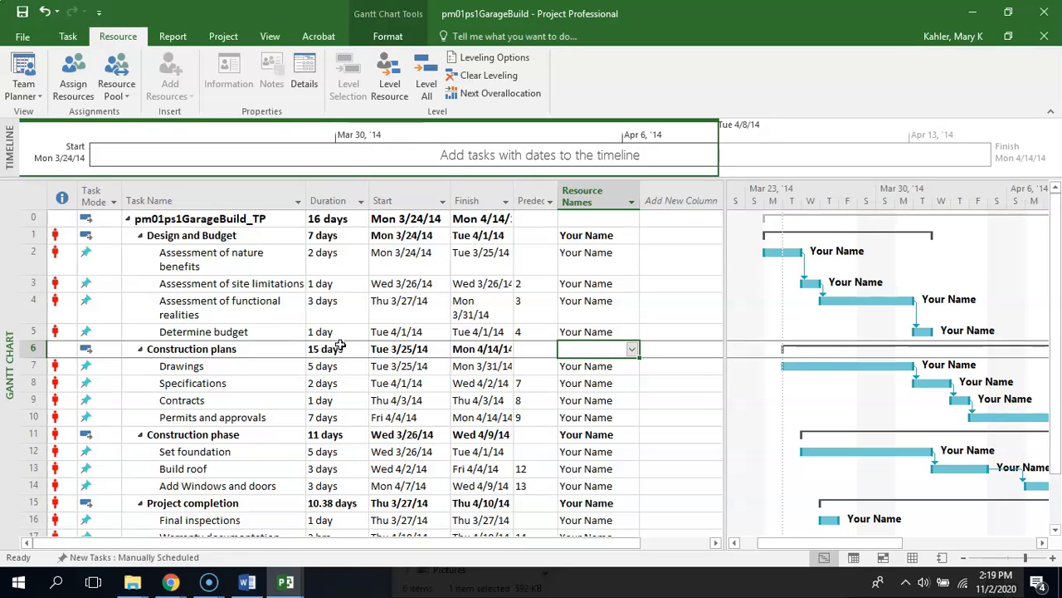
# Switch to the Garage Build Instructions in Word and review item g on remaining overallocation and unlinked tasks
pyautogui.click(248, 583)
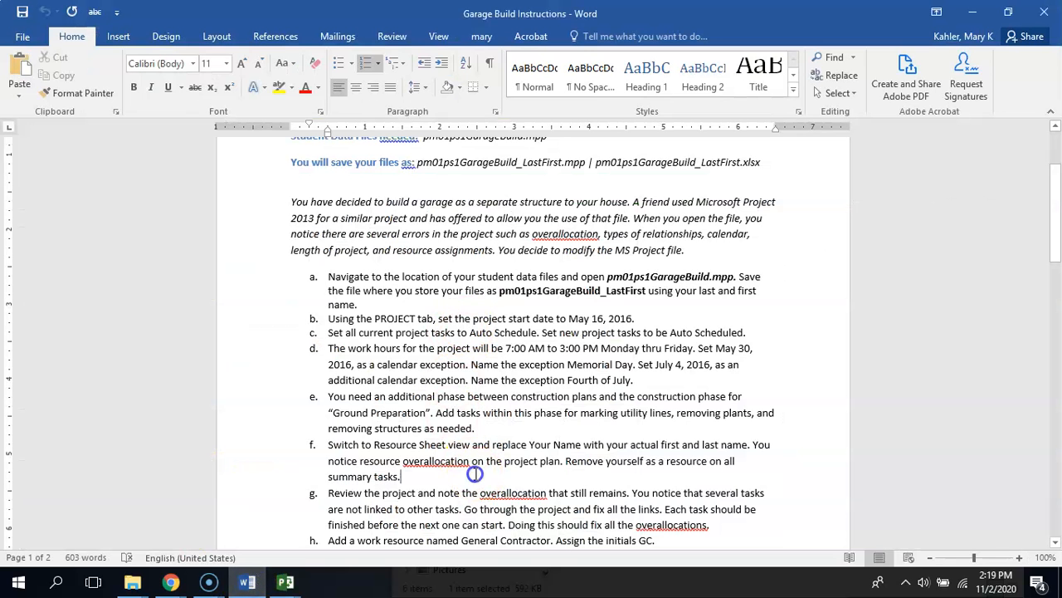
pyautogui.scroll(-2, 476, 474)
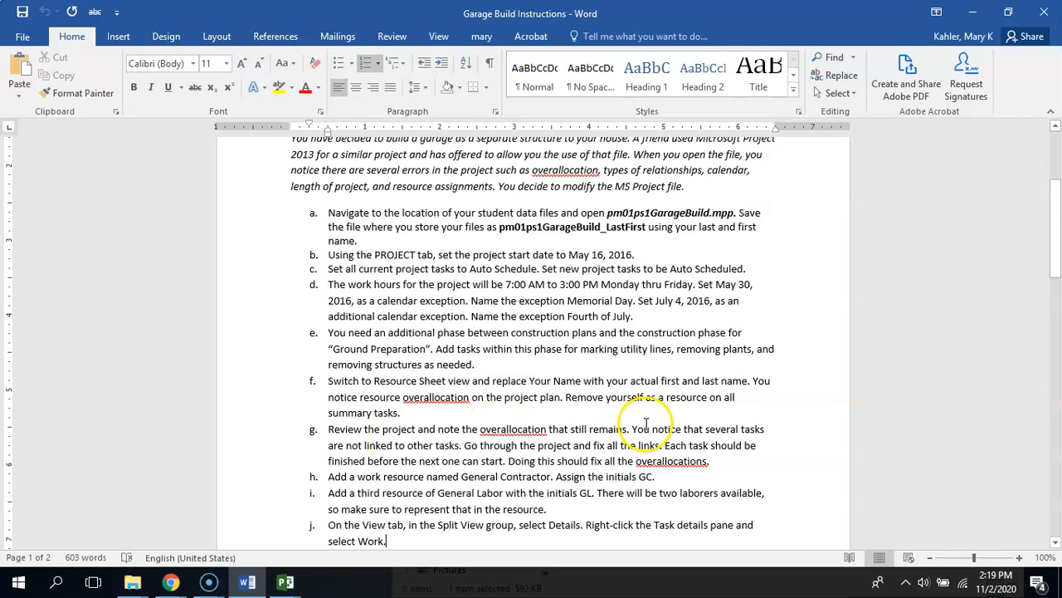
pyautogui.moveTo(633, 429); pyautogui.dragTo(578, 462)
# Switch to the pm01ps1GarageBuild project, enlarge the Gantt chart area, and examine the Design and Budget start and Determine budget finish
pyautogui.moveTo(292, 582)
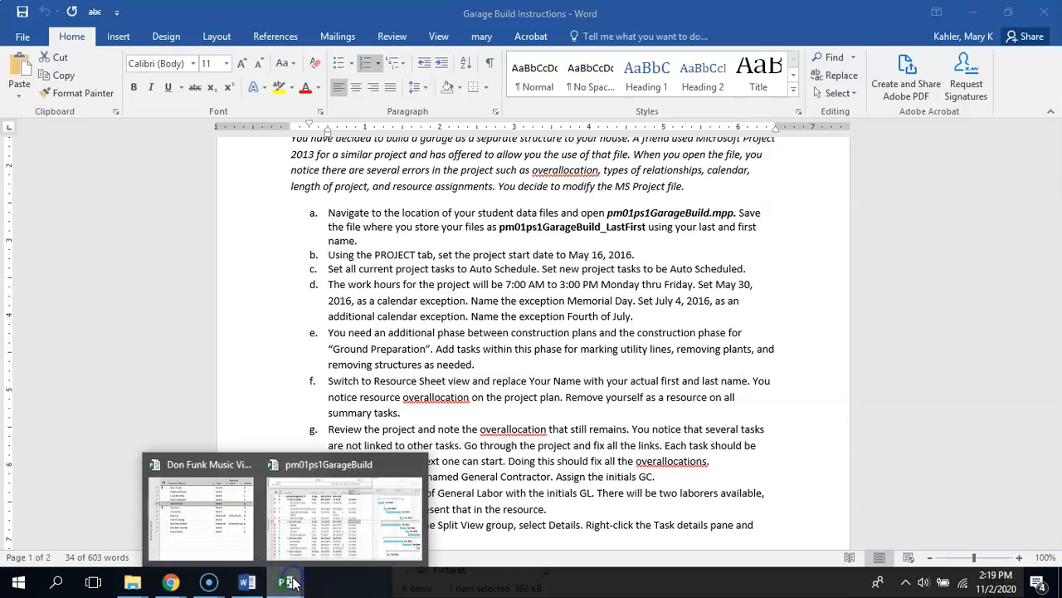
pyautogui.click(281, 455)
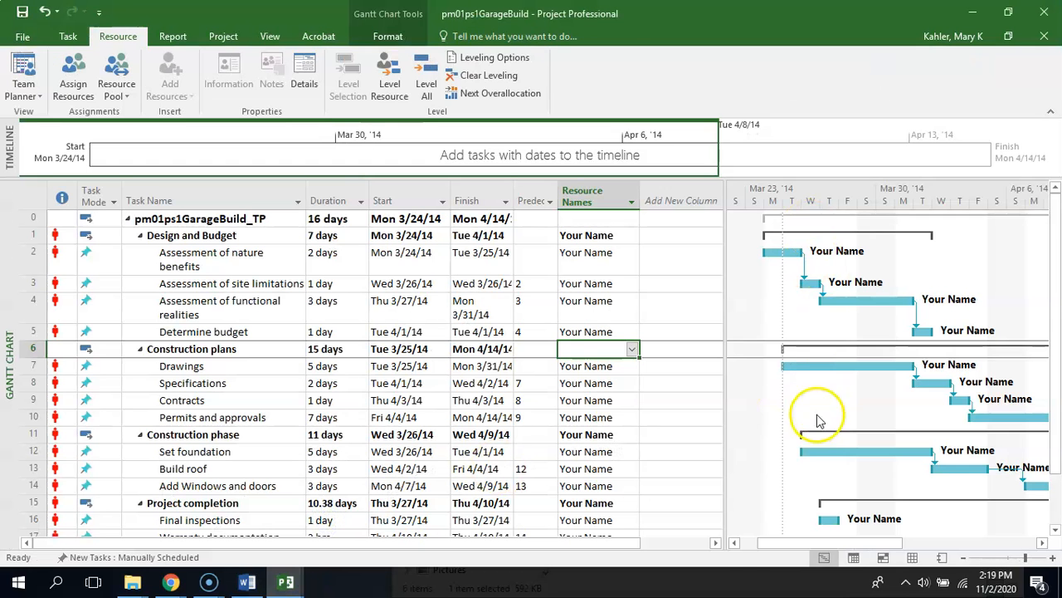
pyautogui.click(658, 400)
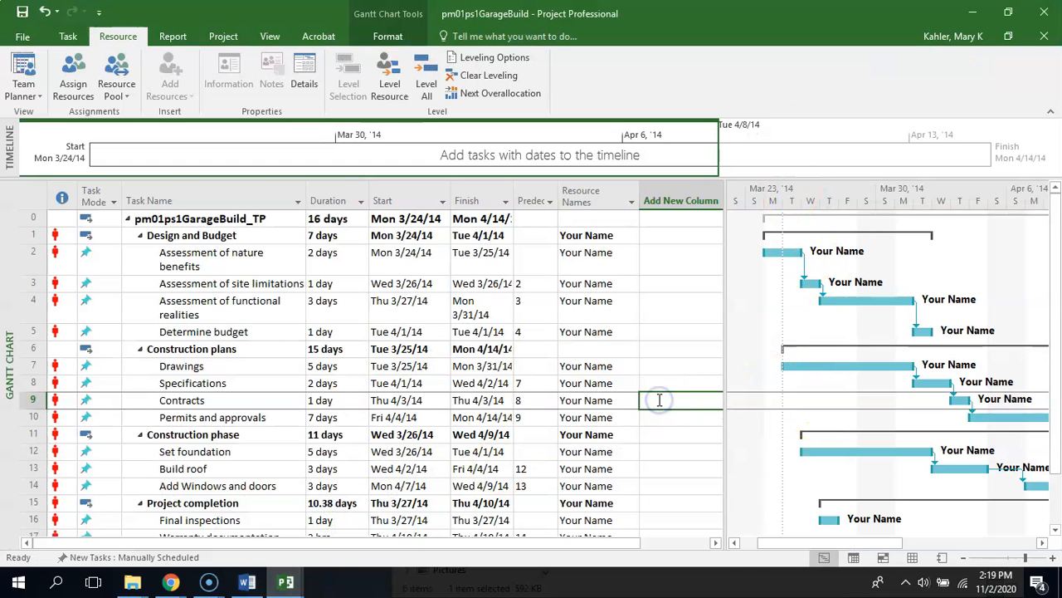
pyautogui.moveTo(727, 421); pyautogui.dragTo(570, 443)
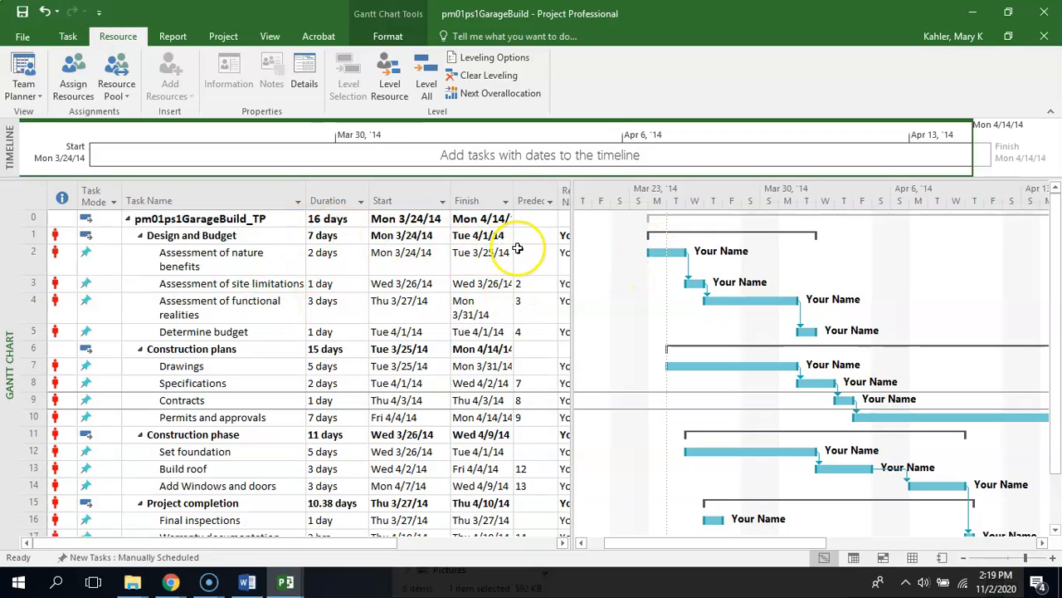
pyautogui.click(423, 236)
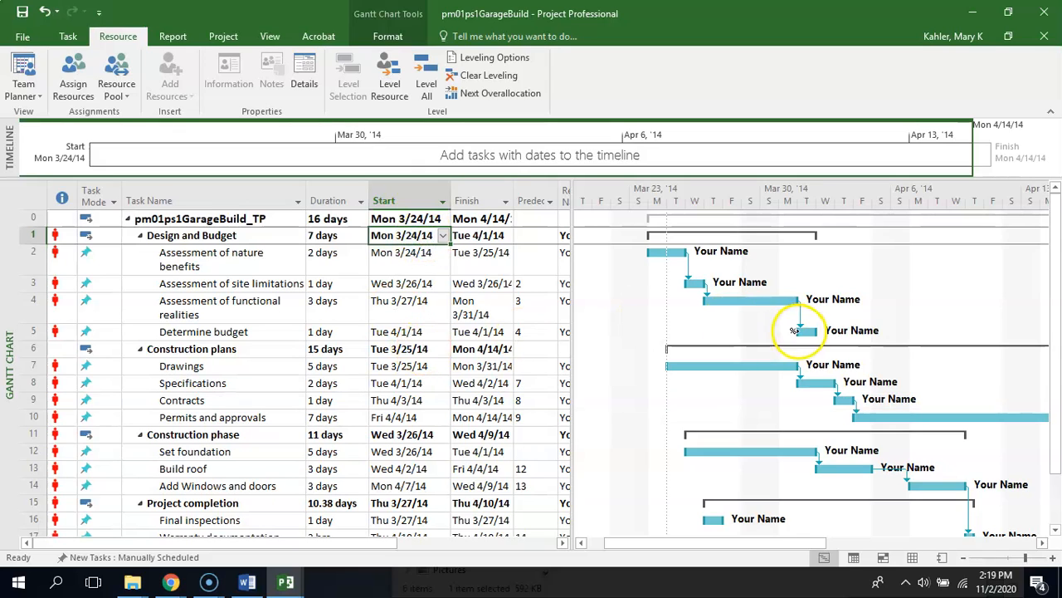
pyautogui.click(483, 332)
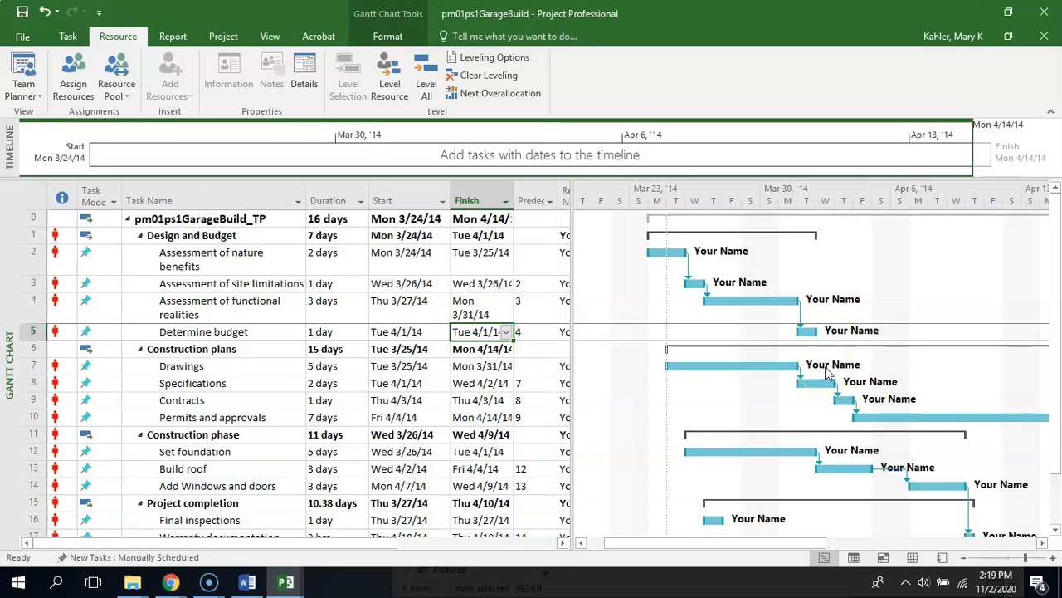
# Switch to the Garage Build Instructions in Word and highlight the last line of item g on finishing each task before the next
pyautogui.click(246, 585)
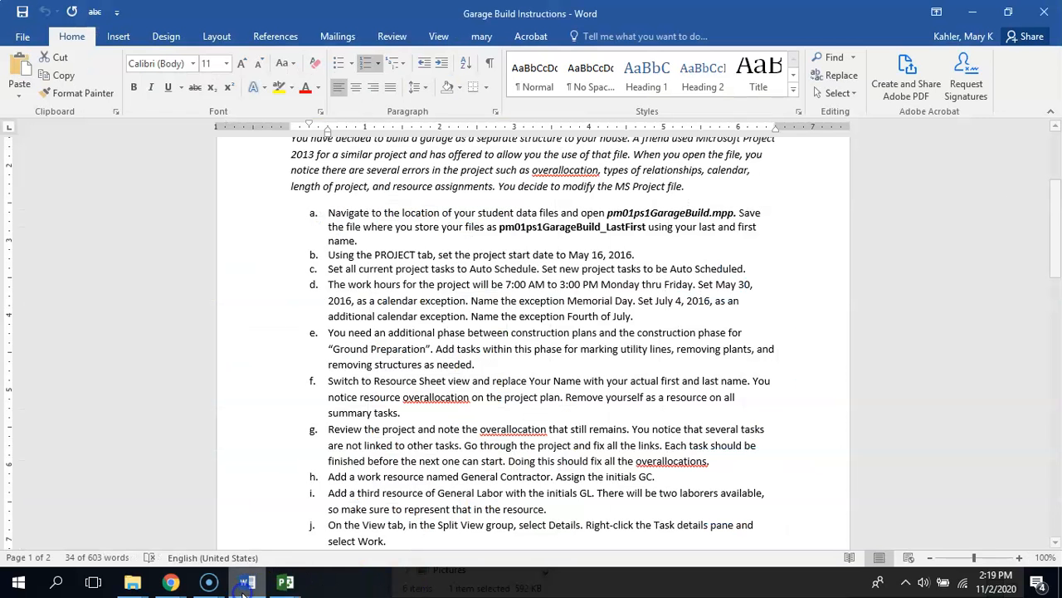
pyautogui.click(619, 462)
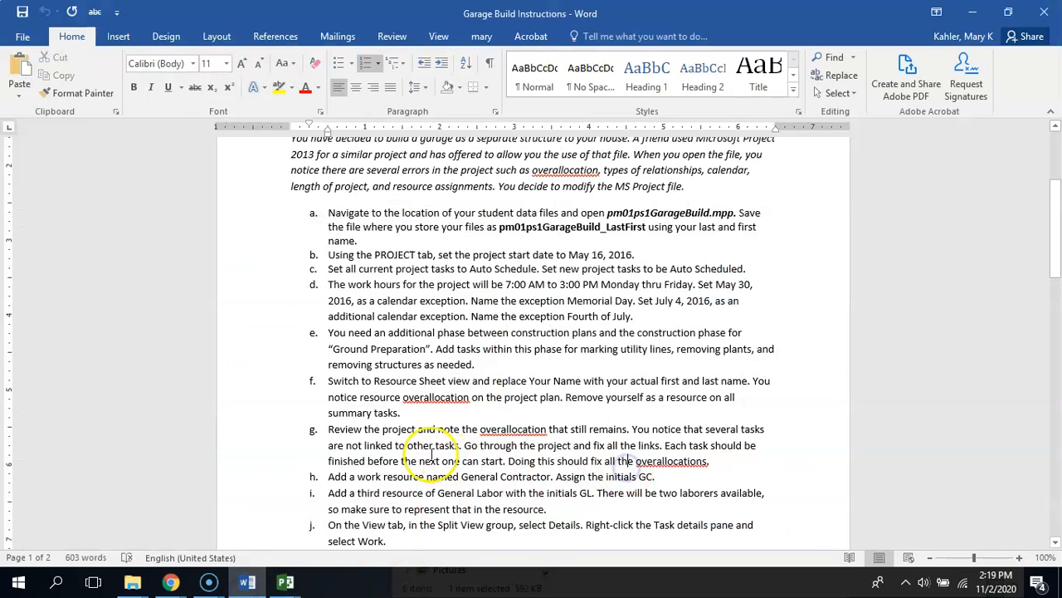
pyautogui.moveTo(335, 461); pyautogui.dragTo(738, 465)
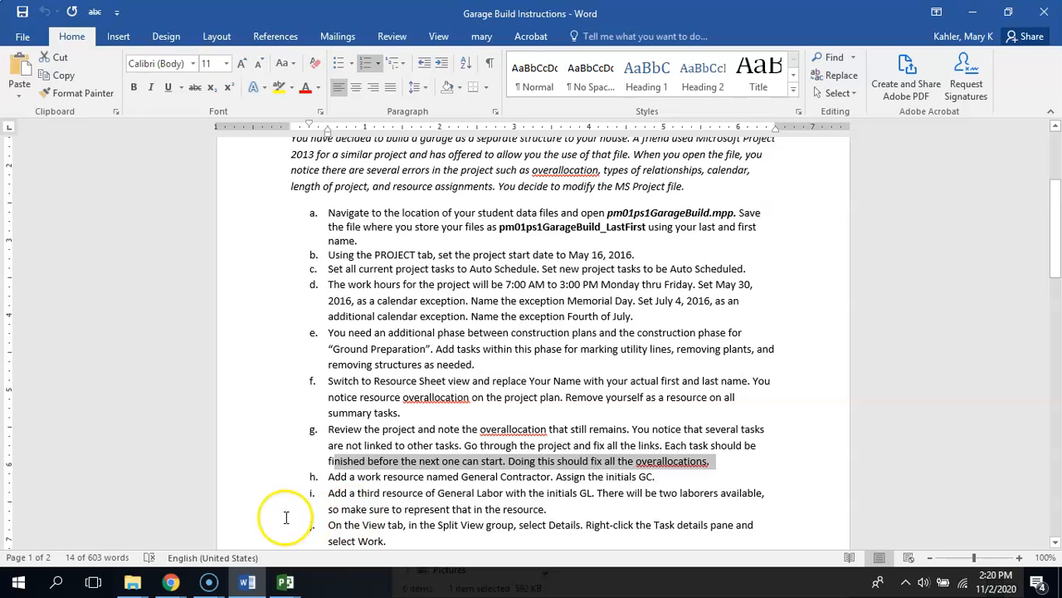
pyautogui.moveTo(286, 583)
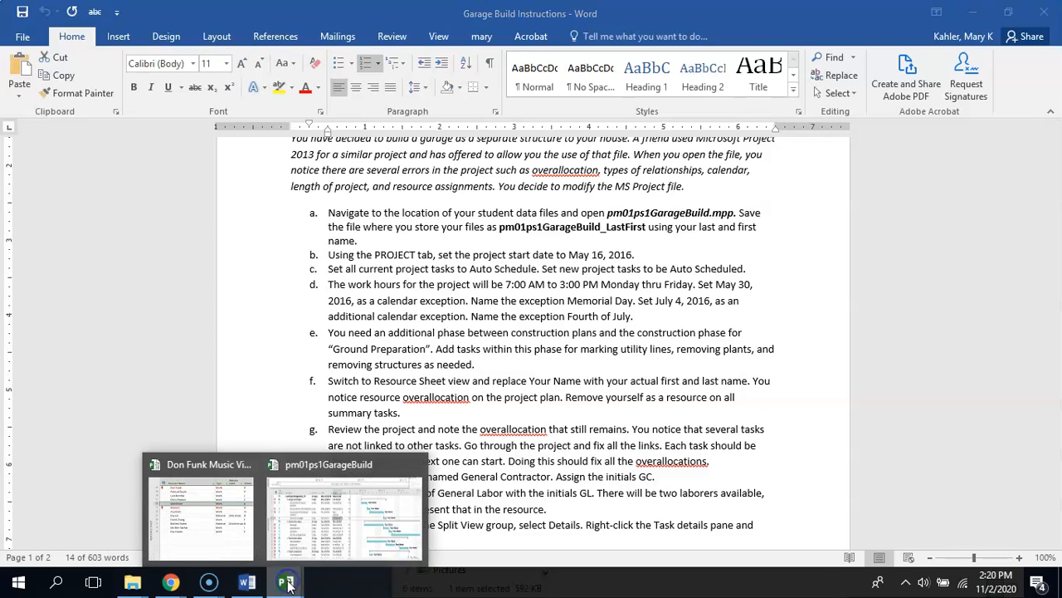
# In the pm01ps1GarageBuild project, widen the task table and Finish column, and set new tasks to Auto Scheduled
pyautogui.click(332, 502)
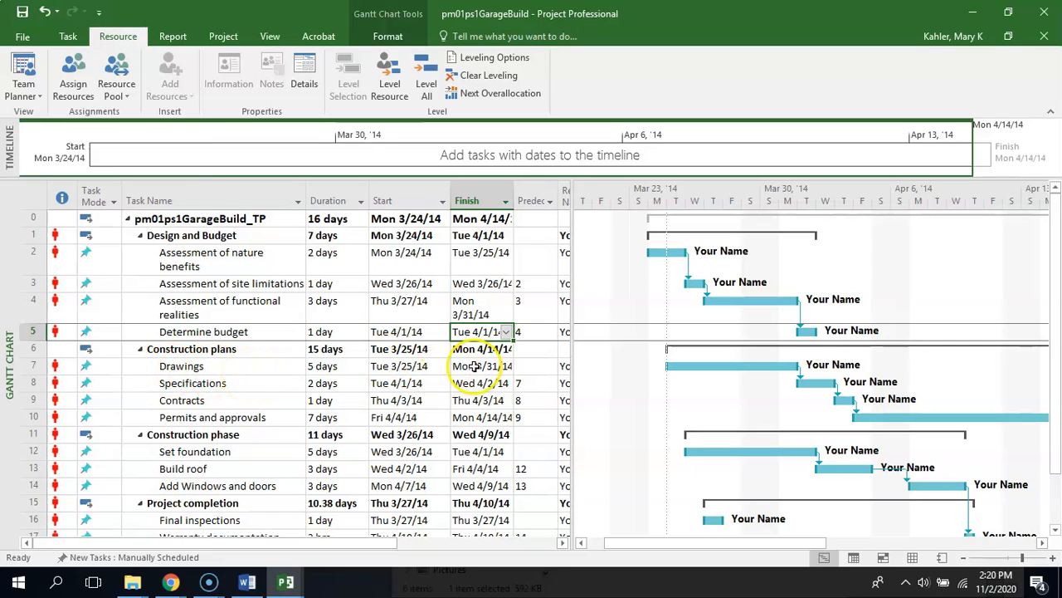
pyautogui.moveTo(674, 350); pyautogui.dragTo(718, 353)
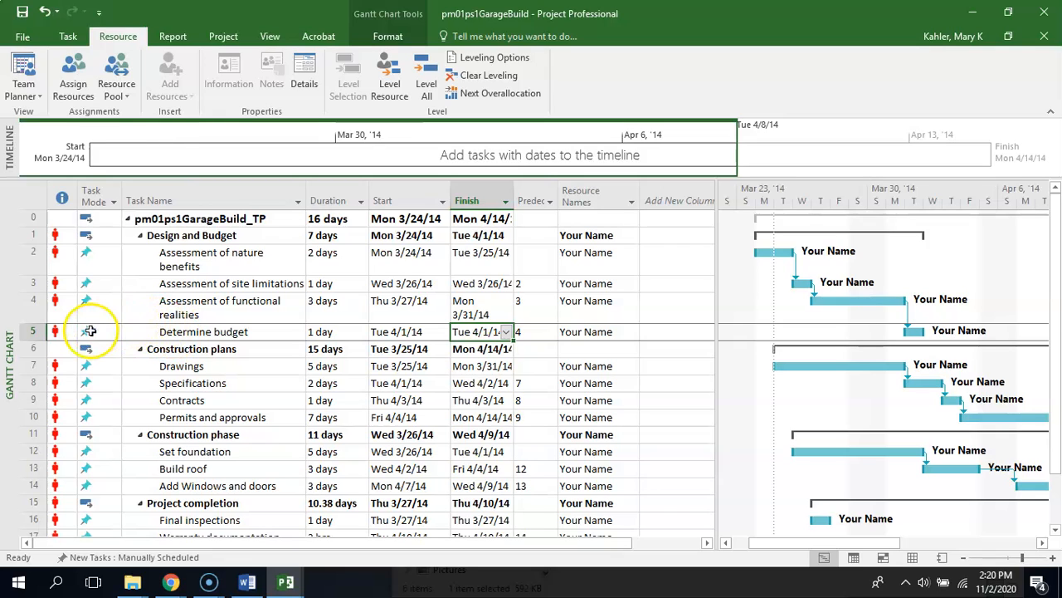
pyautogui.click(140, 559)
pyautogui.click(134, 520)
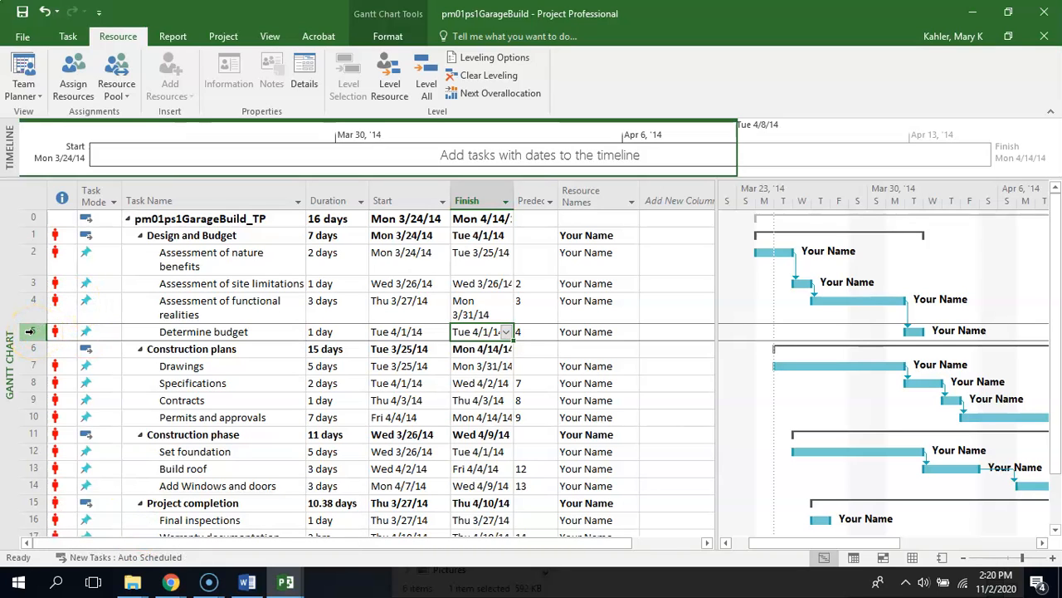
pyautogui.moveTo(514, 187); pyautogui.dragTo(565, 186)
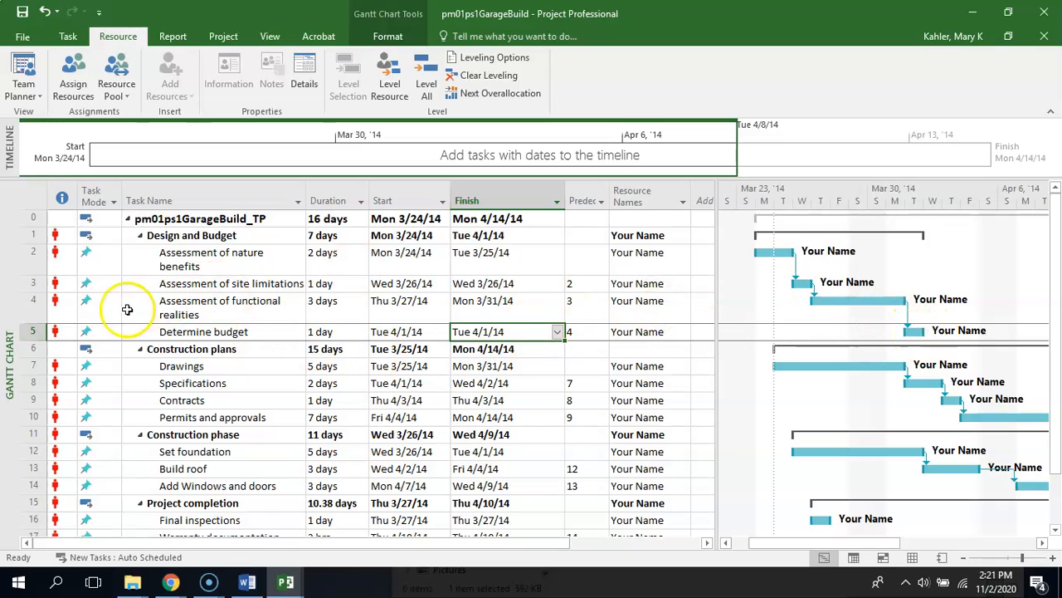
# Link the Determine budget task to the Drawings task using Link the Selected Tasks
pyautogui.click(170, 366)
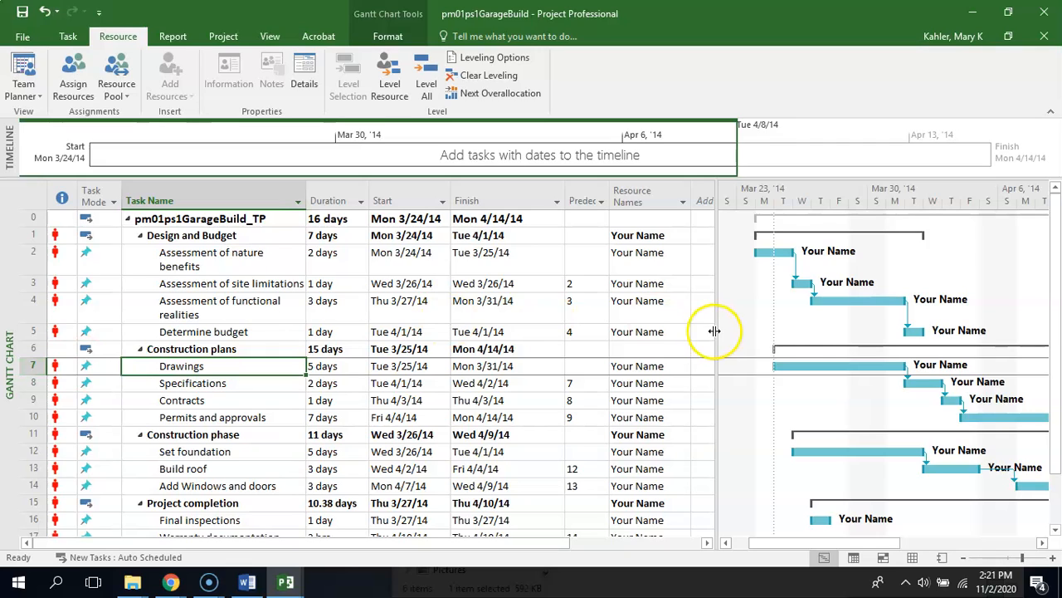
pyautogui.click(28, 331)
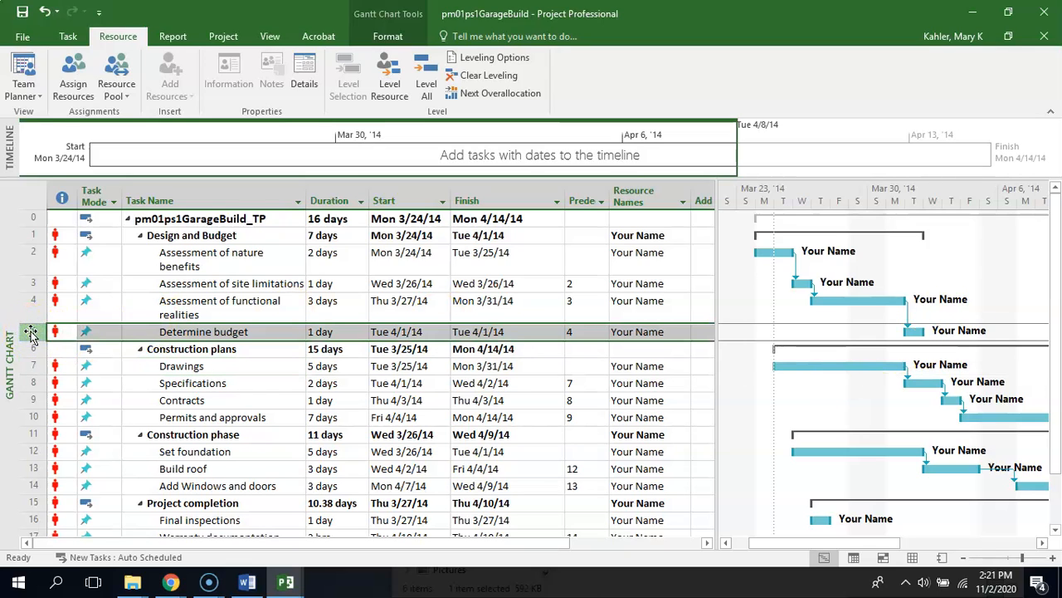
pyautogui.moveTo(31, 333); pyautogui.dragTo(20, 363)
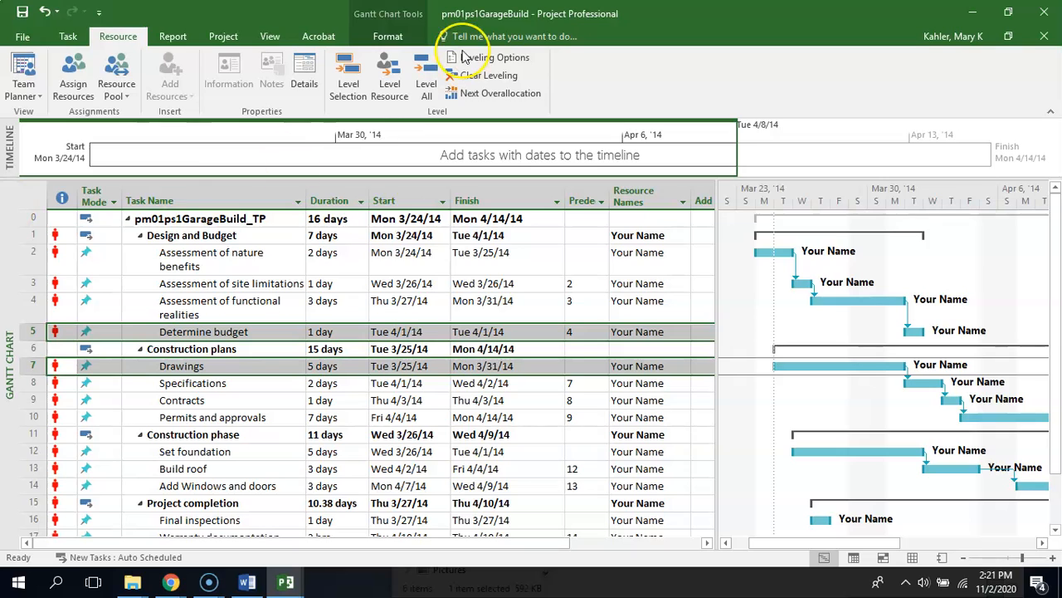
pyautogui.click(68, 36)
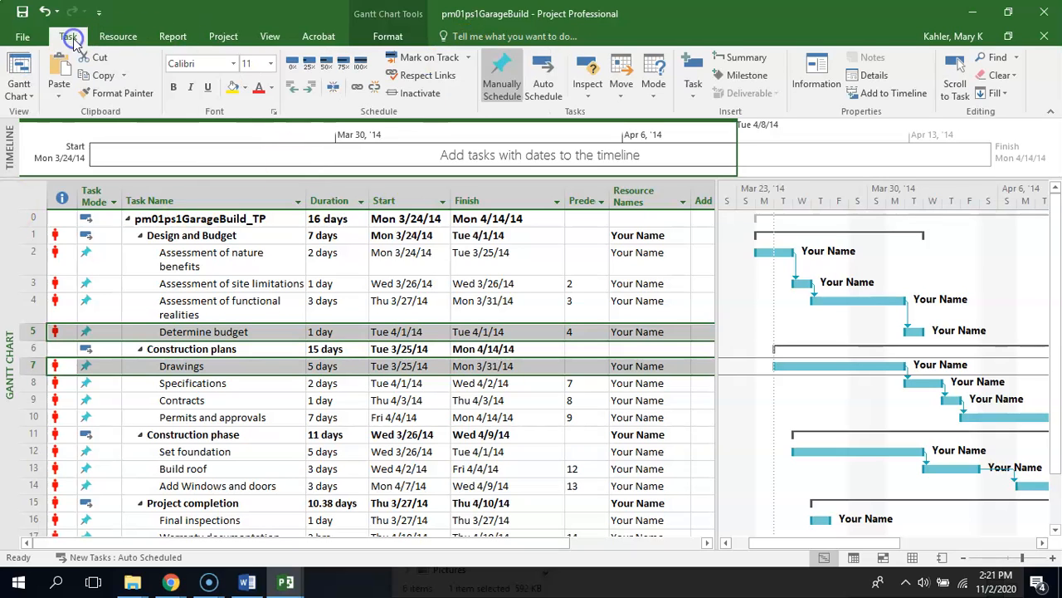
pyautogui.click(356, 88)
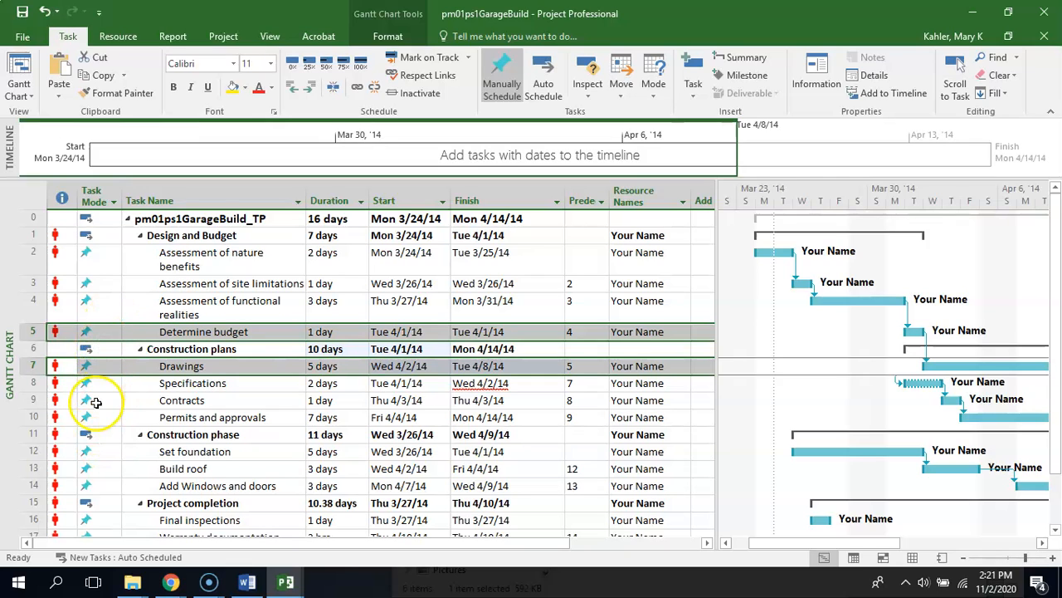
pyautogui.click(113, 202)
pyautogui.click(114, 204)
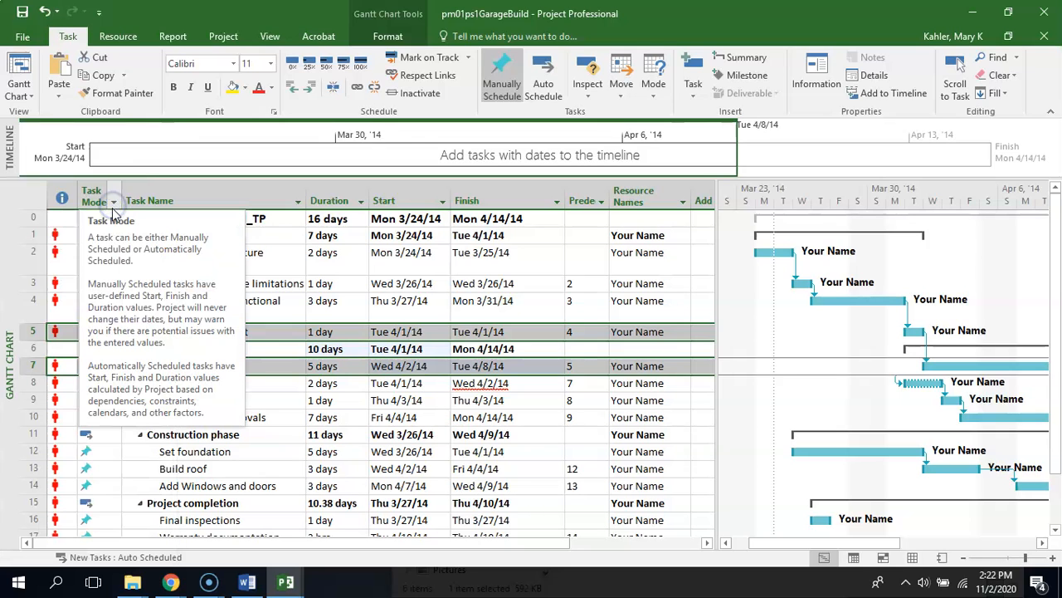
pyautogui.click(94, 192)
pyautogui.click(96, 331)
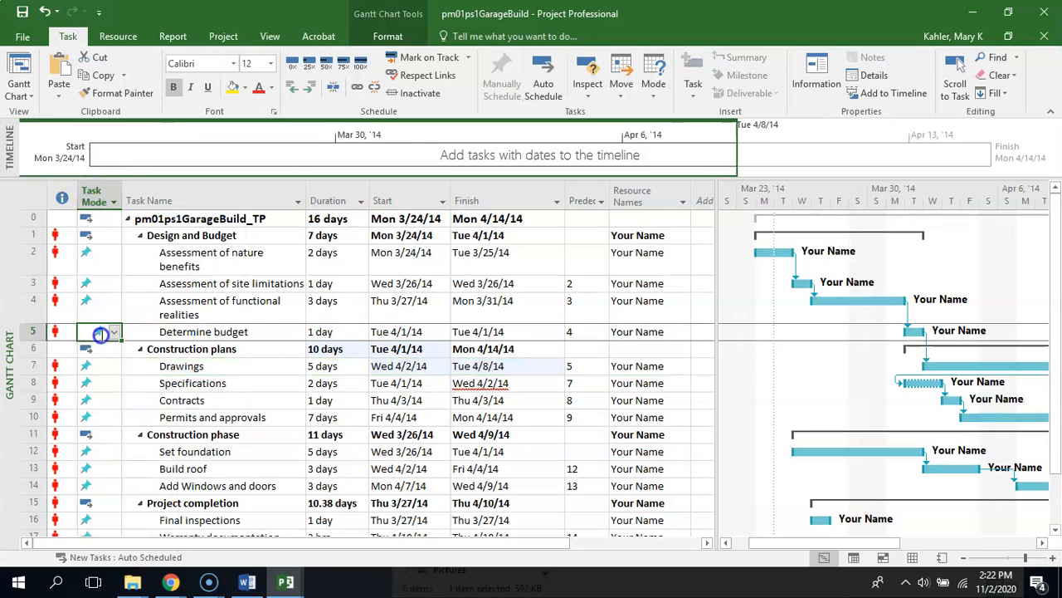
pyautogui.click(97, 366)
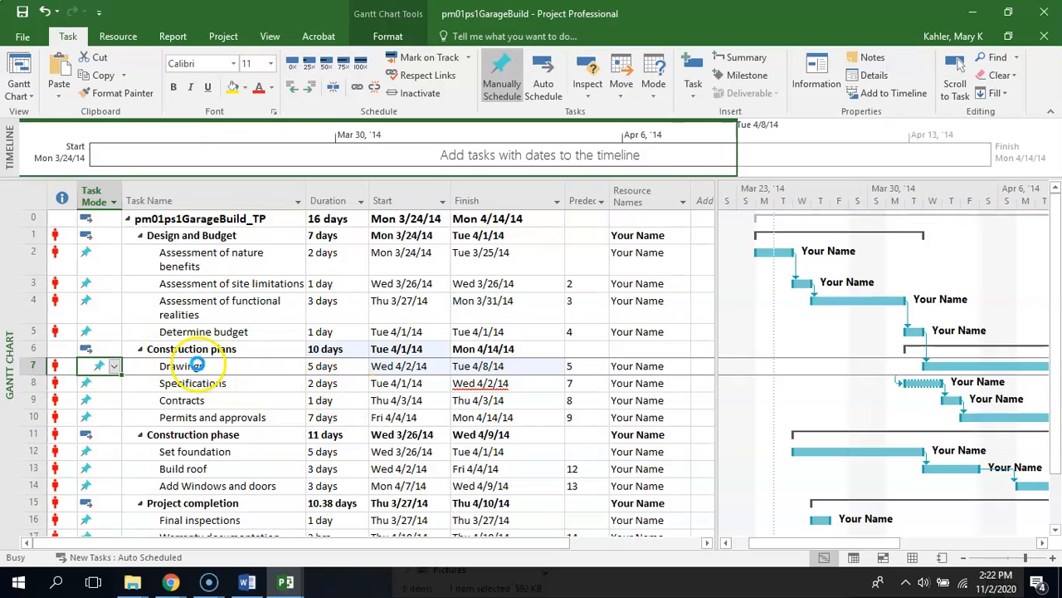
# Enter 5 as the predecessor of the Drawings task so it follows Determine budget
pyautogui.click(594, 366)
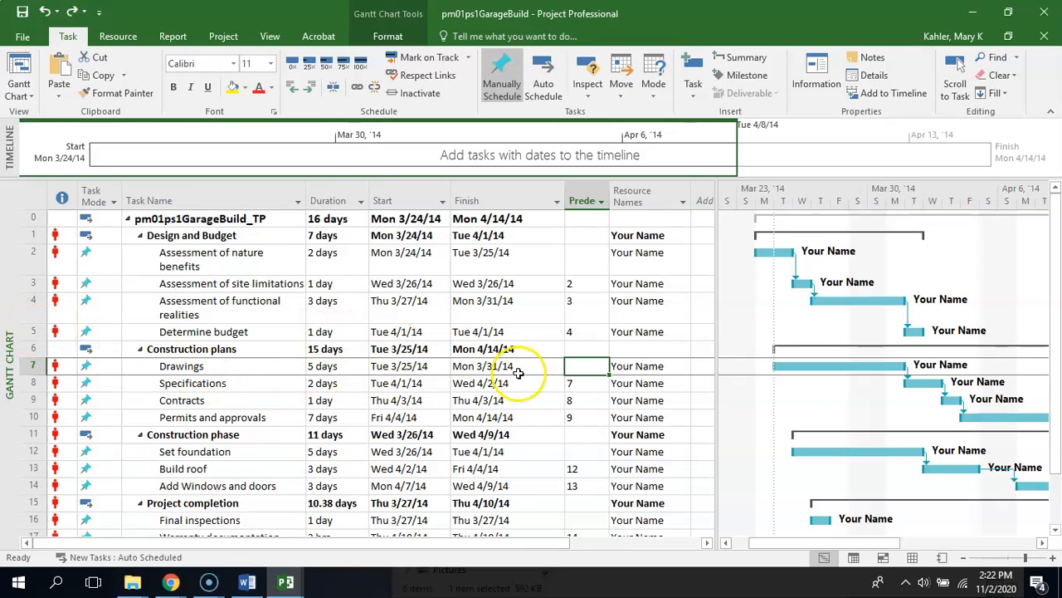
pyautogui.write('5')
pyautogui.press('Return')
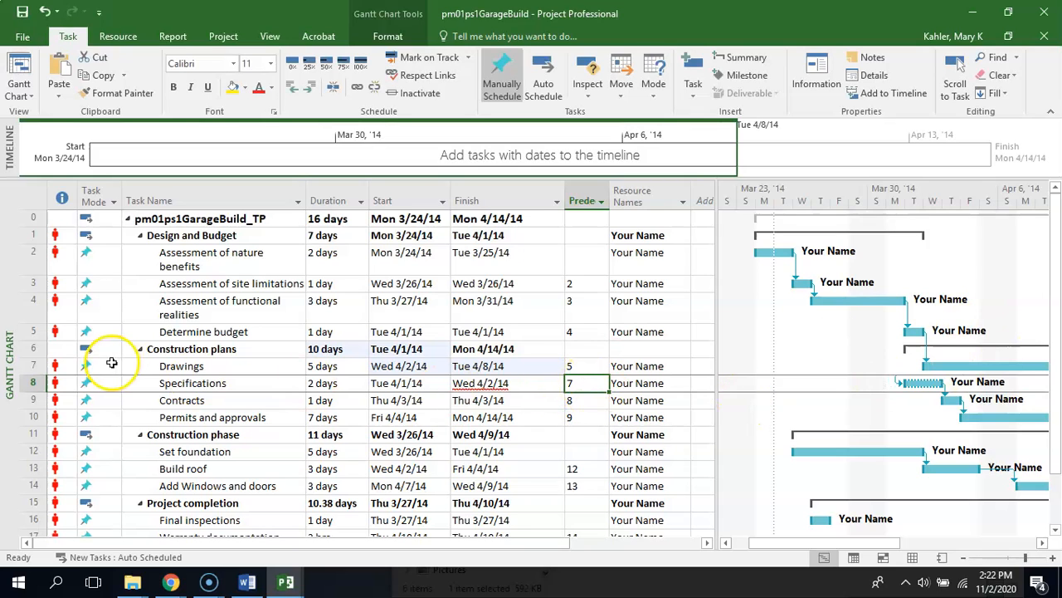
# Change the task mode of Specifications and Drawings under Construction plans to Auto Scheduled
pyautogui.click(98, 383)
pyautogui.click(114, 383)
pyautogui.click(112, 413)
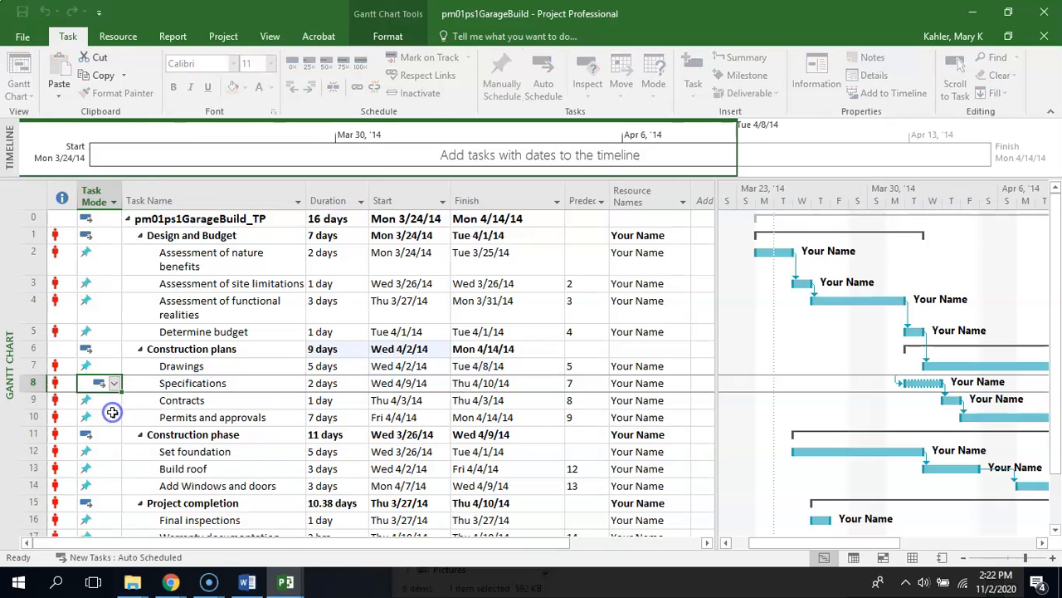
pyautogui.click(108, 366)
pyautogui.click(113, 366)
pyautogui.click(112, 393)
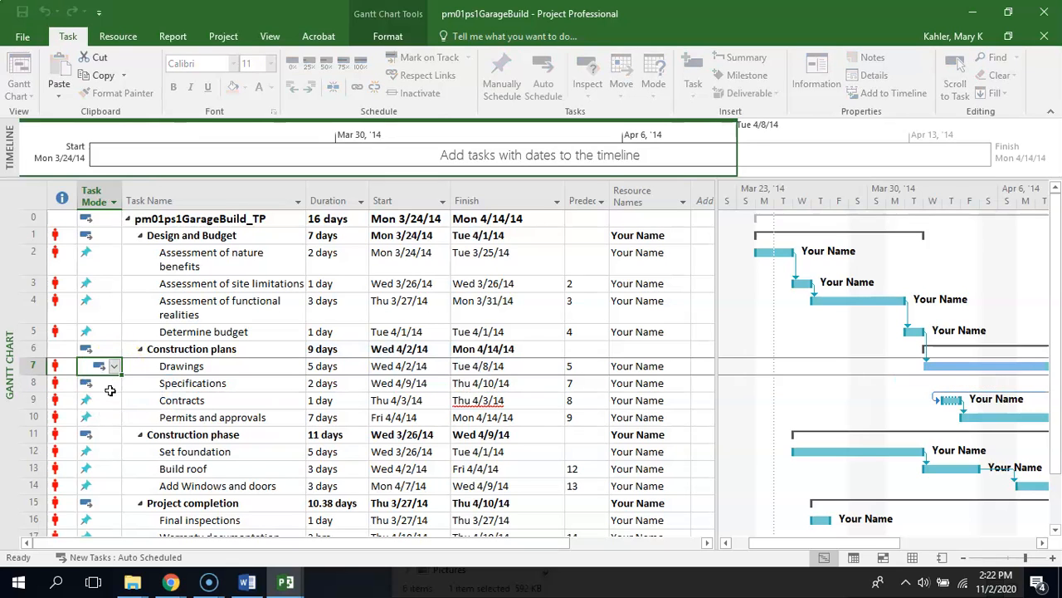
# Change the task mode of Contracts and Permits and approvals under Construction plans to Auto Scheduled
pyautogui.click(106, 400)
pyautogui.click(114, 400)
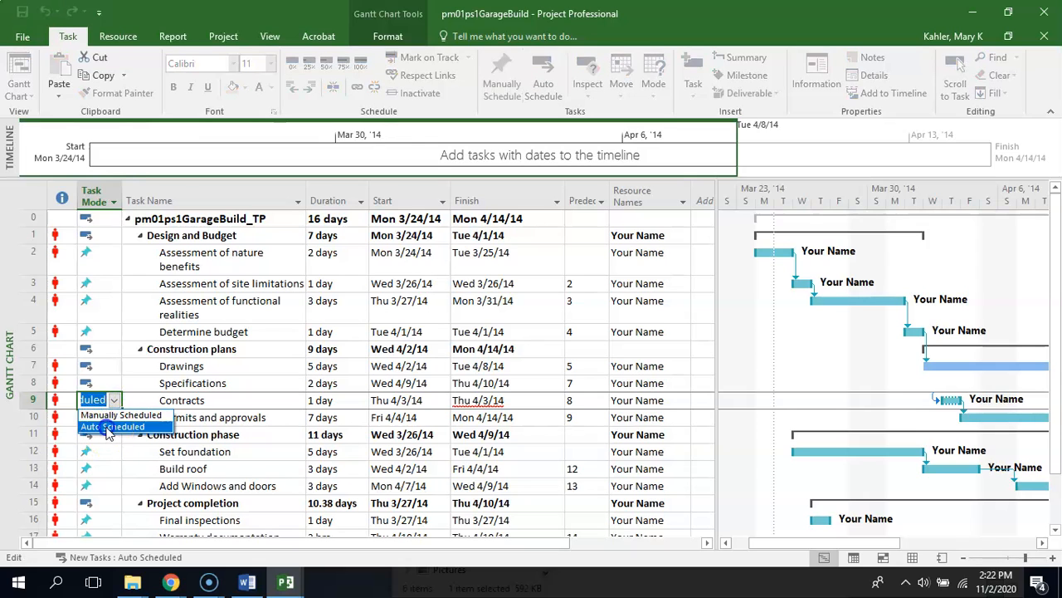
pyautogui.click(108, 427)
pyautogui.click(107, 418)
pyautogui.click(114, 417)
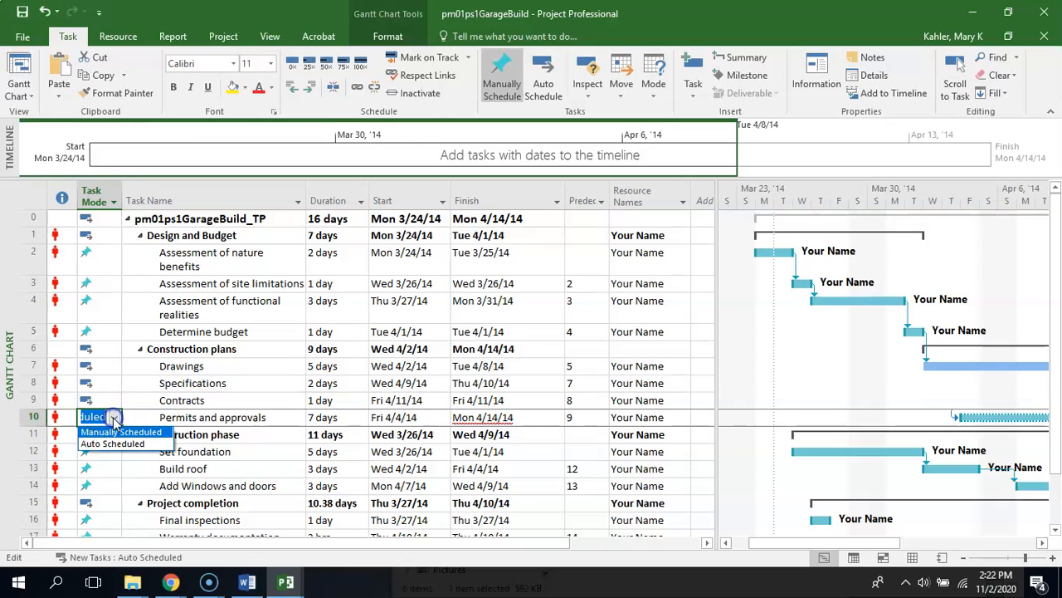
pyautogui.click(108, 445)
pyautogui.click(138, 390)
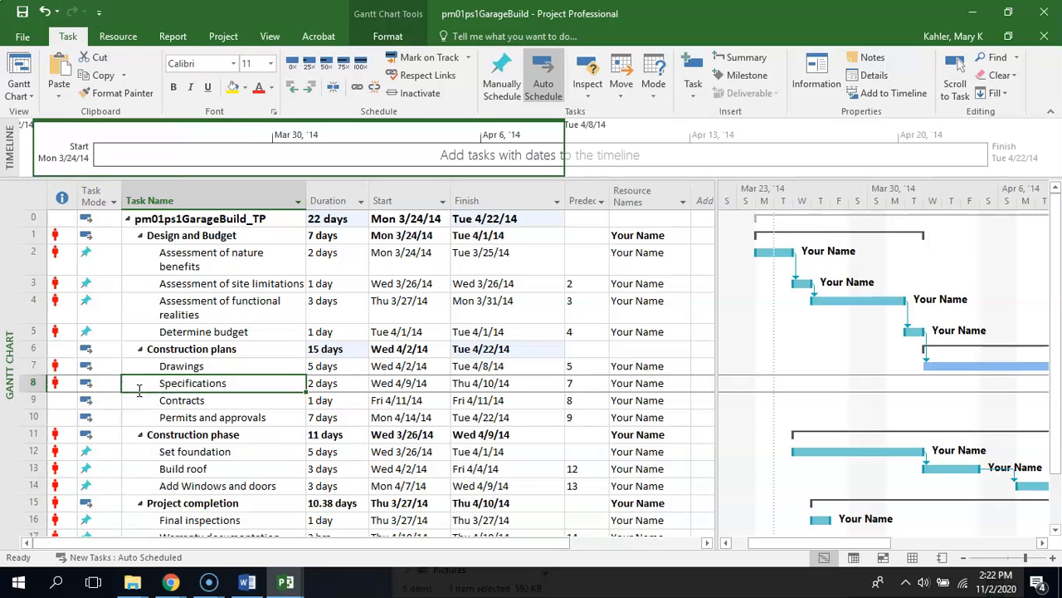
# Switch back to the Garage Build Instructions in Word and highlight all of item g on overallocation and task links
pyautogui.click(247, 583)
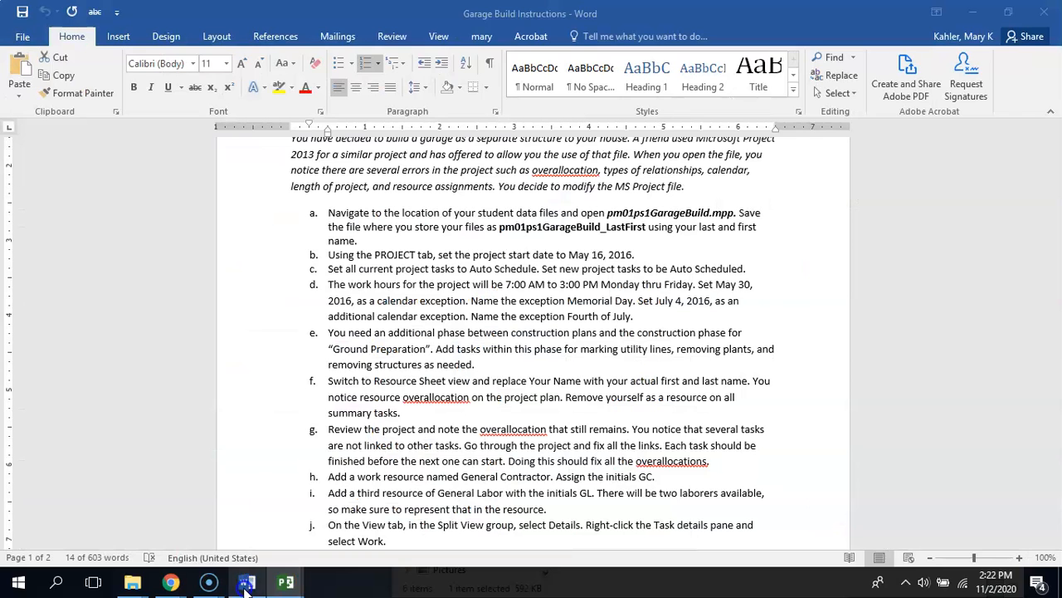
pyautogui.click(506, 459)
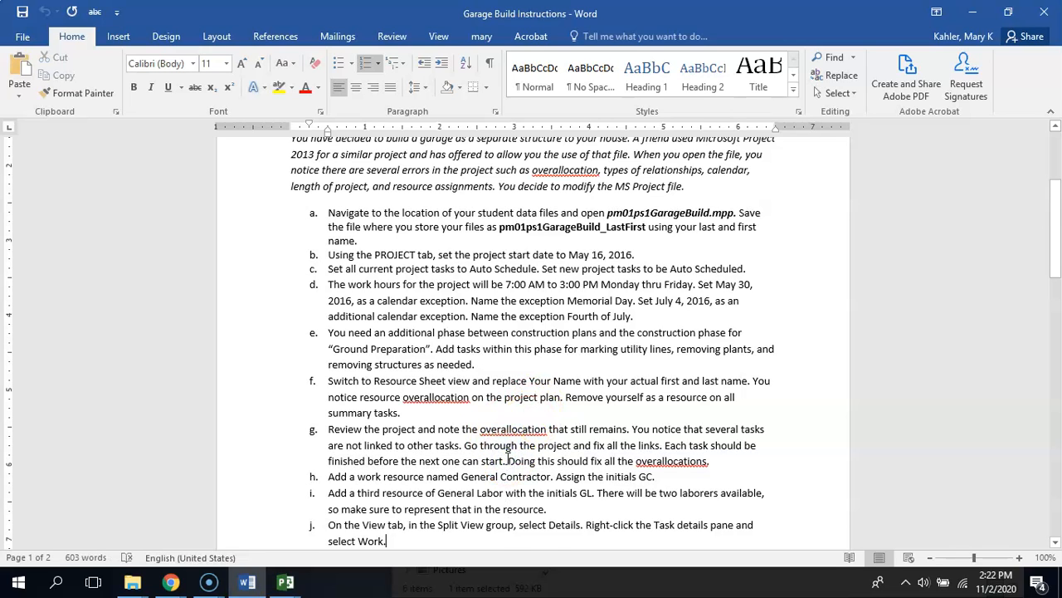
pyautogui.press('Down')
pyautogui.press('Down')
pyautogui.press('Down')
pyautogui.press('Down')
pyautogui.press('Down')
pyautogui.press('Down')
pyautogui.press('Down')
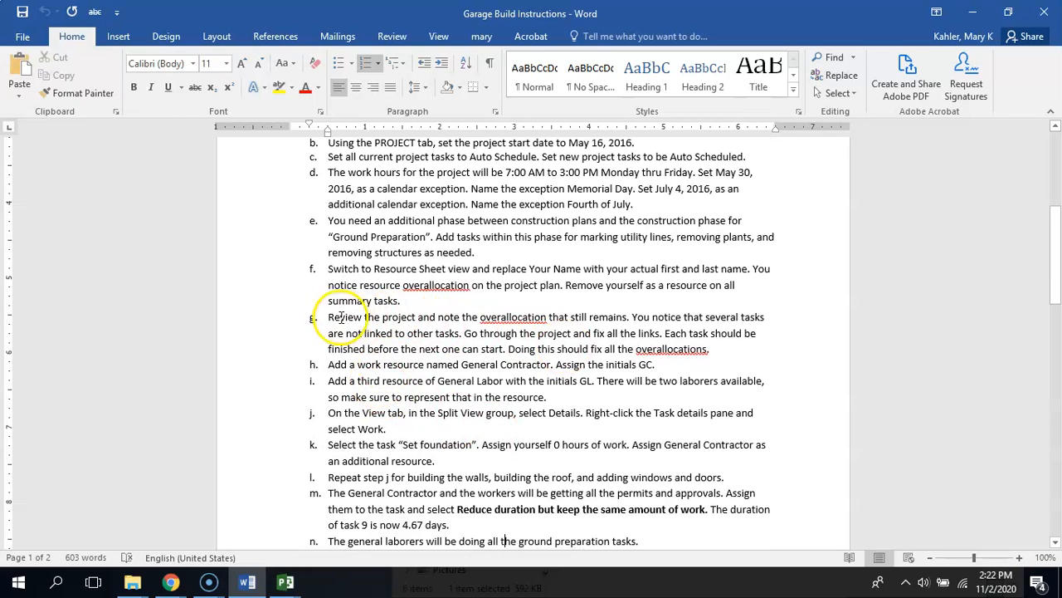
pyautogui.moveTo(340, 317); pyautogui.dragTo(738, 349)
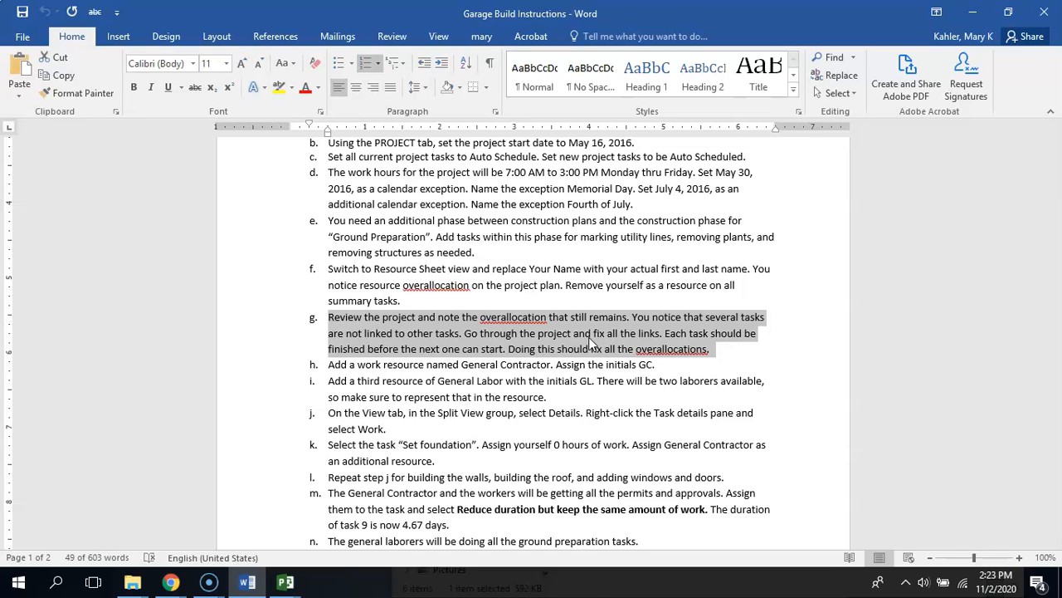
# Review items h and i on adding the General Contractor and General Labor resources, highlighting item i
pyautogui.click(395, 366)
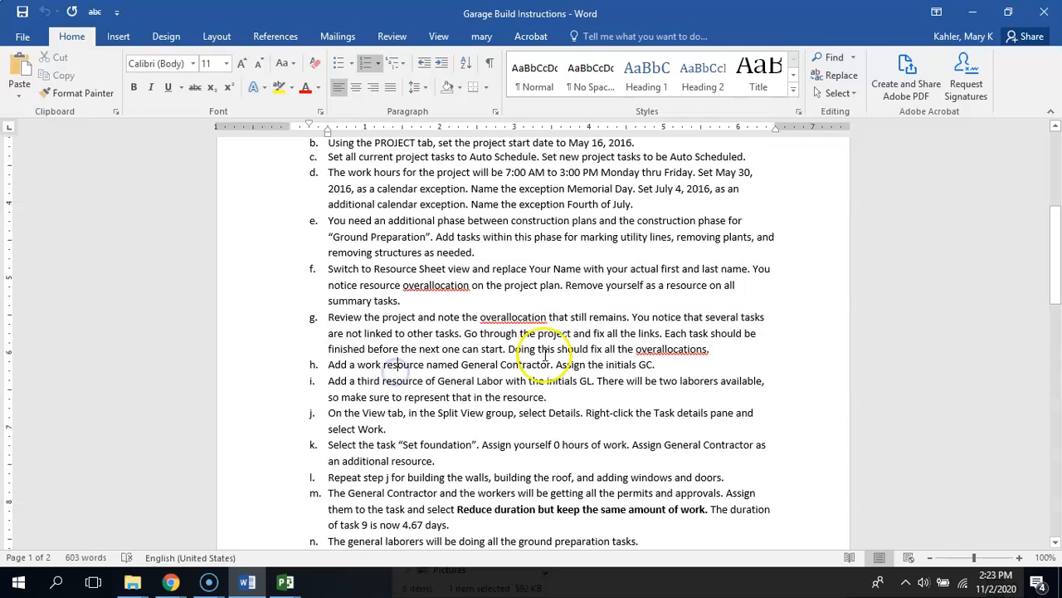
pyautogui.click(516, 366)
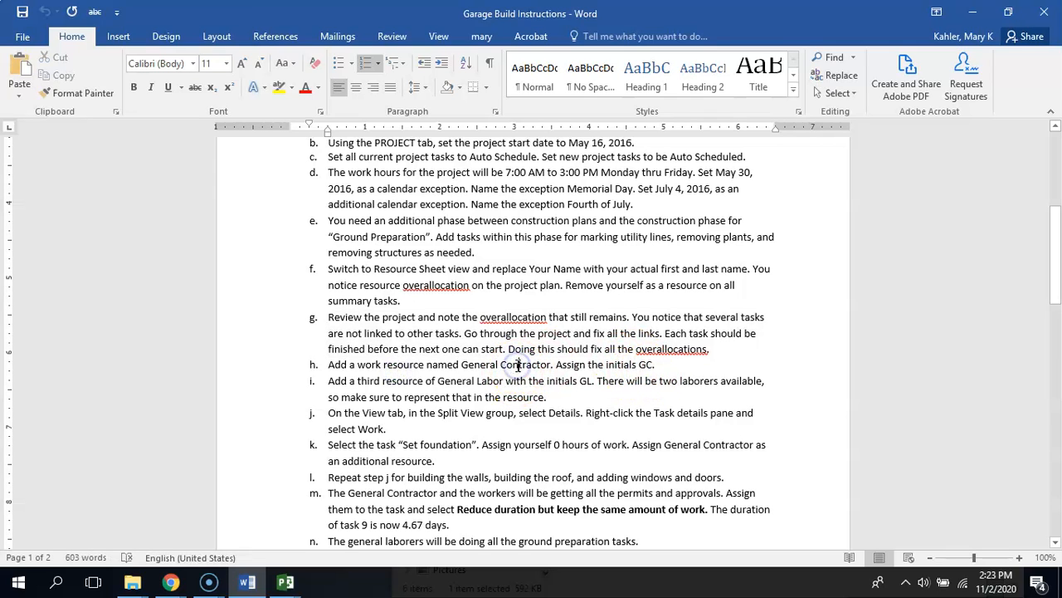
pyautogui.click(337, 375)
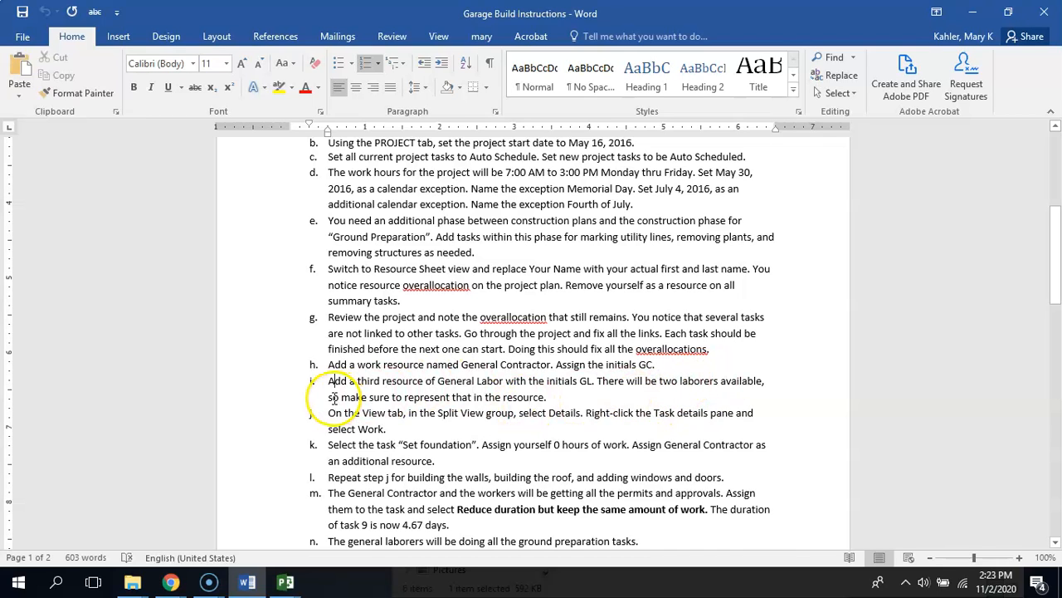
pyautogui.click(574, 395)
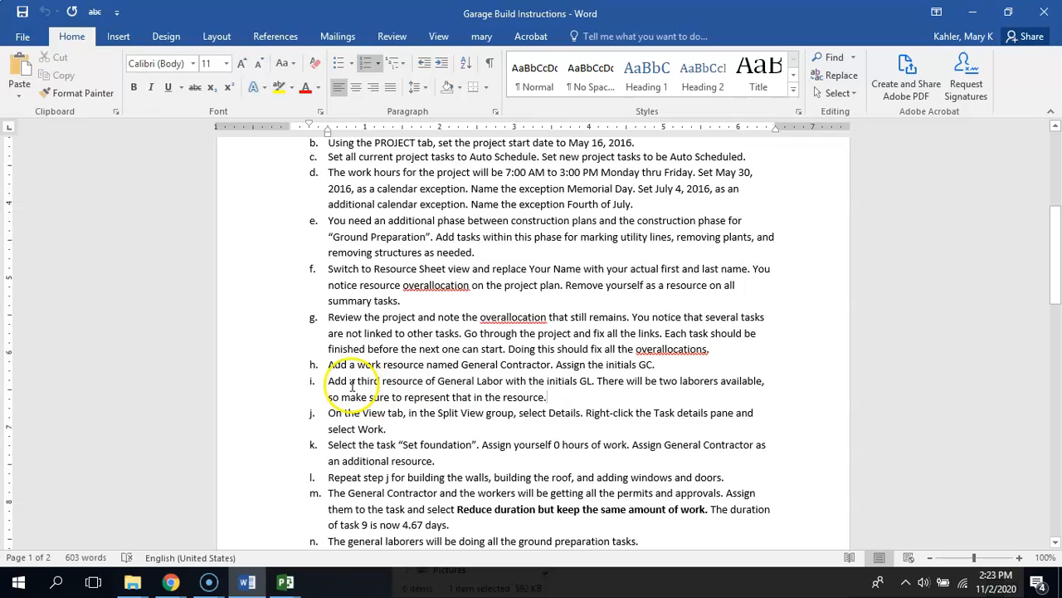
pyautogui.tripleClick(565, 393)
pyautogui.moveTo(565, 393); pyautogui.dragTo(600, 393)
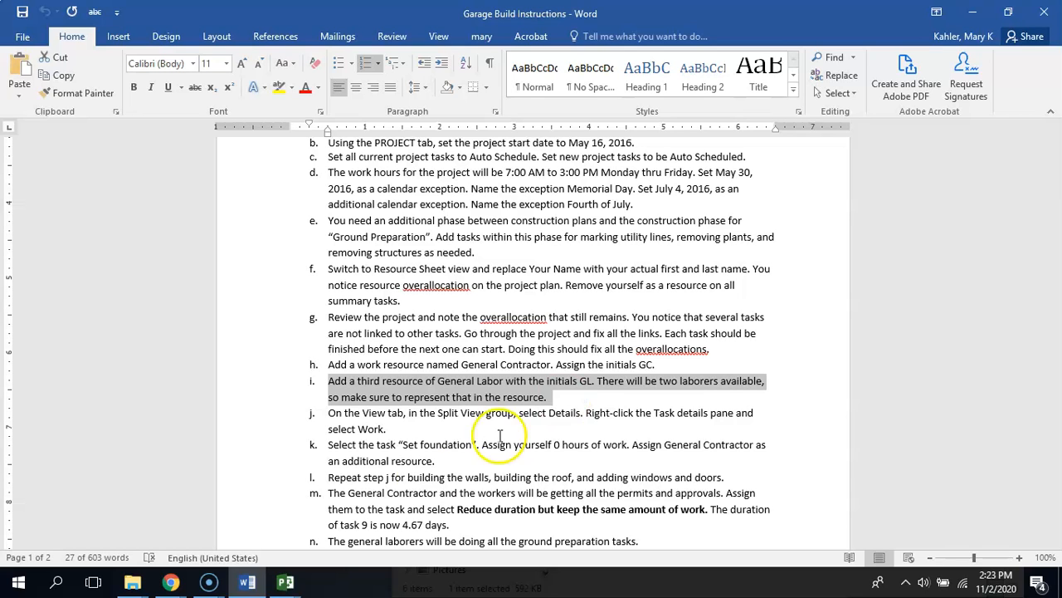
# Switch to the LP 10 course page in Chrome and open the Garage Build assignment for editing
pyautogui.click(171, 584)
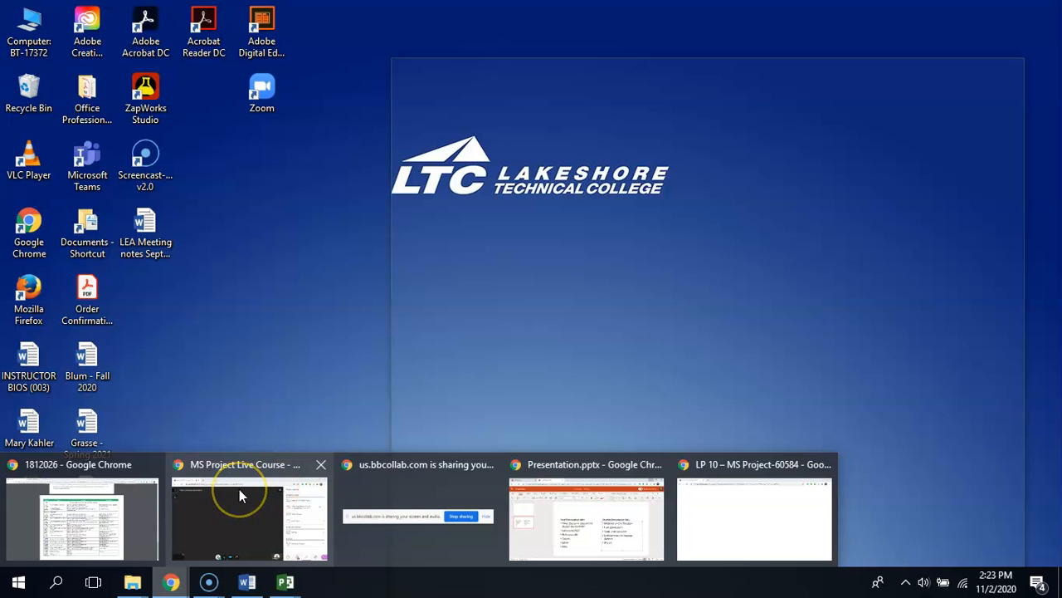
pyautogui.click(742, 502)
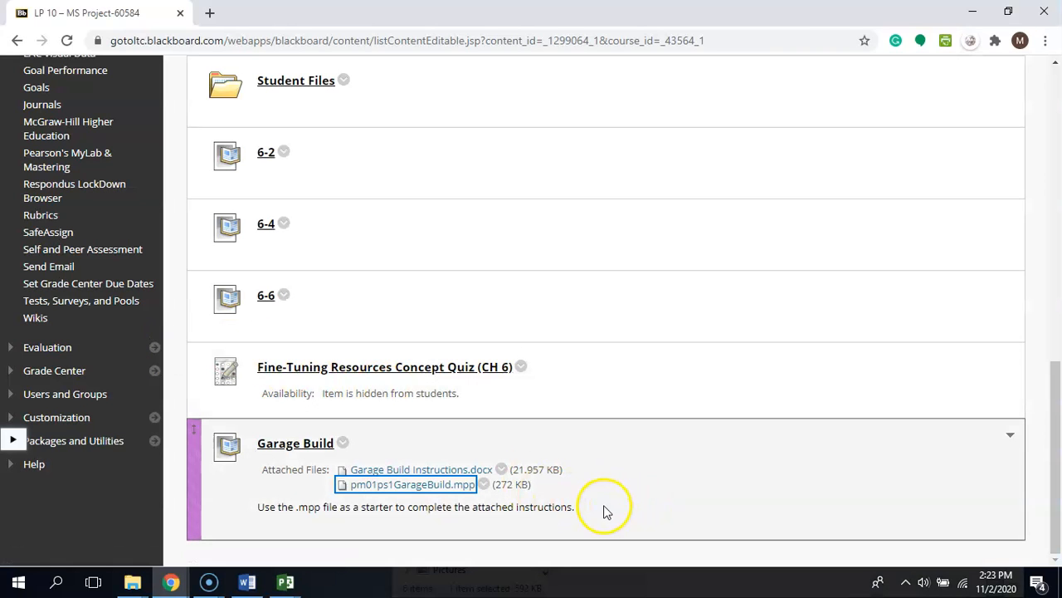
pyautogui.click(343, 443)
pyautogui.click(406, 161)
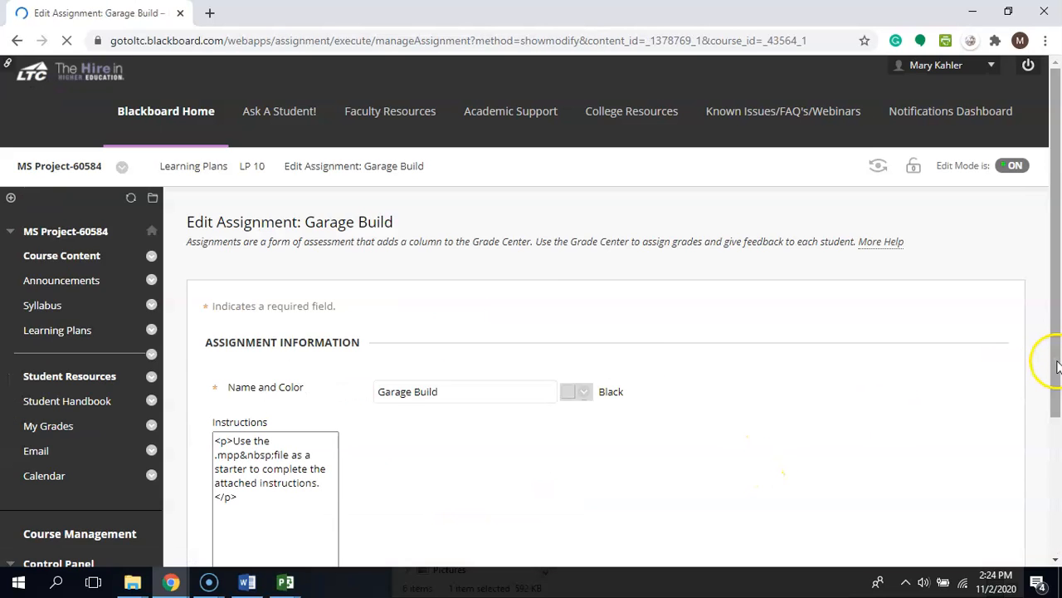
# Add to the instructions: 'Work through Step "i" and submit. We will review and go through the rest of the project next week together in class.'
pyautogui.moveTo(1044, 352); pyautogui.dragTo(1055, 188)
pyautogui.click(710, 234)
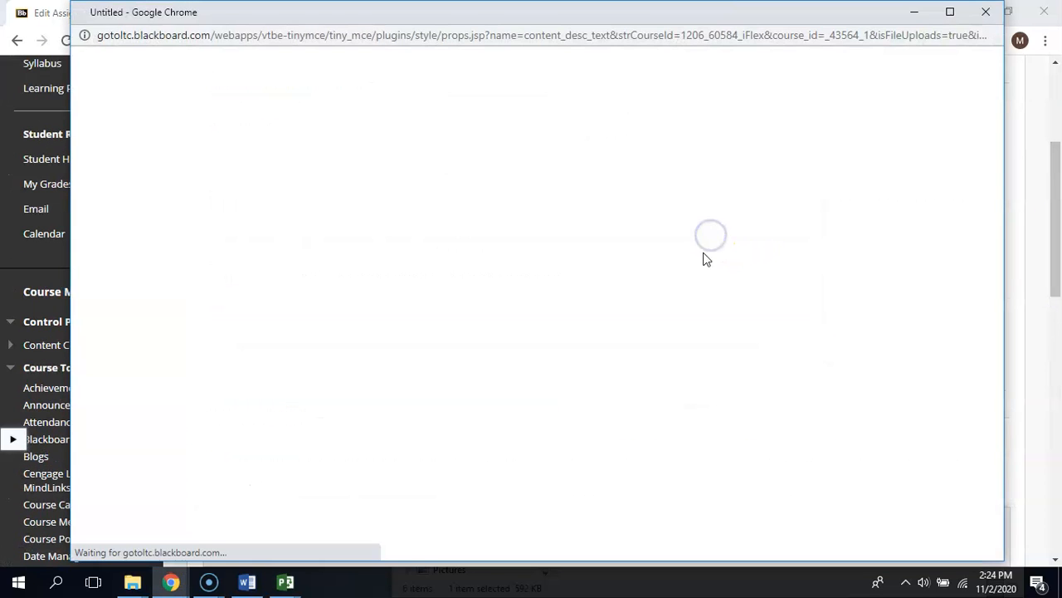
pyautogui.click(983, 12)
pyautogui.write('f ')
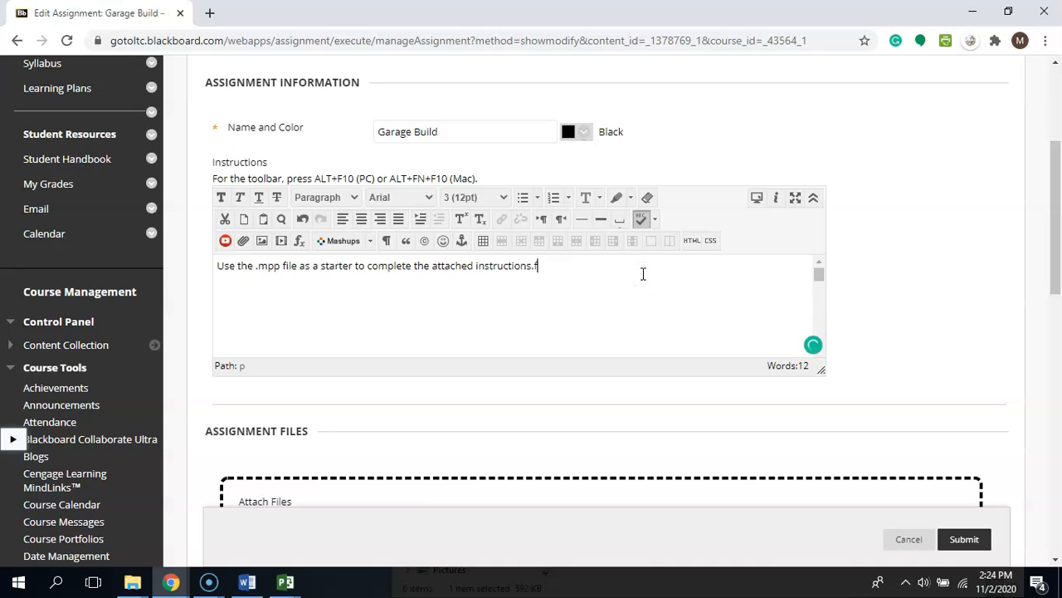
pyautogui.write('Work through Step')
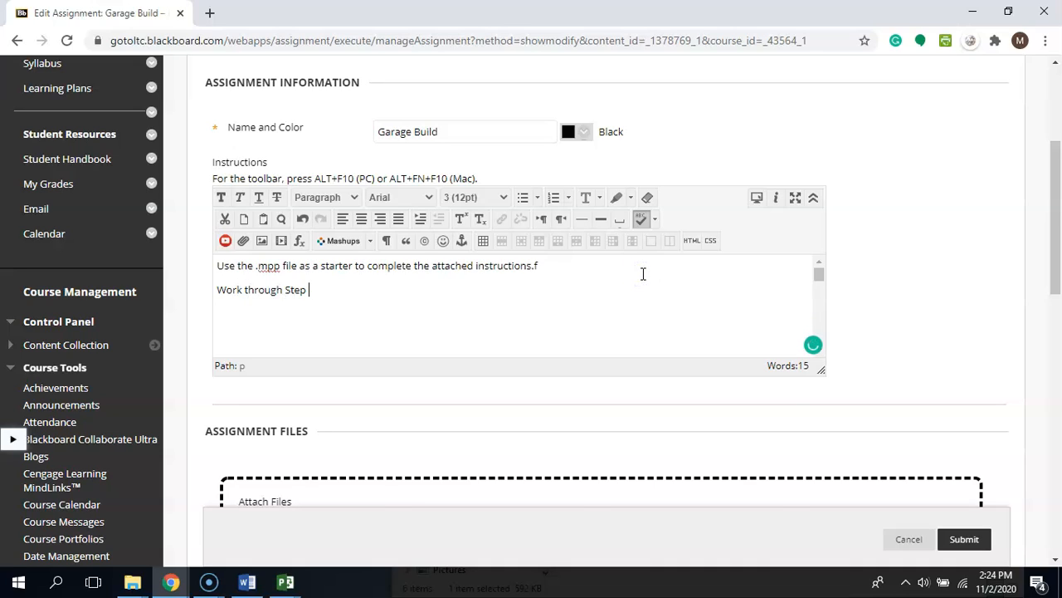
pyautogui.write(' "i" and submit. We will review and')
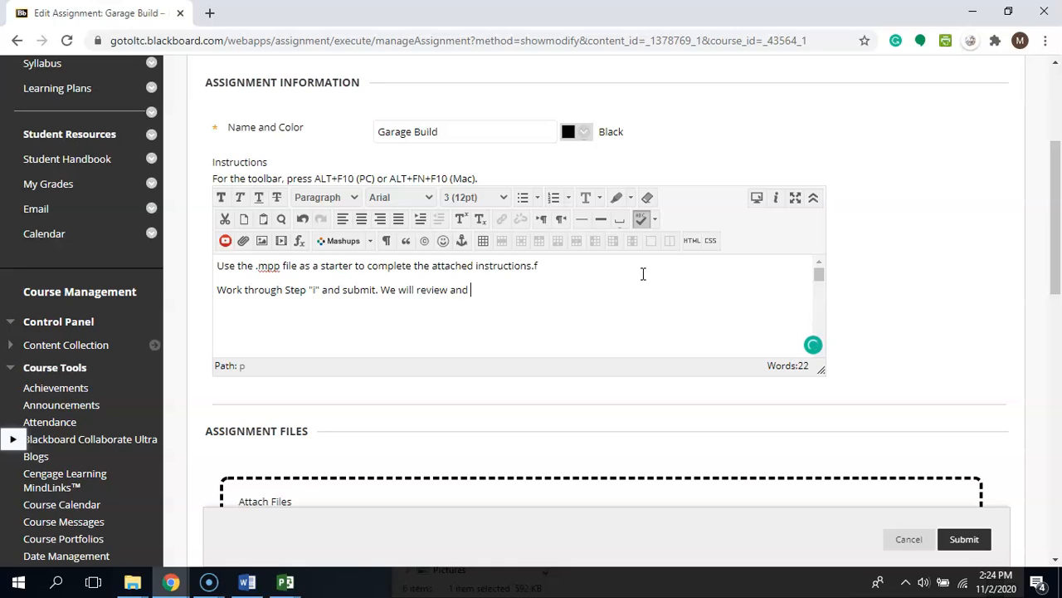
pyautogui.write(' go through the rest of the project next week t')
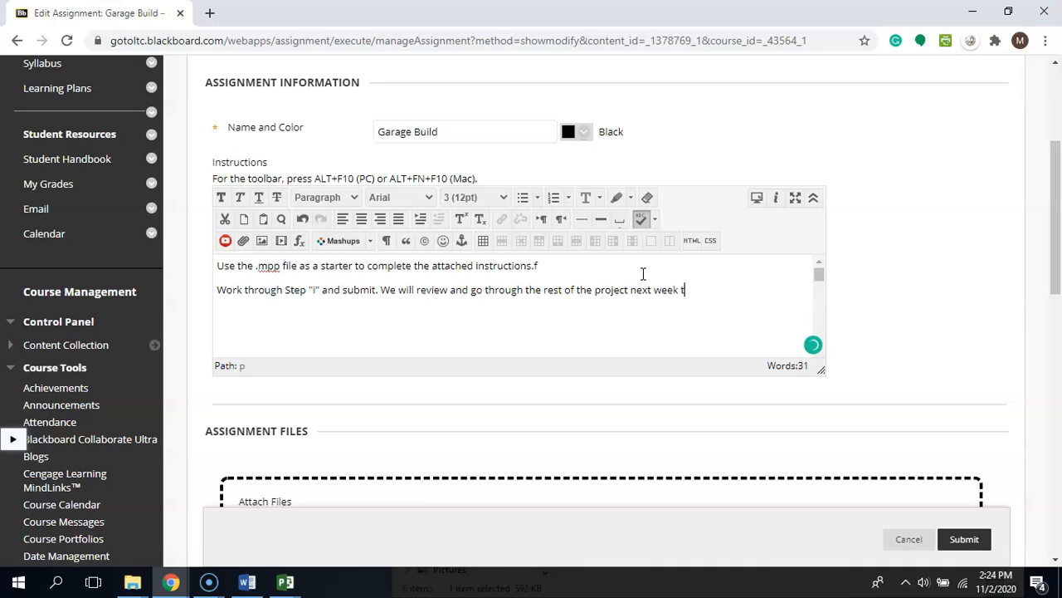
pyautogui.write('ogether in class.')
# Delete the stray letter f at the end of the first instruction line and submit the Garage Build assignment changes
pyautogui.click(641, 266)
pyautogui.press('BackSpace')
pyautogui.moveTo(1054, 282); pyautogui.dragTo(1053, 415)
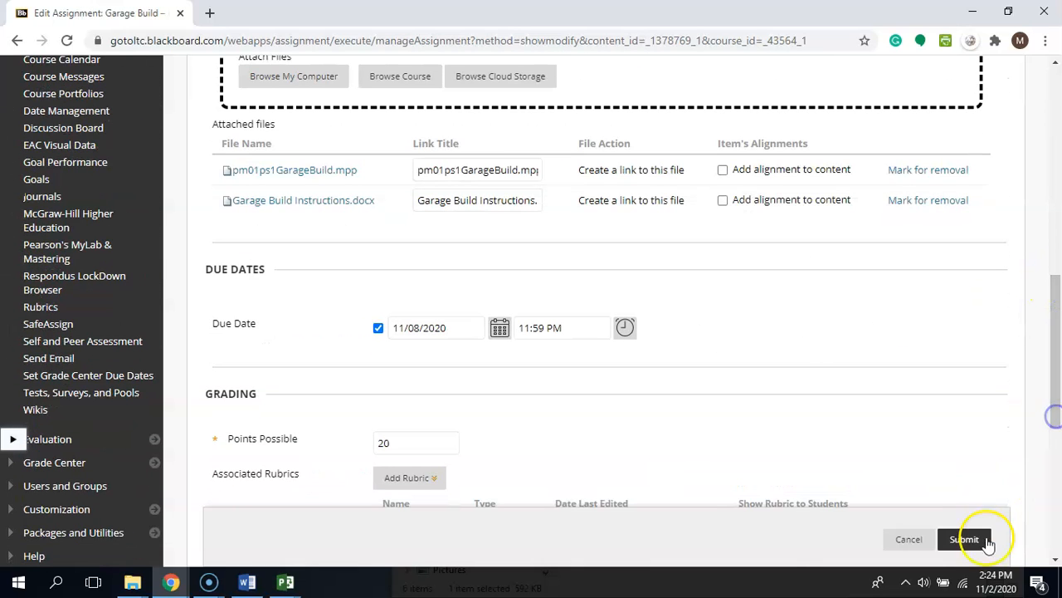
pyautogui.click(960, 540)
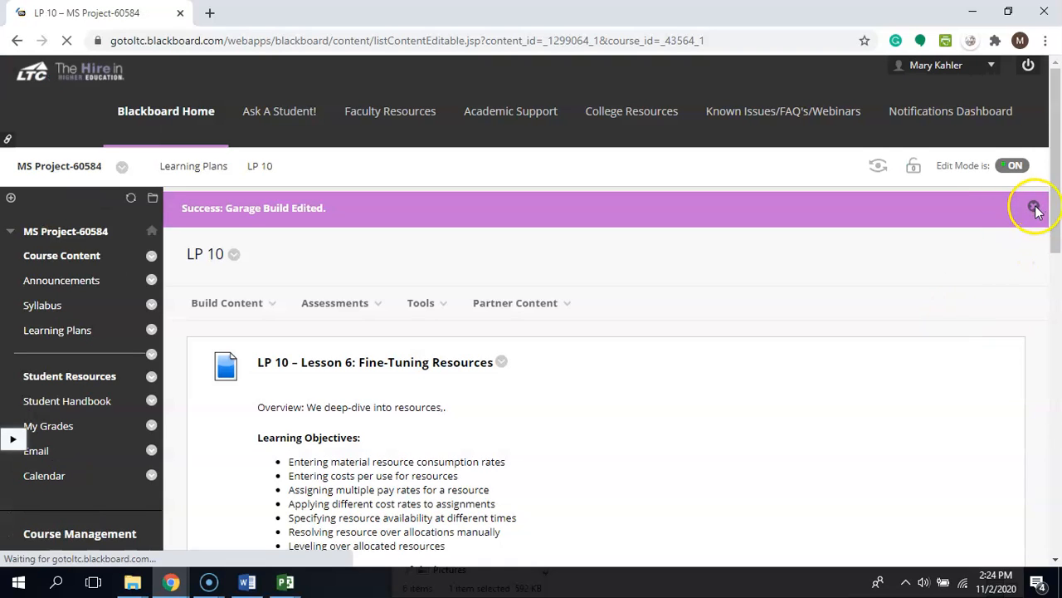
pyautogui.click(1034, 206)
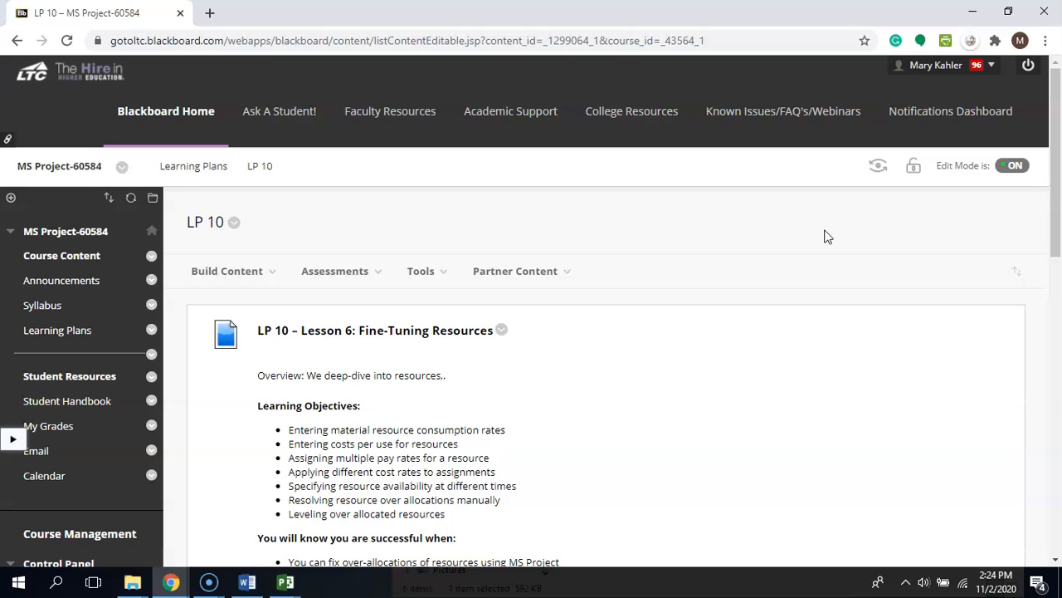
# Make the Fine-Tuning Resources Concept Quiz (CH 6) in LP 10 available to students
pyautogui.moveTo(1052, 221); pyautogui.dragTo(1048, 486)
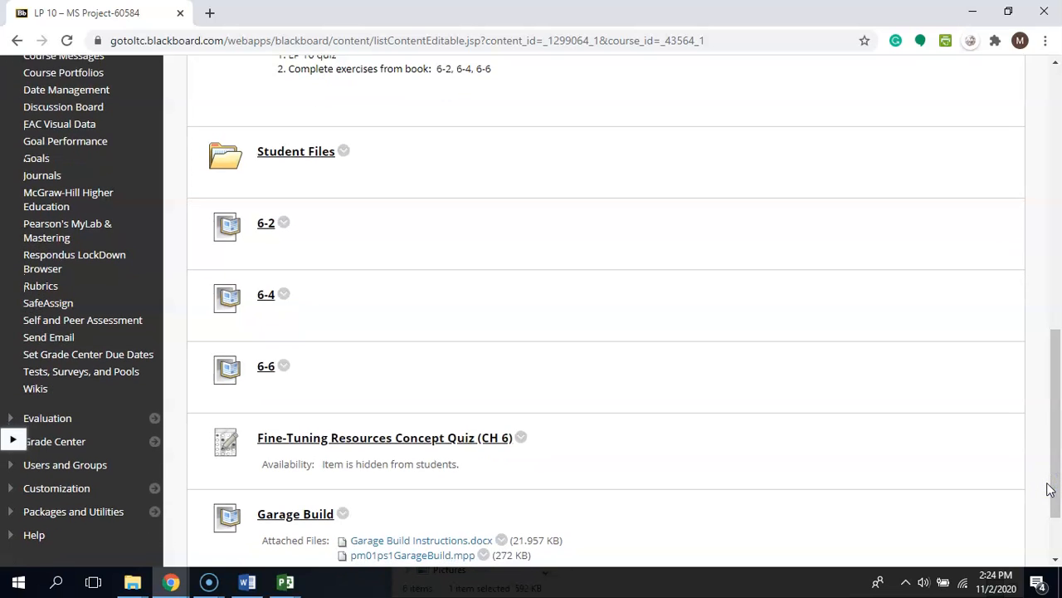
pyautogui.click(521, 438)
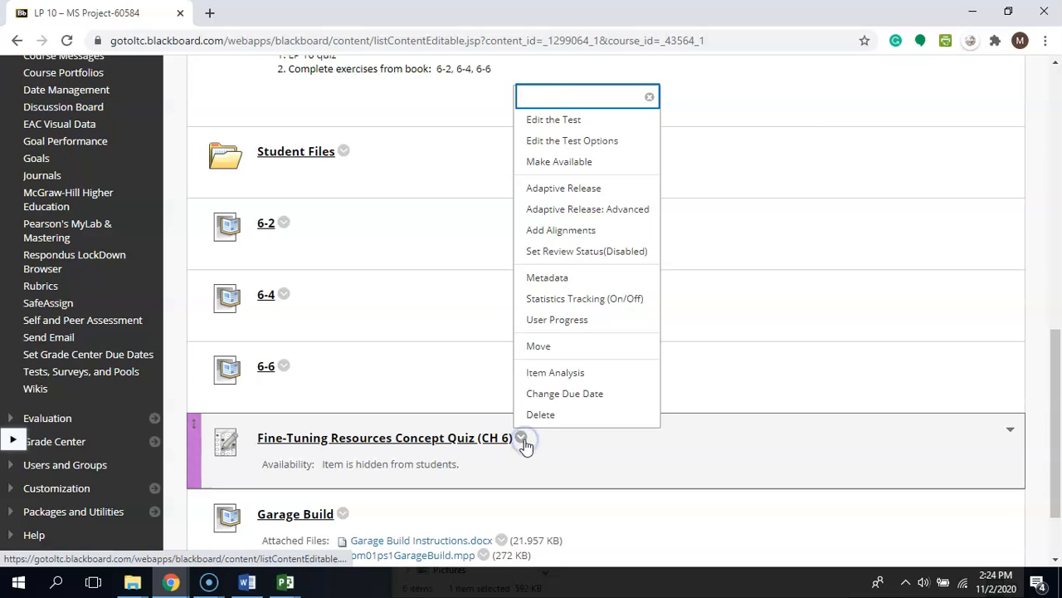
pyautogui.click(609, 163)
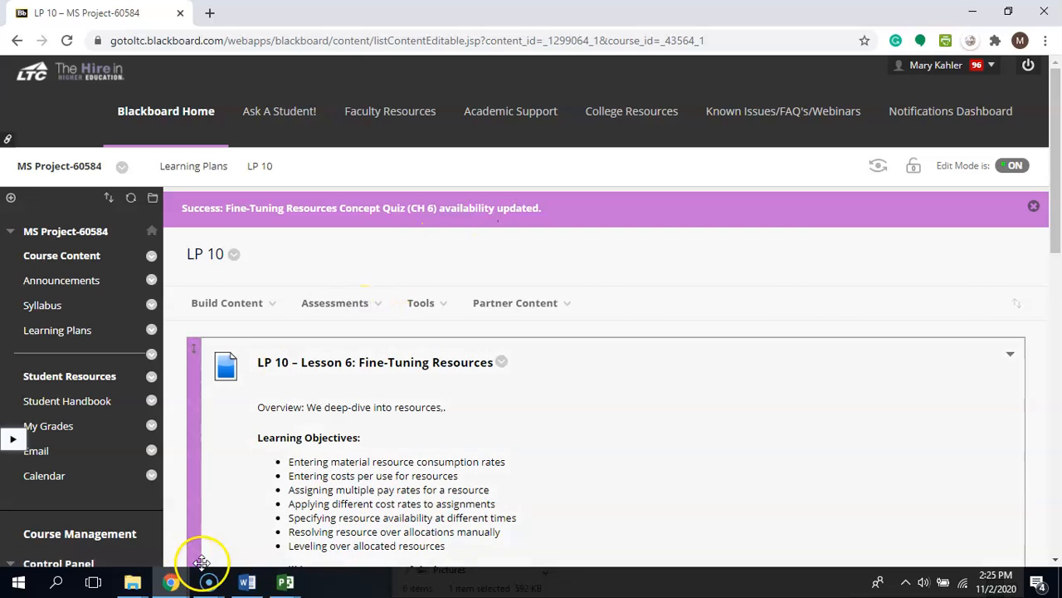
pyautogui.moveTo(207, 584)
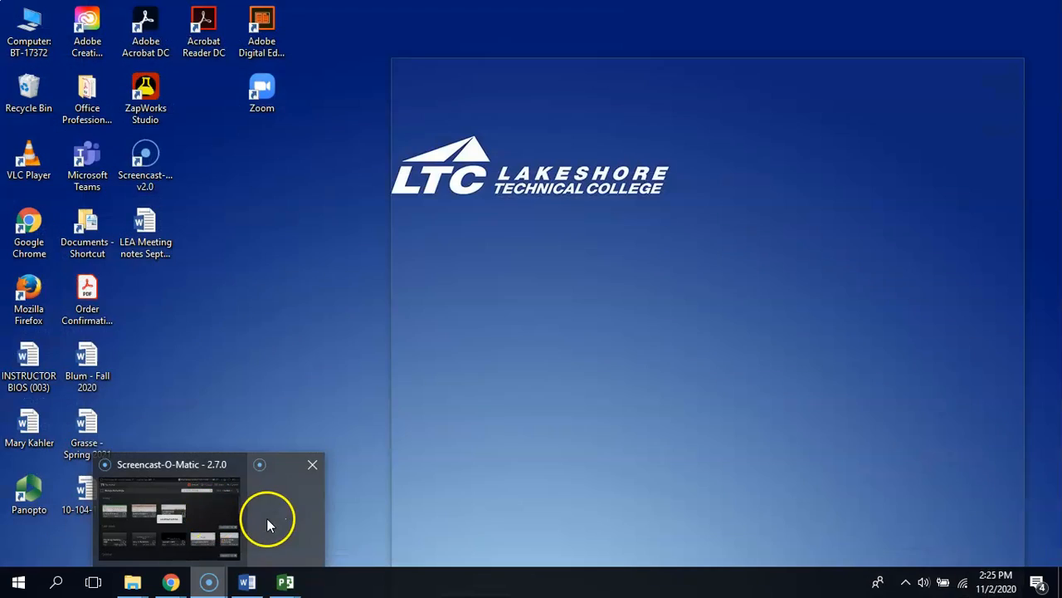
pyautogui.click(257, 521)
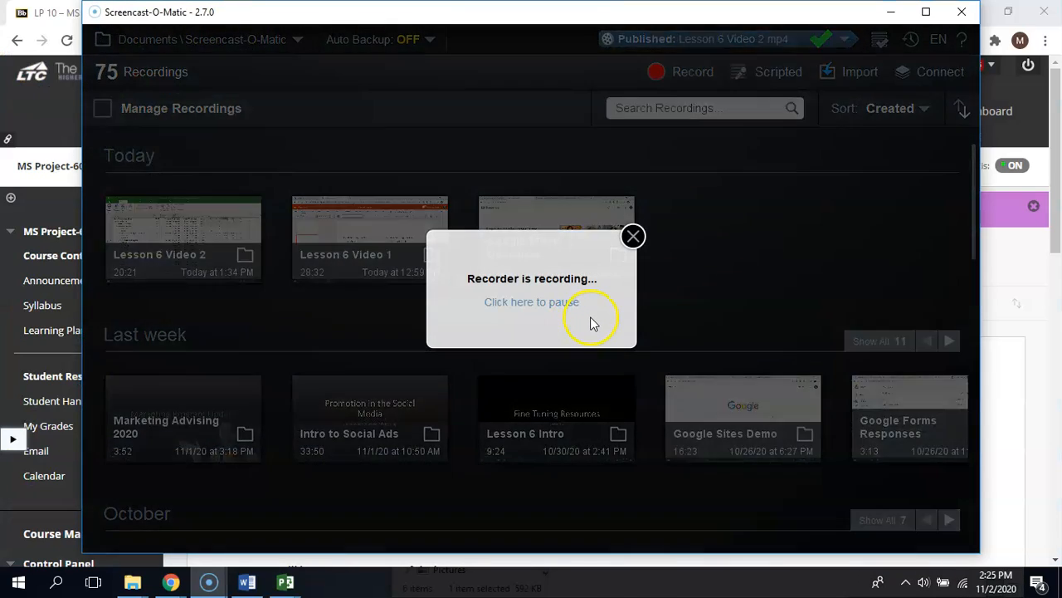